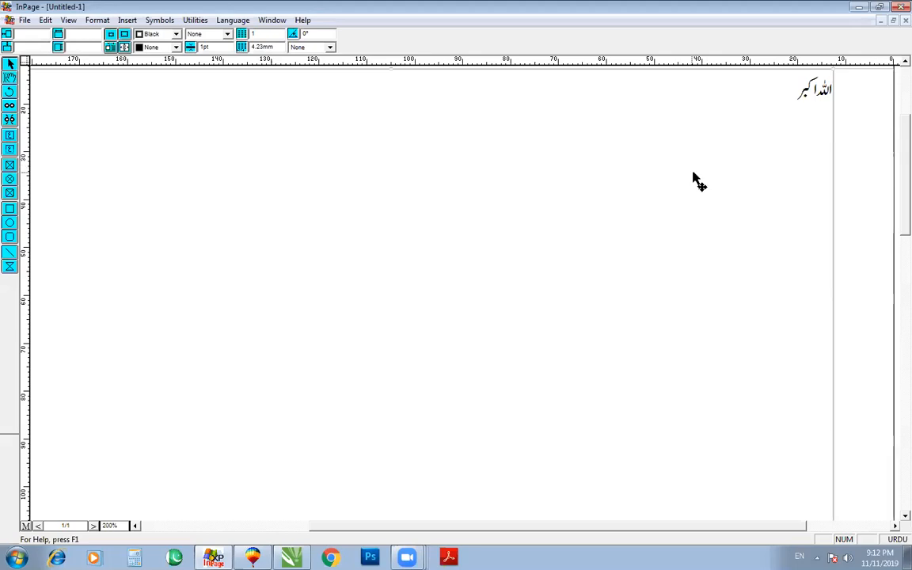
pyautogui.hotkey('ctrl', 'a')
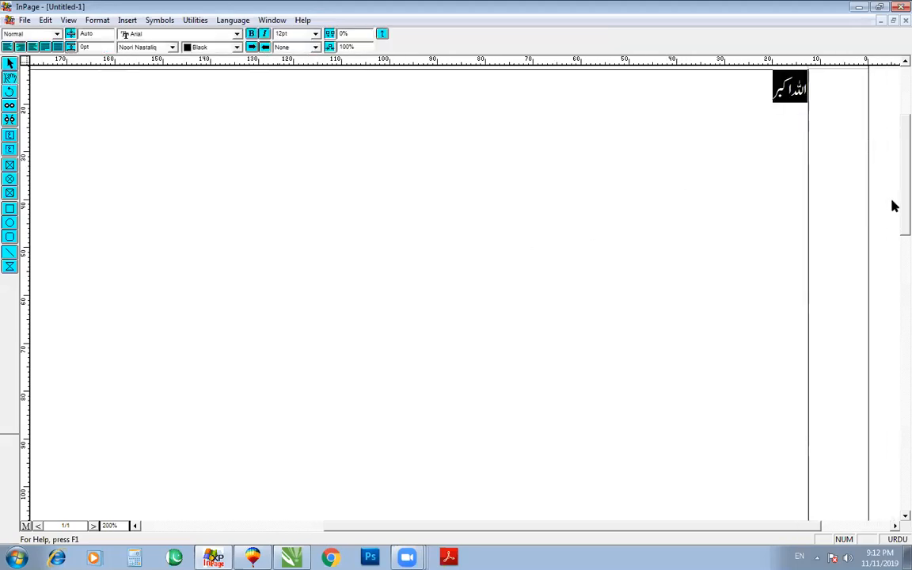
pyautogui.click(694, 204)
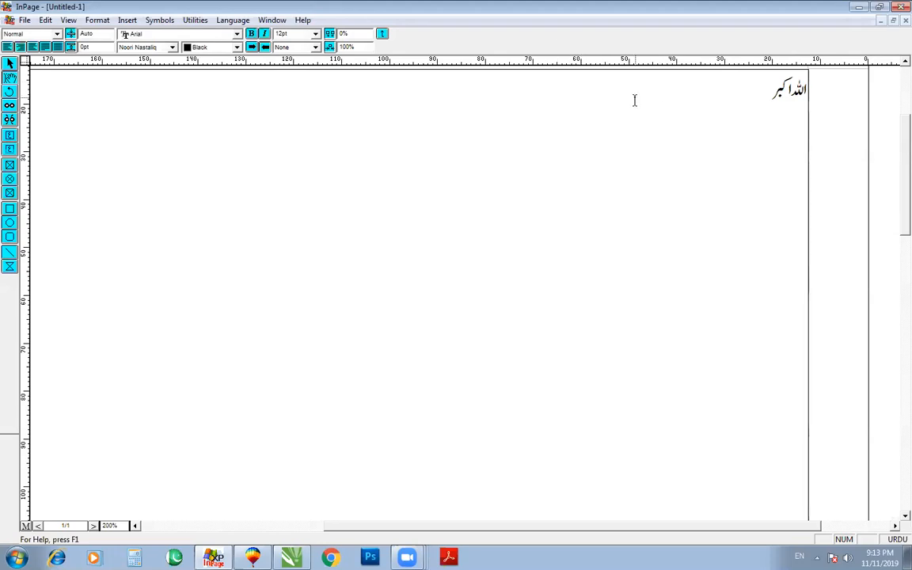
pyautogui.moveTo(656, 120); pyautogui.dragTo(591, 136)
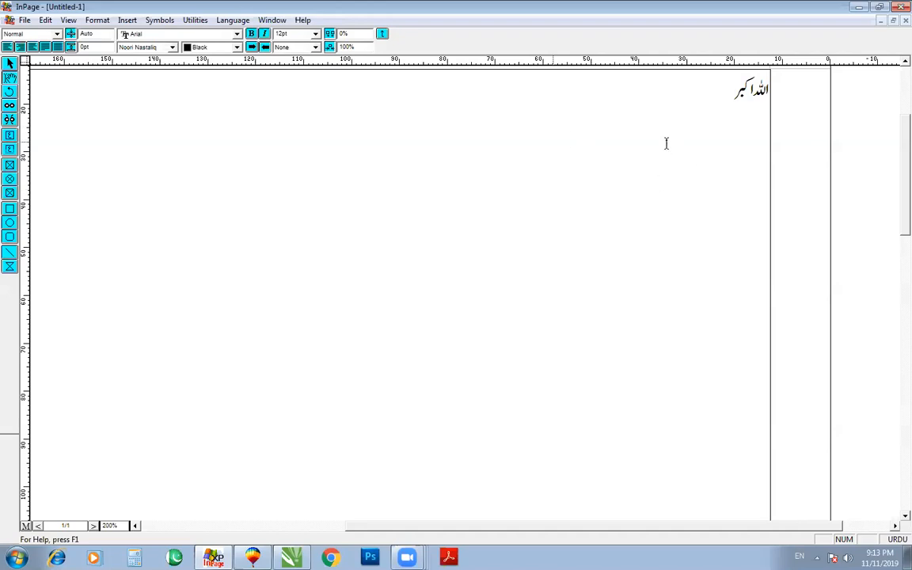
# Open the keyboard preferences, view the Phonetic keyboard layout, and close the layout window
pyautogui.click(46, 21)
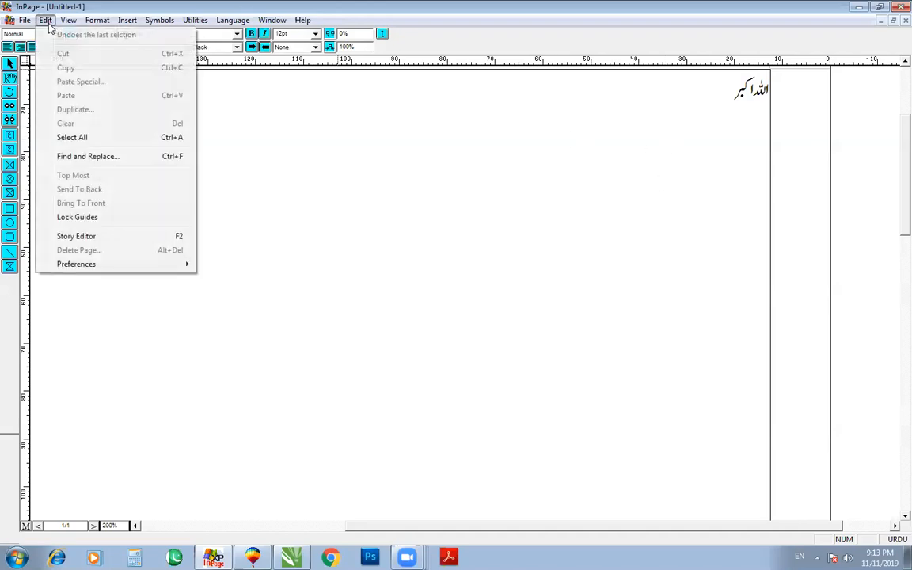
pyautogui.moveTo(67, 266)
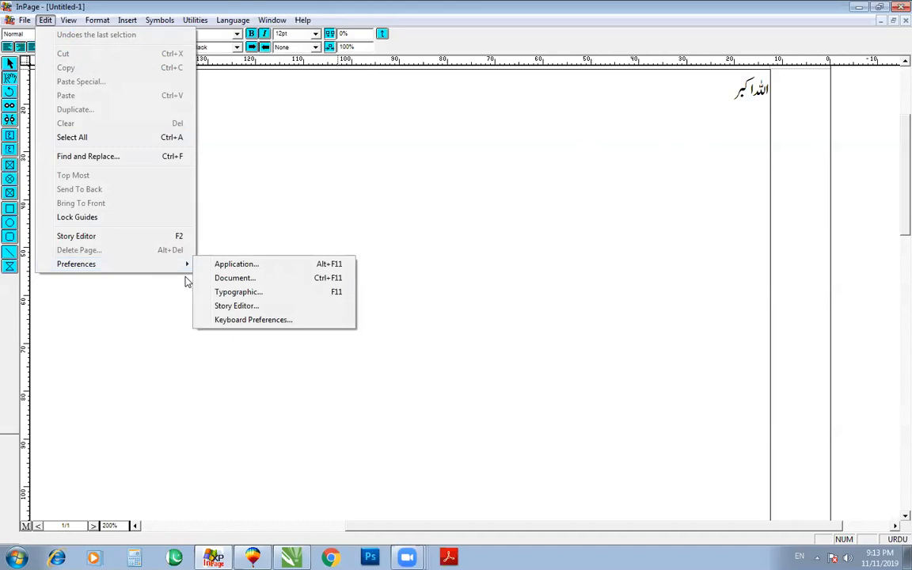
pyautogui.click(246, 320)
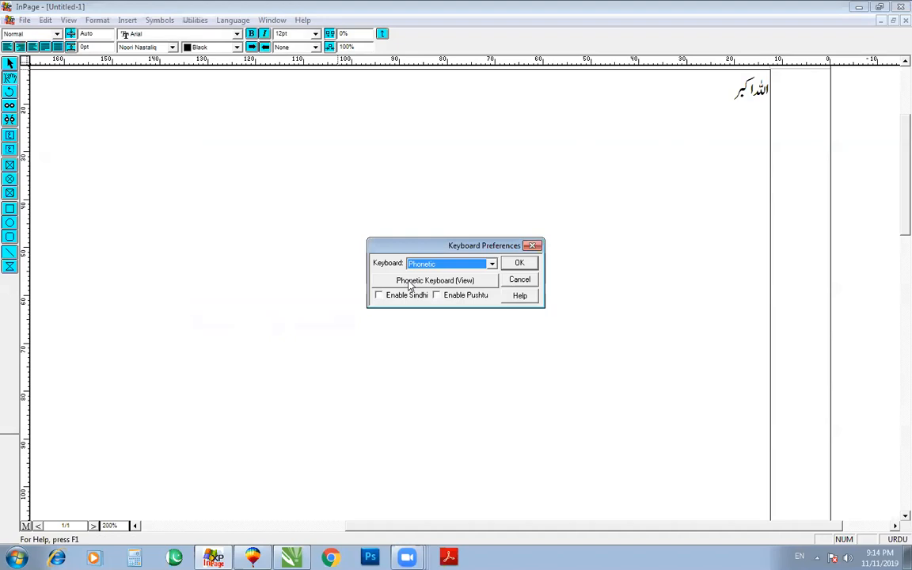
pyautogui.click(409, 285)
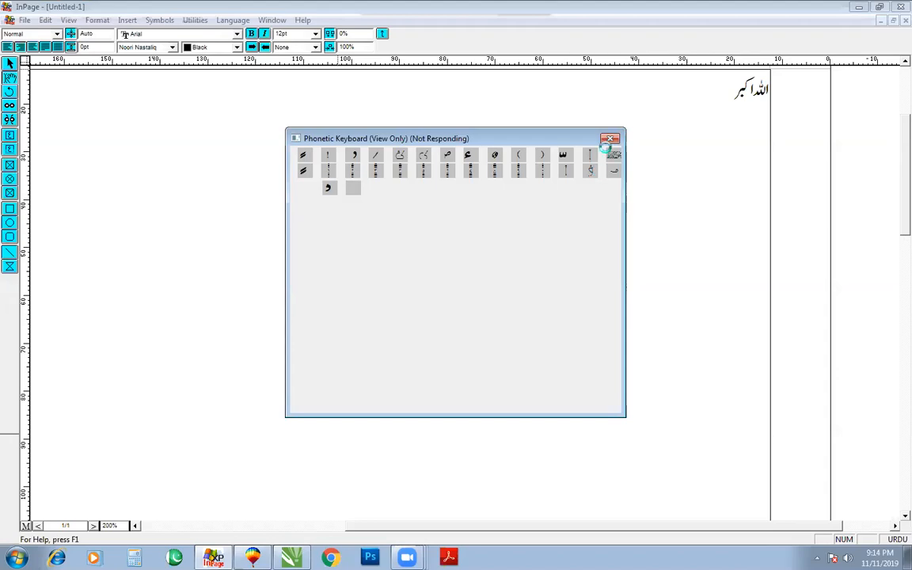
pyautogui.click(610, 139)
pyautogui.click(404, 294)
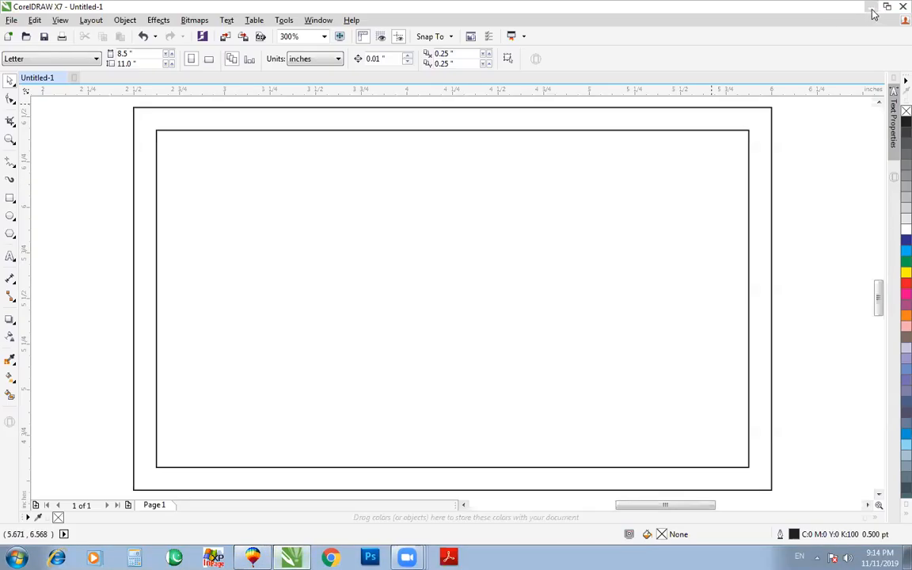
# Restart InPage and enter the text "اللہ اکبر" in a new document
pyautogui.click(872, 8)
pyautogui.click(214, 557)
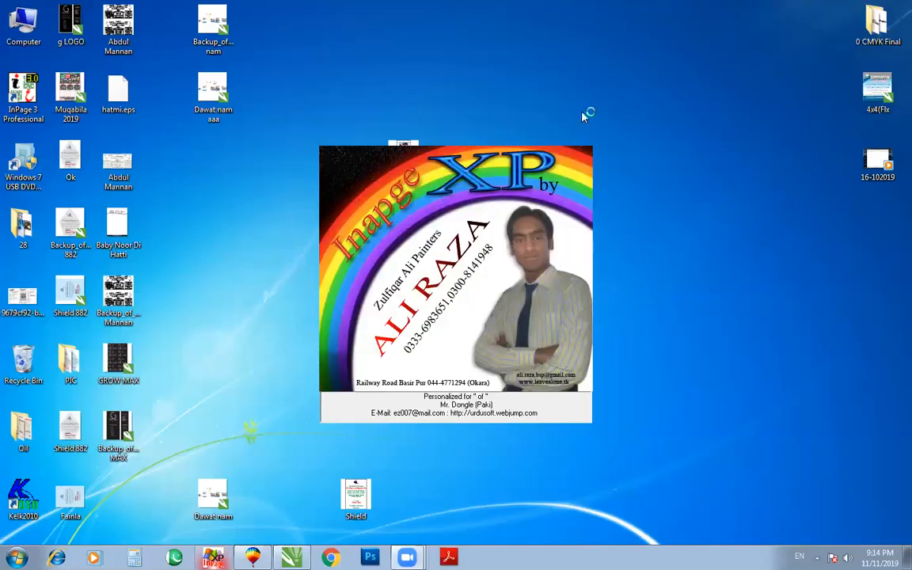
pyautogui.click(520, 308)
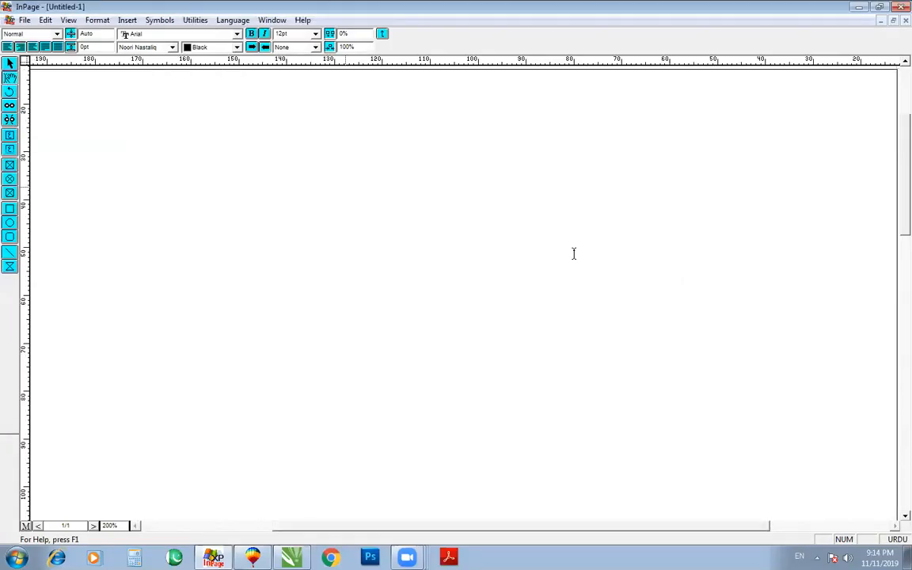
pyautogui.write('لہ اکبر')
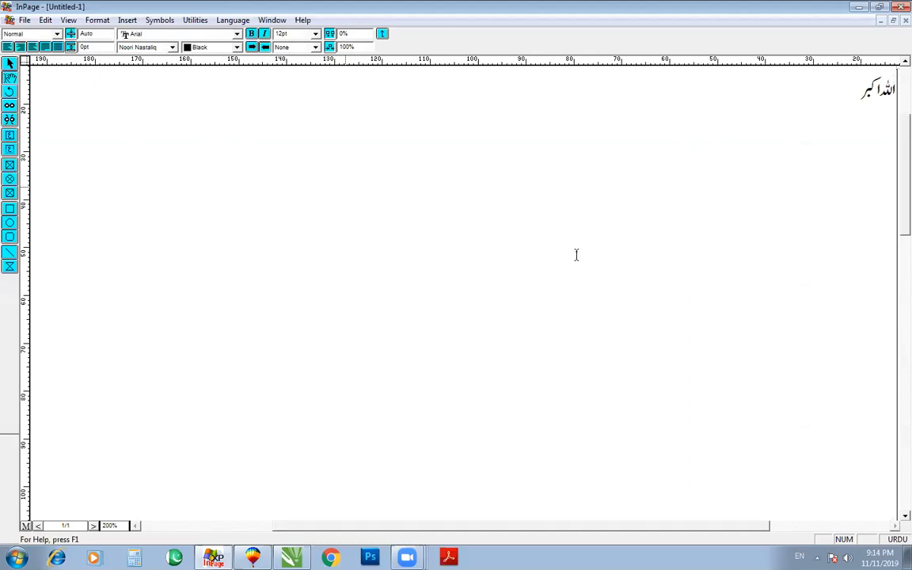
# Copy the text box, paste it into the CorelDRAW X7 drawing, and delete the pasted lettering
pyautogui.click(9, 64)
pyautogui.rightClick(189, 197)
pyautogui.click(218, 250)
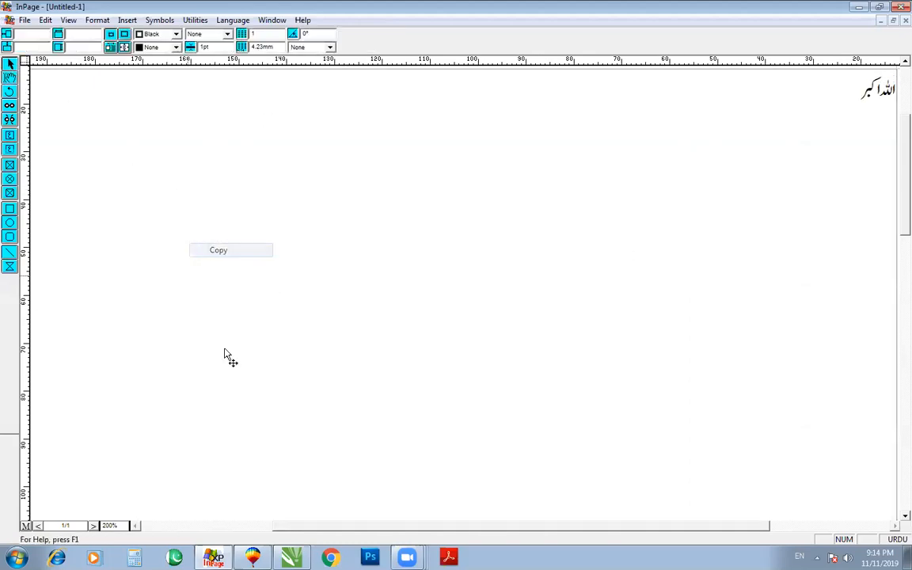
pyautogui.hotkey('alt', 'Tab')
pyautogui.hotkey('ctrl', 'v')
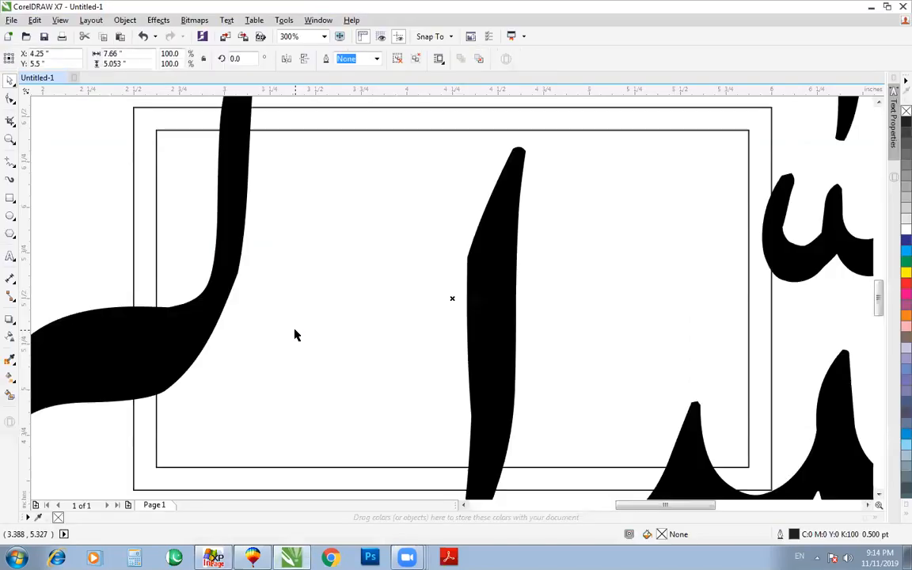
pyautogui.press('F4')
pyautogui.press('Delete')
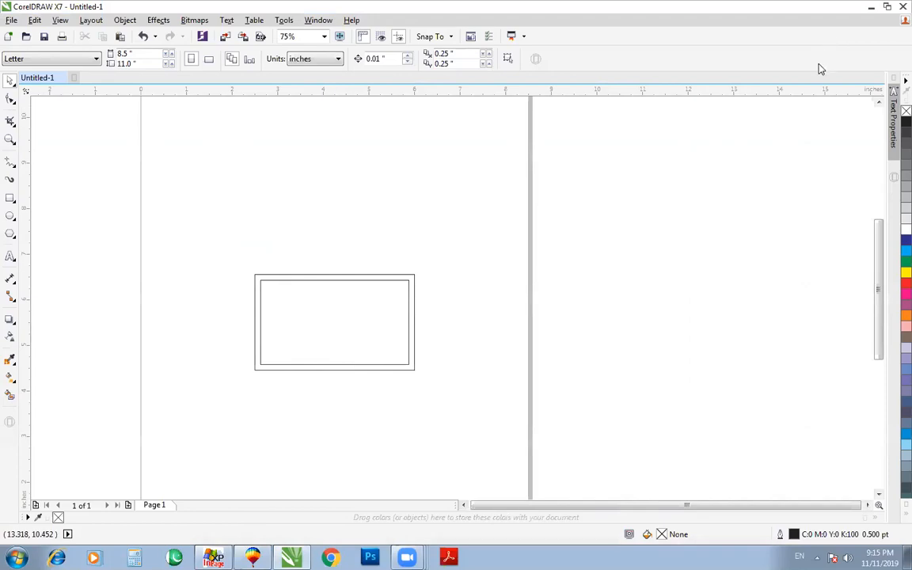
# Paste the copied InPage text into a new CorelDRAW 9 document and delete it again
pyautogui.press('F4')
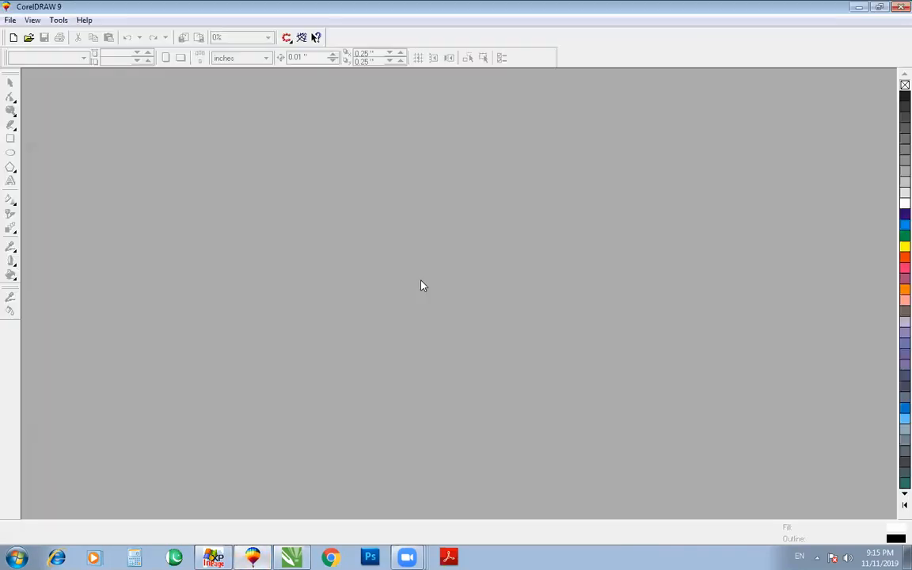
pyautogui.hotkey('ctrl', 'n')
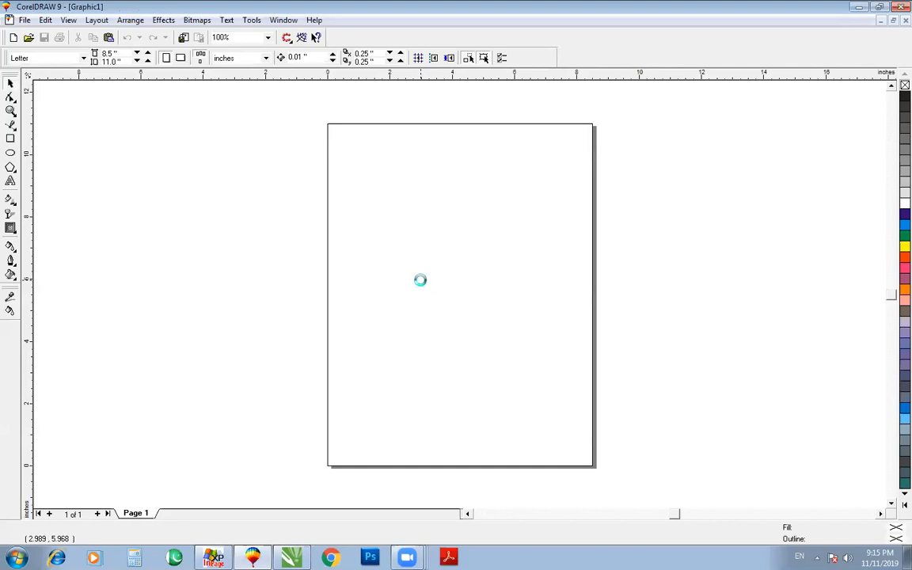
pyautogui.hotkey('ctrl', 'v')
pyautogui.press('Delete')
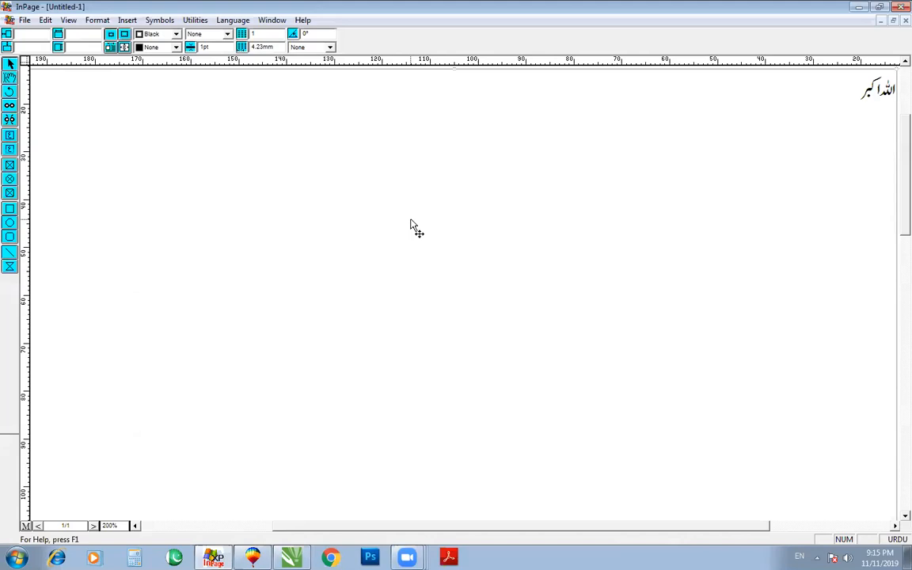
# Close InPage and CorelDRAW X7 without saving the open documents
pyautogui.click(896, 8)
pyautogui.click(473, 310)
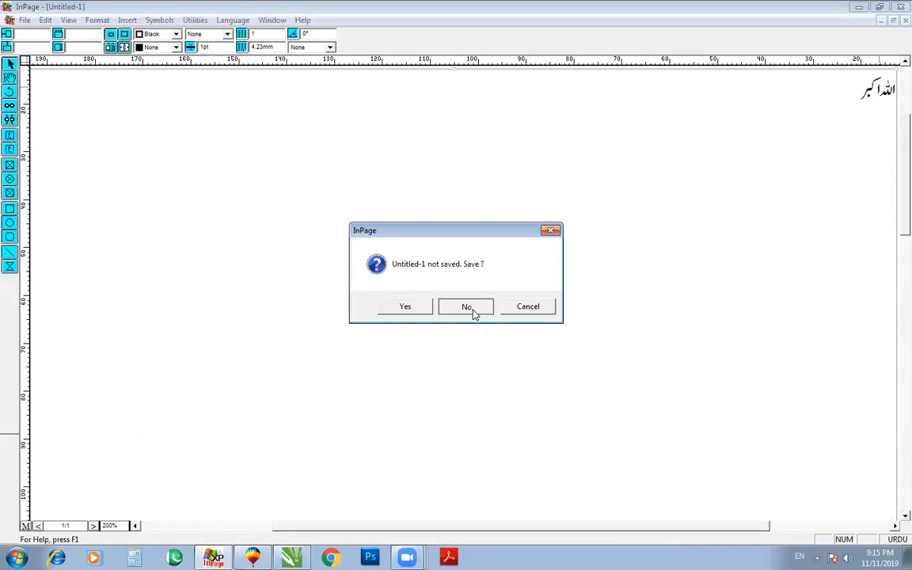
pyautogui.click(894, 7)
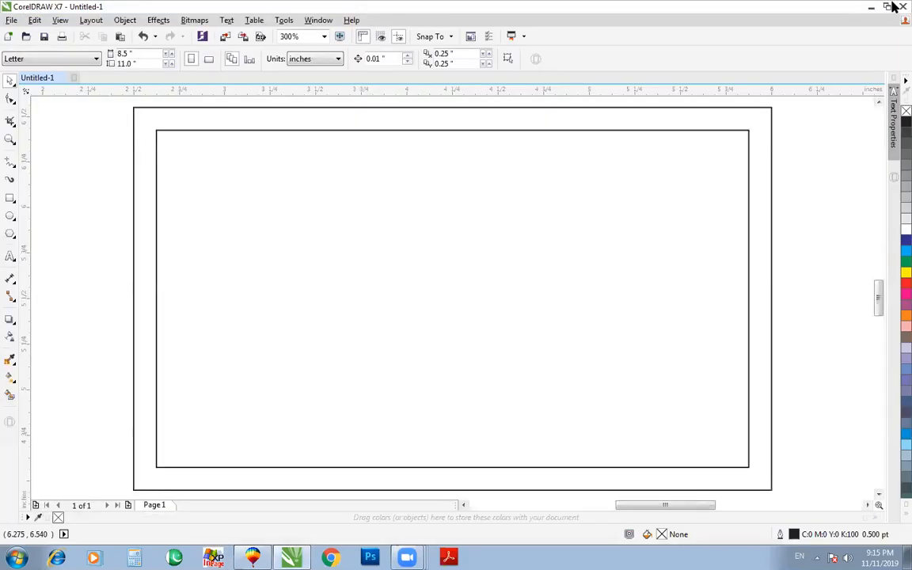
pyautogui.click(901, 6)
pyautogui.click(456, 299)
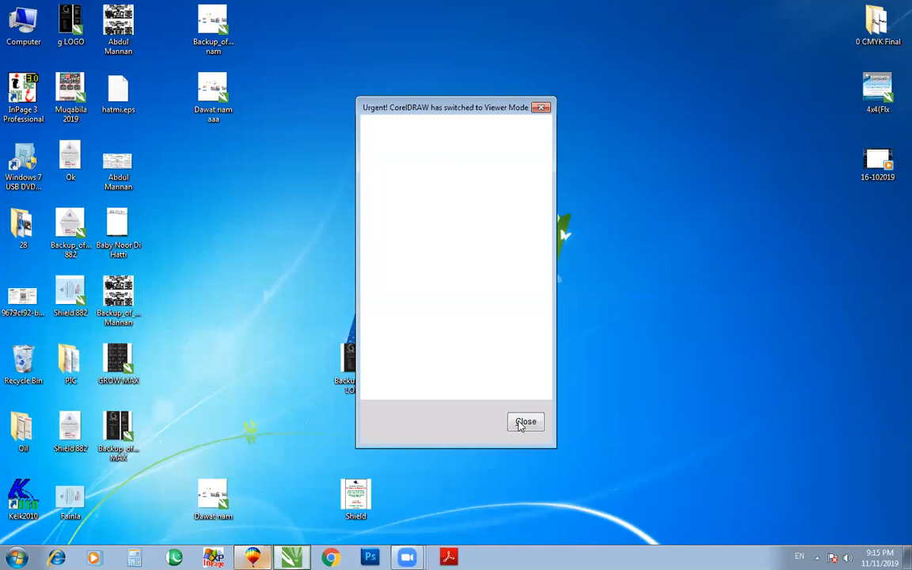
# Finish closing CorelDRAW 9 without saving and dismiss the CorelDRAW viewer-mode notice
pyautogui.click(253, 558)
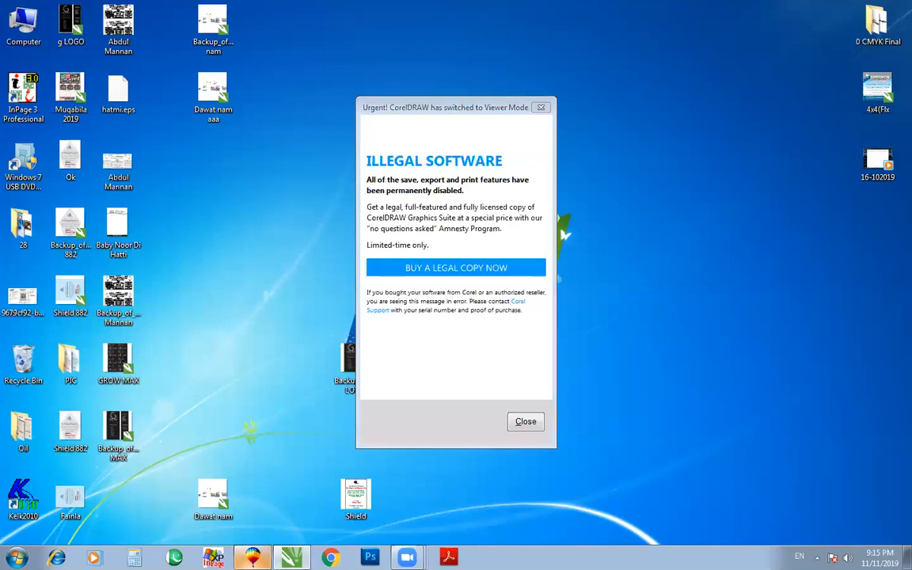
pyautogui.click(489, 307)
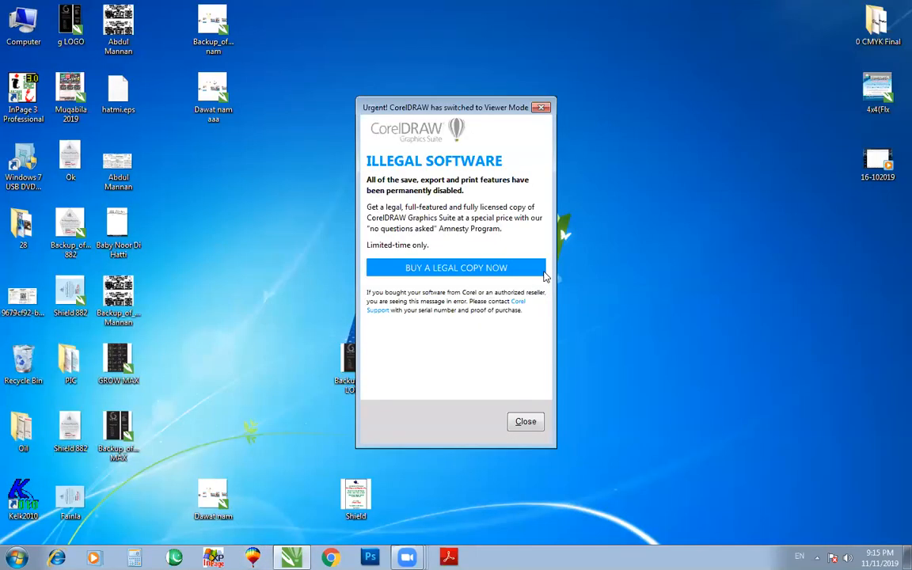
pyautogui.click(531, 429)
pyautogui.rightClick(492, 358)
pyautogui.click(523, 387)
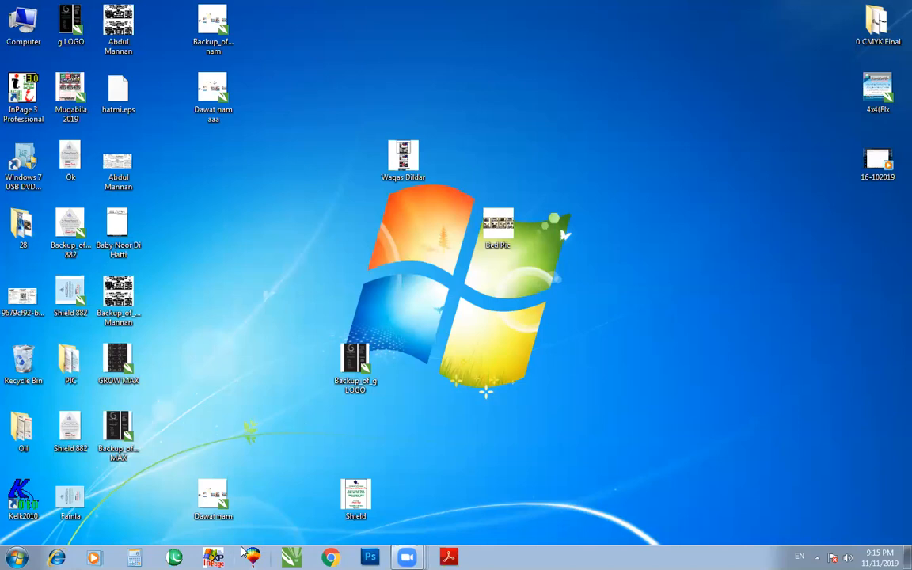
# Relaunch InPage and CorelDRAW X7, and switch back to InPage
pyautogui.click(520, 307)
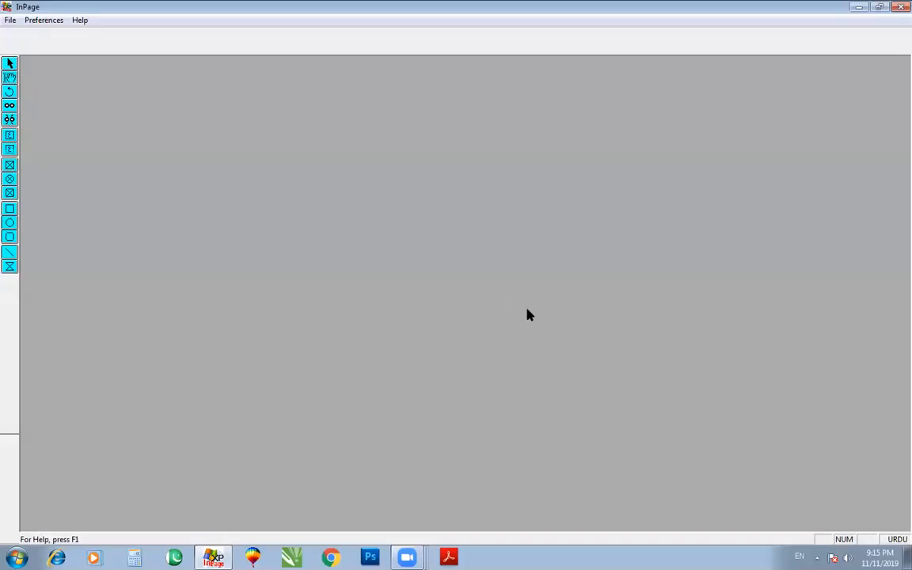
pyautogui.click(293, 557)
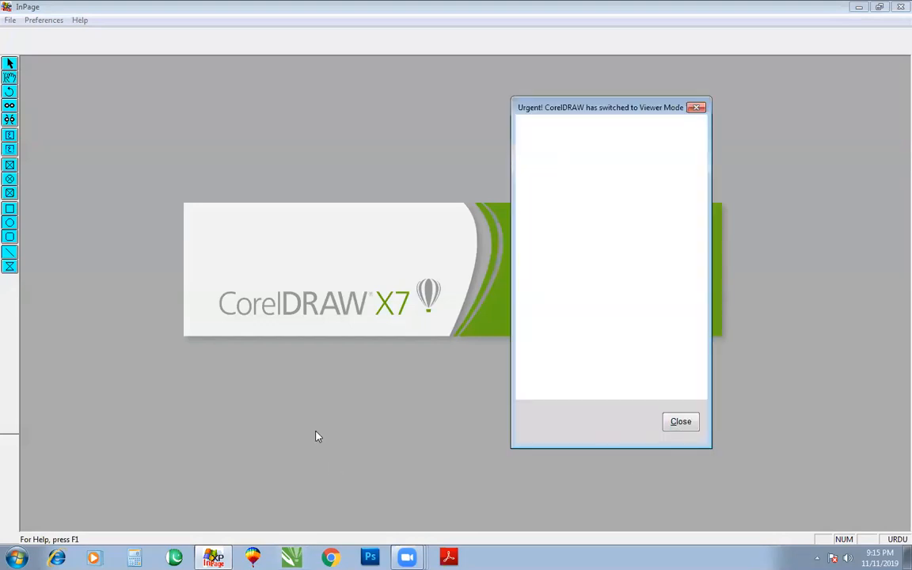
pyautogui.click(214, 559)
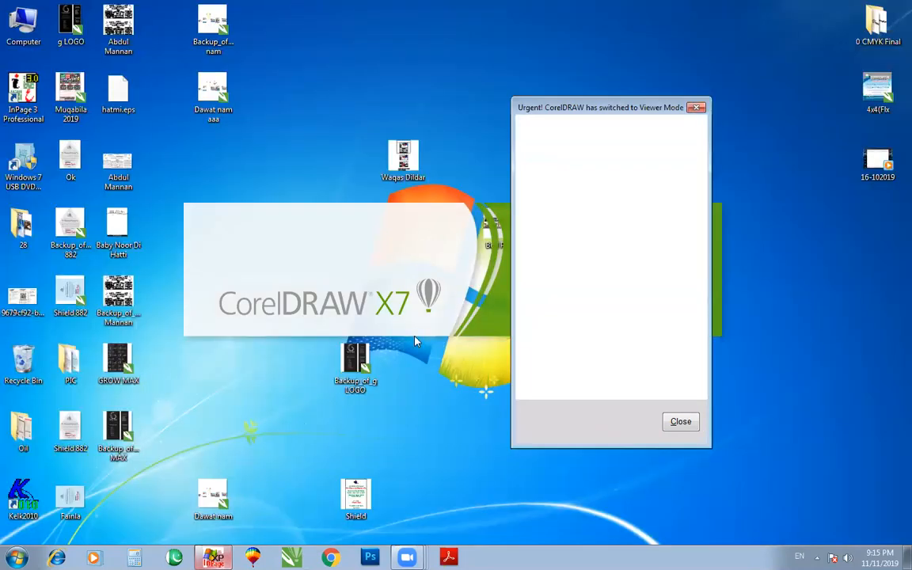
# Create a new one-page A4 portrait document with right-to-left direction and enter the text "اللہ اکبر"
pyautogui.hotkey('ctrl', 'n')
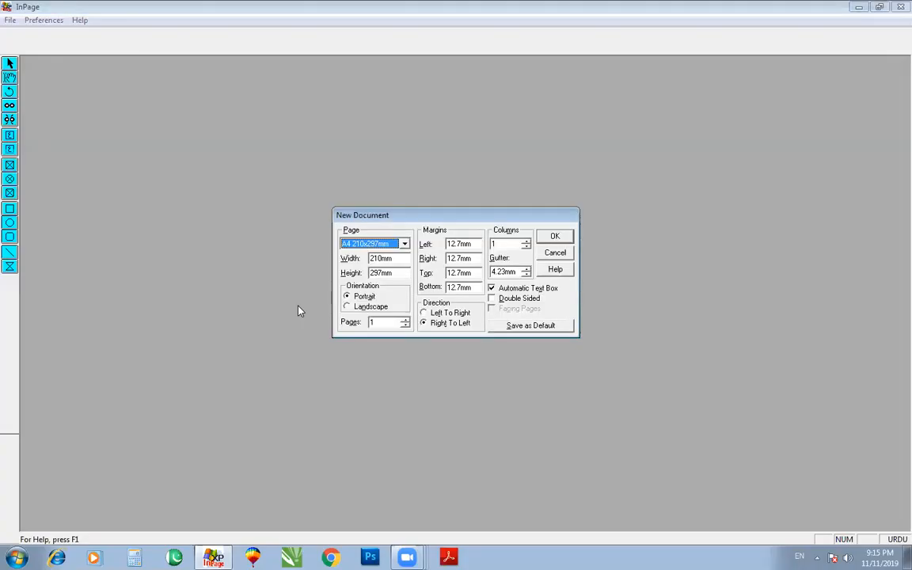
pyautogui.press('Return')
pyautogui.write('اللہ اکبر')
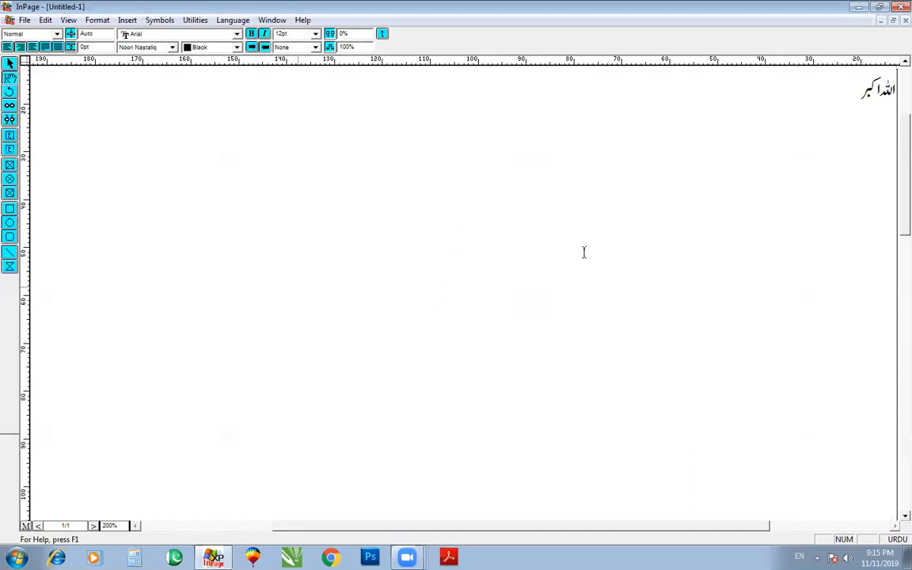
# Select all of the text in the document's text box
pyautogui.moveTo(878, 133); pyautogui.dragTo(858, 98)
pyautogui.click(729, 135)
pyautogui.hotkey('ctrl', 'a')
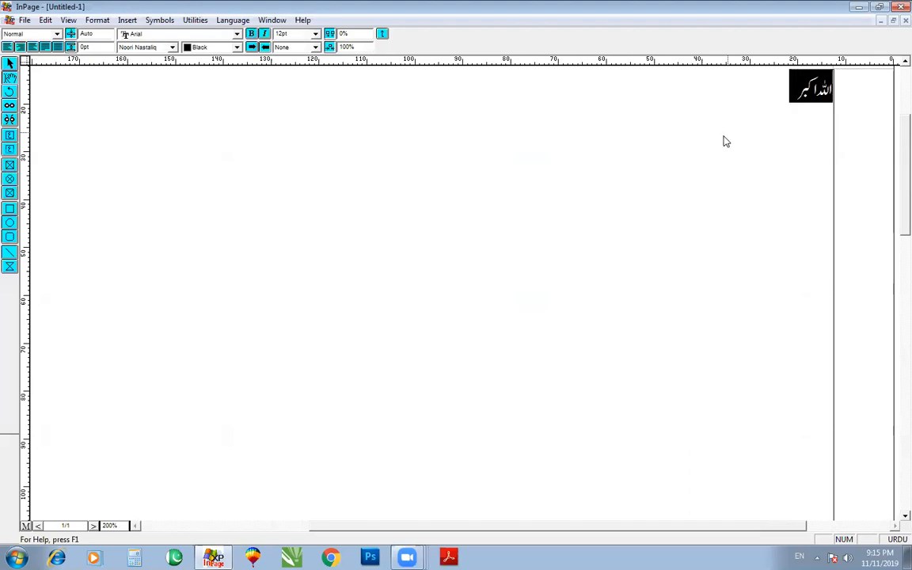
pyautogui.click(686, 154)
pyautogui.moveTo(870, 140); pyautogui.dragTo(535, 193)
pyautogui.click(503, 293)
pyautogui.moveTo(503, 293); pyautogui.dragTo(878, 75)
pyautogui.moveTo(621, 157); pyautogui.dragTo(900, 86)
pyautogui.click(651, 196)
pyautogui.moveTo(652, 196); pyautogui.dragTo(895, 138)
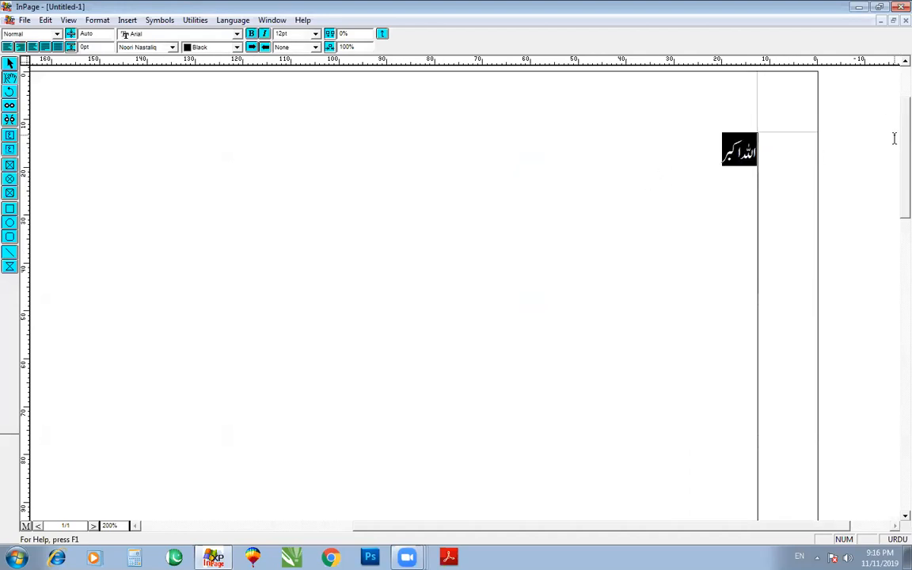
pyautogui.click(530, 240)
pyautogui.moveTo(530, 240); pyautogui.dragTo(888, 227)
# Try the Aasaar and Aasaar Persian fonts on the selected text and set it to Aasaar Bold
pyautogui.click(152, 49)
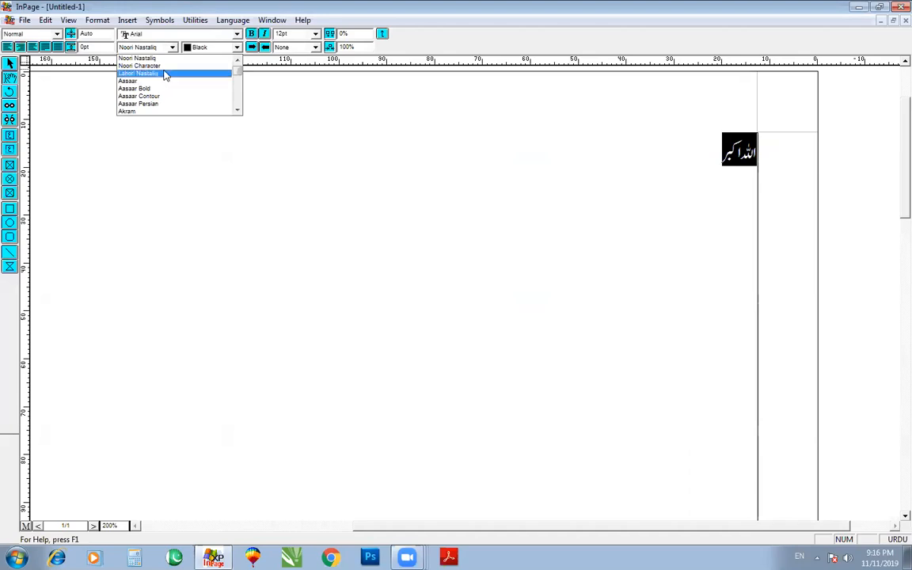
pyautogui.click(157, 82)
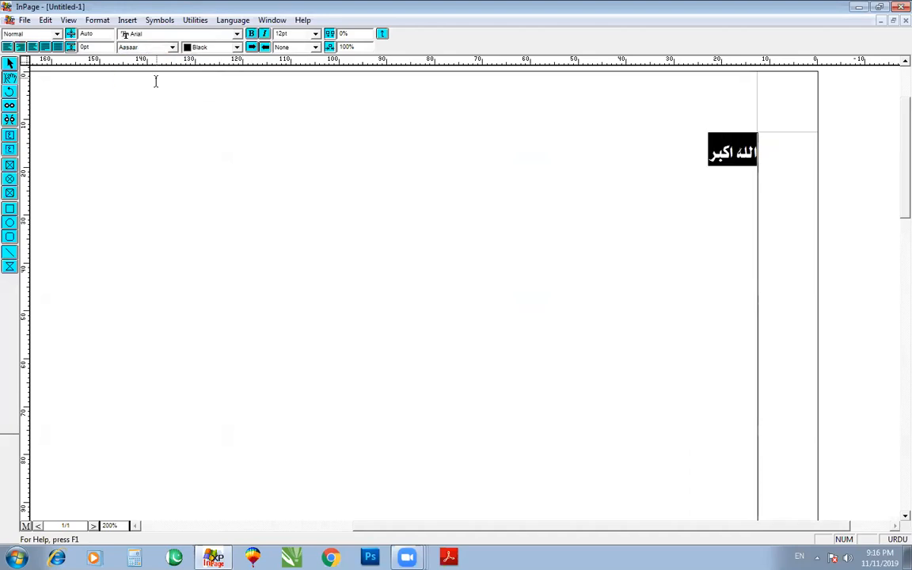
pyautogui.click(142, 49)
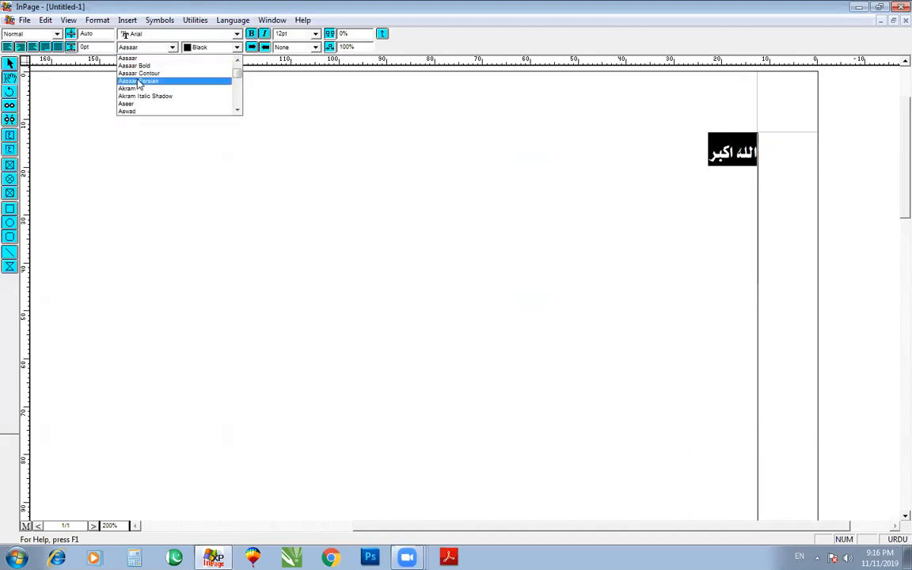
pyautogui.click(140, 82)
pyautogui.click(135, 49)
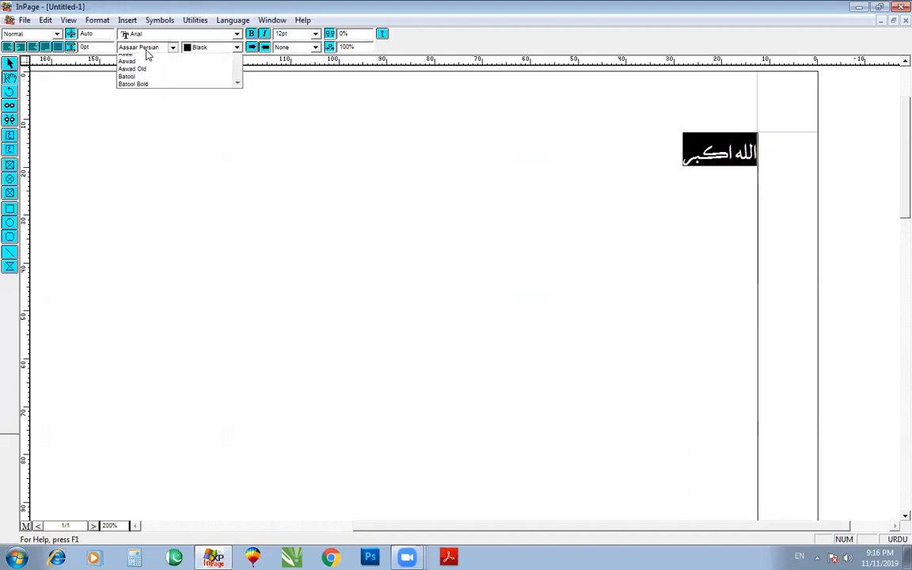
pyautogui.scroll(1, 146, 75)
pyautogui.click(137, 66)
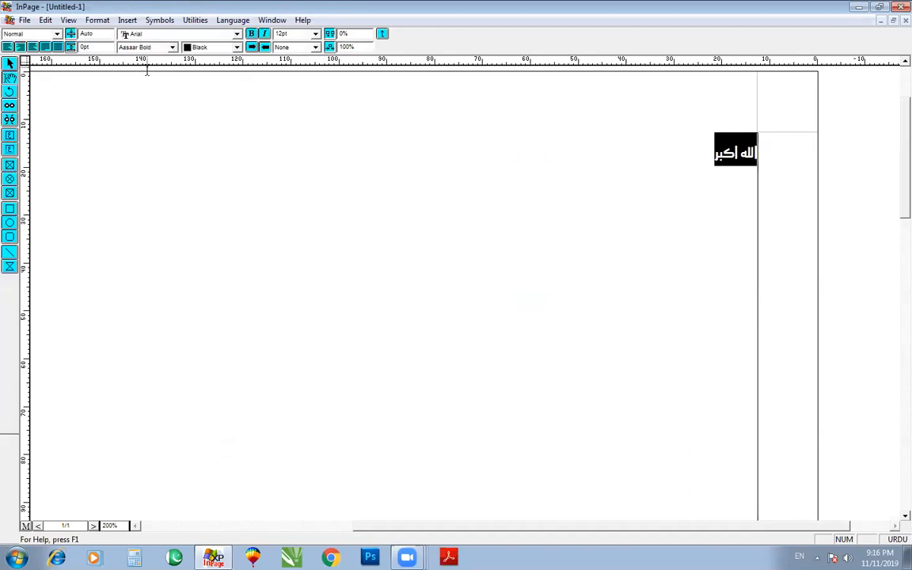
# Select the whole "اللہ اکبر" line and copy it
pyautogui.click(680, 169)
pyautogui.moveTo(680, 169); pyautogui.dragTo(899, 162)
pyautogui.click(542, 183)
pyautogui.moveTo(540, 183); pyautogui.dragTo(849, 157)
pyautogui.hotkey('ctrl', 'c')
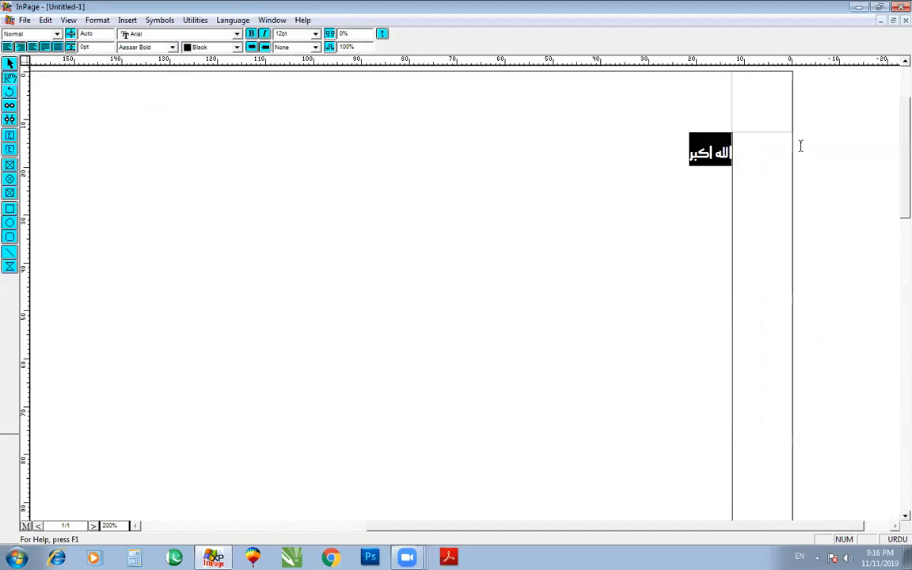
# Paste a copy of the text on a second line and set its font to Akram
pyautogui.click(662, 204)
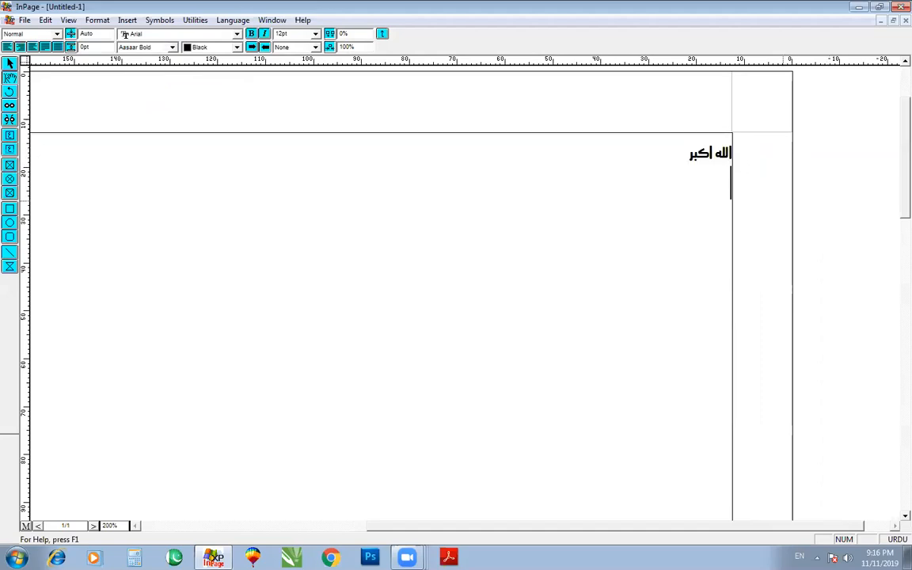
pyautogui.hotkey('ctrl', 'v')
pyautogui.moveTo(646, 199); pyautogui.dragTo(855, 206)
pyautogui.hotkey('ctrl', 'c')
pyautogui.click(151, 48)
pyautogui.click(144, 82)
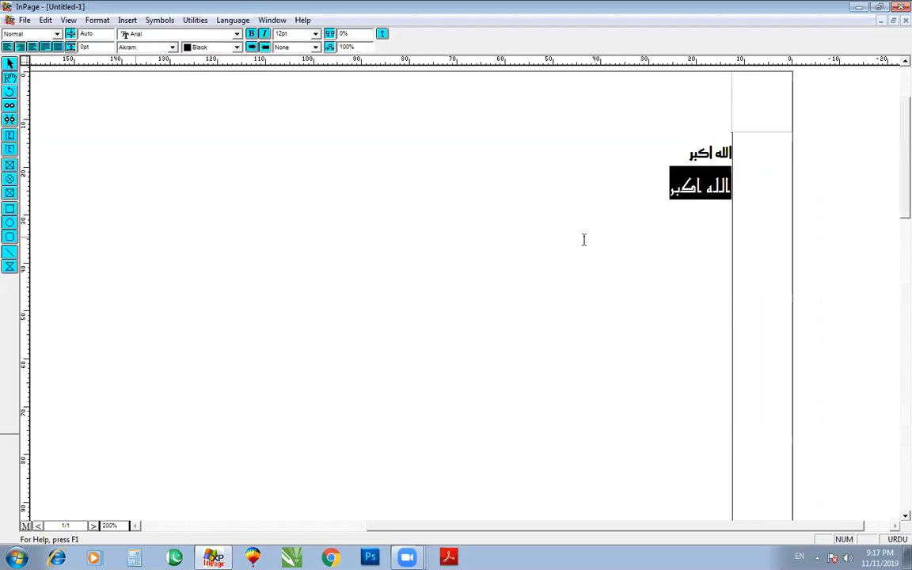
# Paste a third copy of the text below the second and set its font to Aseer
pyautogui.click(585, 239)
pyautogui.hotkey('ctrl', 'v')
pyautogui.moveTo(686, 218); pyautogui.dragTo(769, 229)
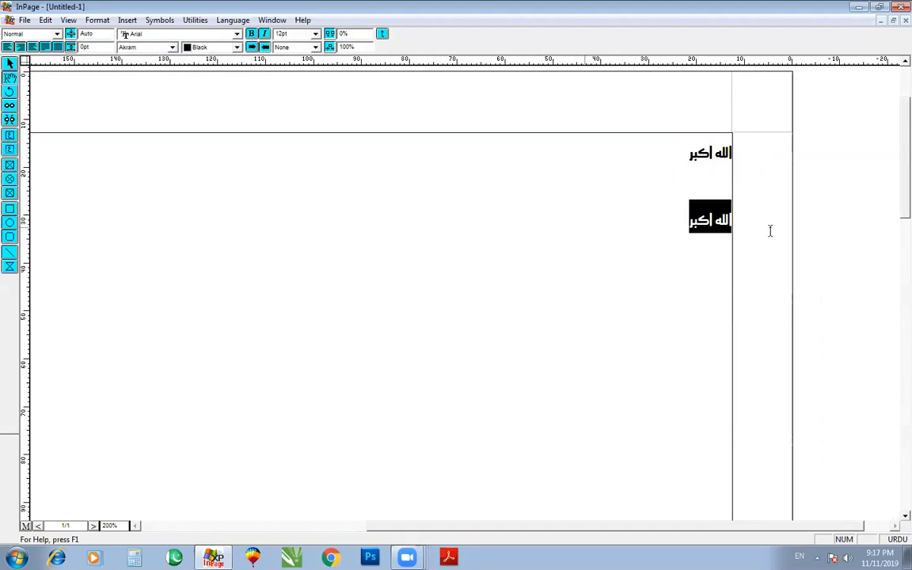
pyautogui.click(124, 49)
pyautogui.click(178, 96)
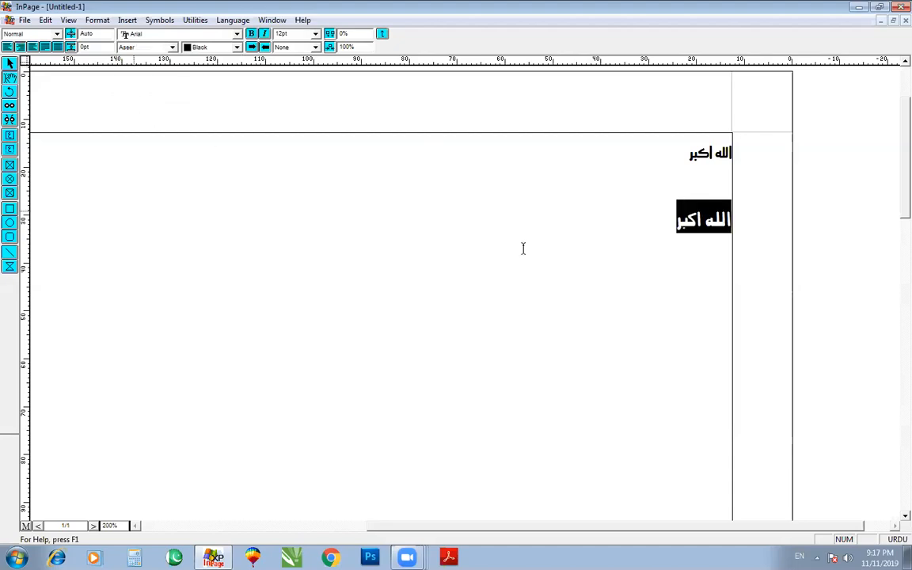
# Add a fourth line with another pasted copy of the text and set its font to Aseer
pyautogui.click(584, 281)
pyautogui.press('Return')
pyautogui.hotkey('ctrl', 'v')
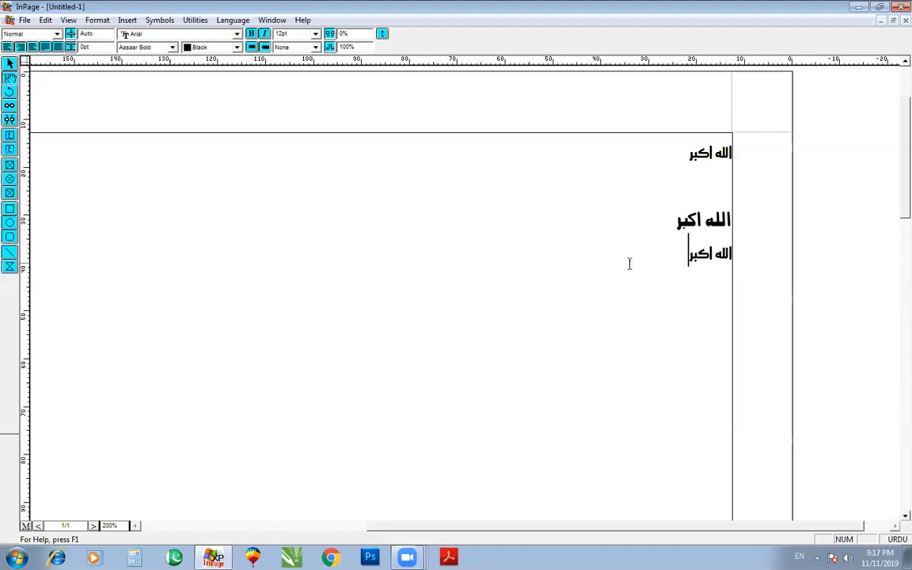
pyautogui.moveTo(630, 263); pyautogui.dragTo(735, 252)
pyautogui.click(148, 49)
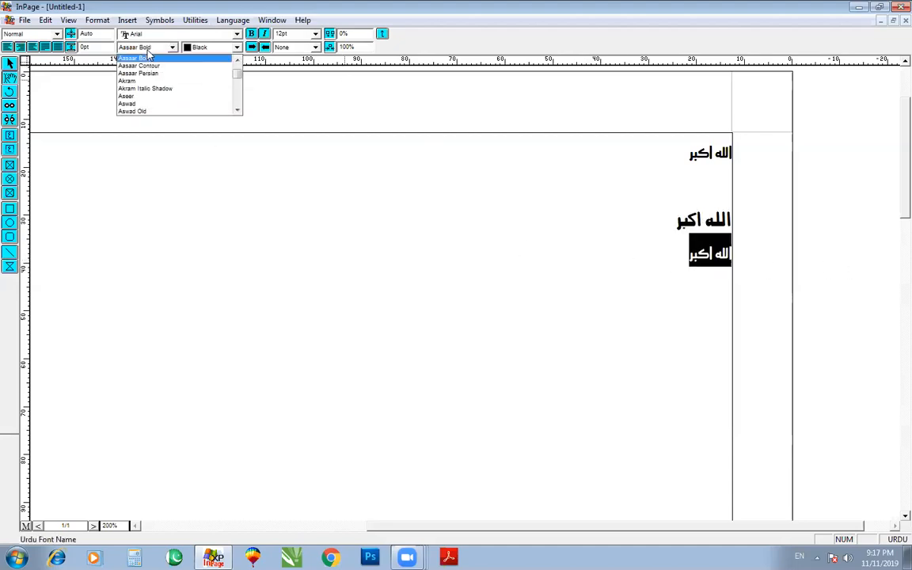
pyautogui.click(134, 96)
# Change the fourth line's font to Bombay Black
pyautogui.click(676, 282)
pyautogui.moveTo(676, 282); pyautogui.dragTo(732, 252)
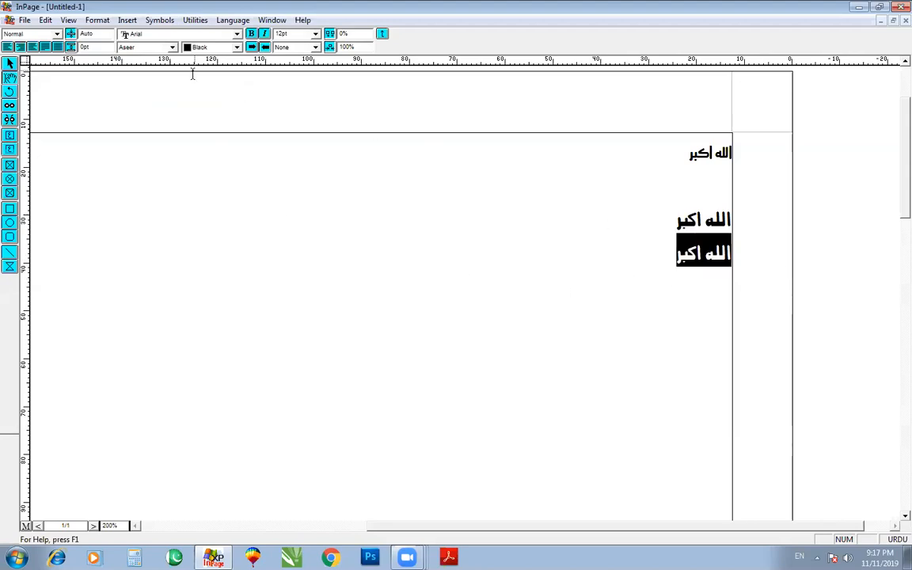
pyautogui.click(135, 47)
pyautogui.scroll(-2, 143, 104)
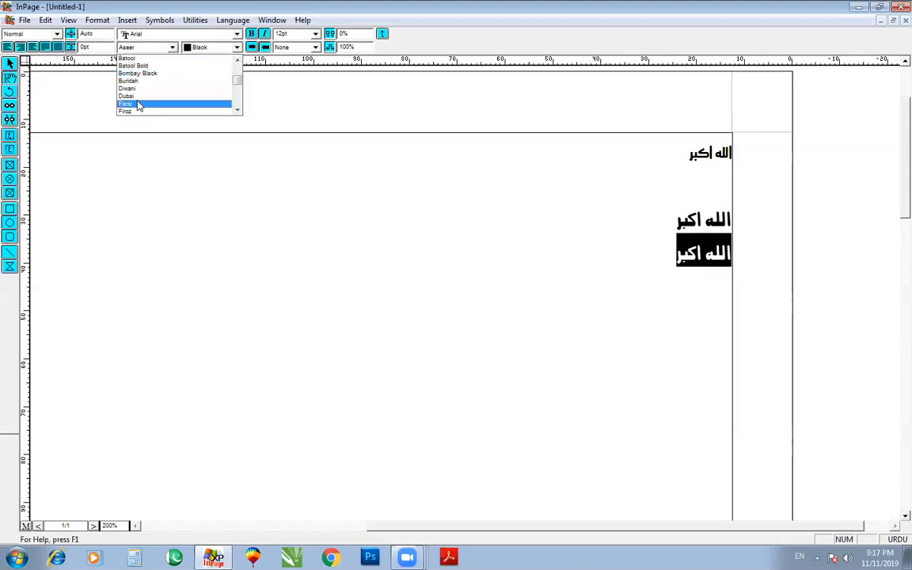
pyautogui.click(137, 73)
pyautogui.click(626, 258)
# Set the font of the second line to Noori Nastaliq
pyautogui.click(713, 183)
pyautogui.moveTo(653, 181); pyautogui.dragTo(750, 193)
pyautogui.click(152, 47)
pyautogui.scroll(2, 166, 80)
pyautogui.click(153, 74)
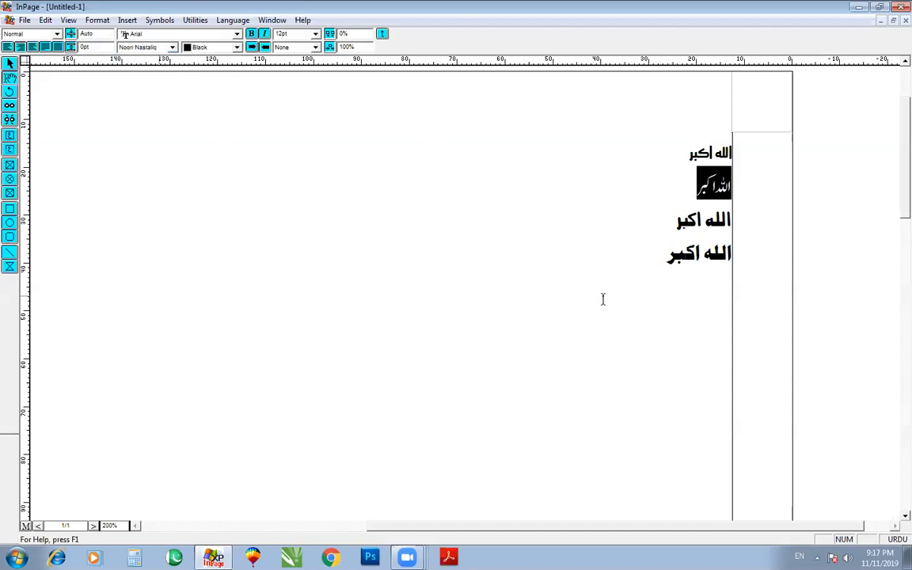
pyautogui.click(645, 275)
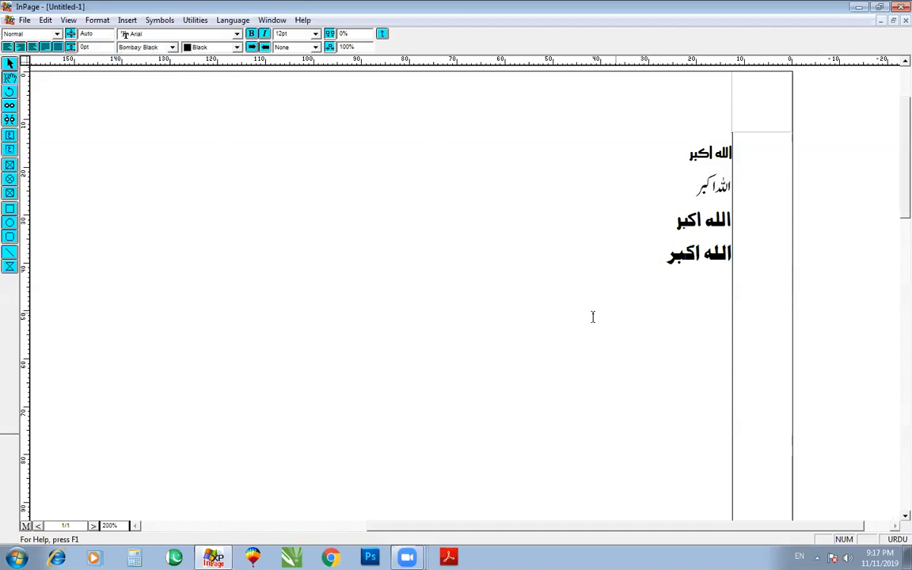
# Minimize InPage and close the notice shown over the CorelDRAW X7 splash screen
pyautogui.hotkey('ctrl', 'a')
pyautogui.click(425, 251)
pyautogui.rightClick(342, 213)
pyautogui.click(299, 224)
pyautogui.click(860, 7)
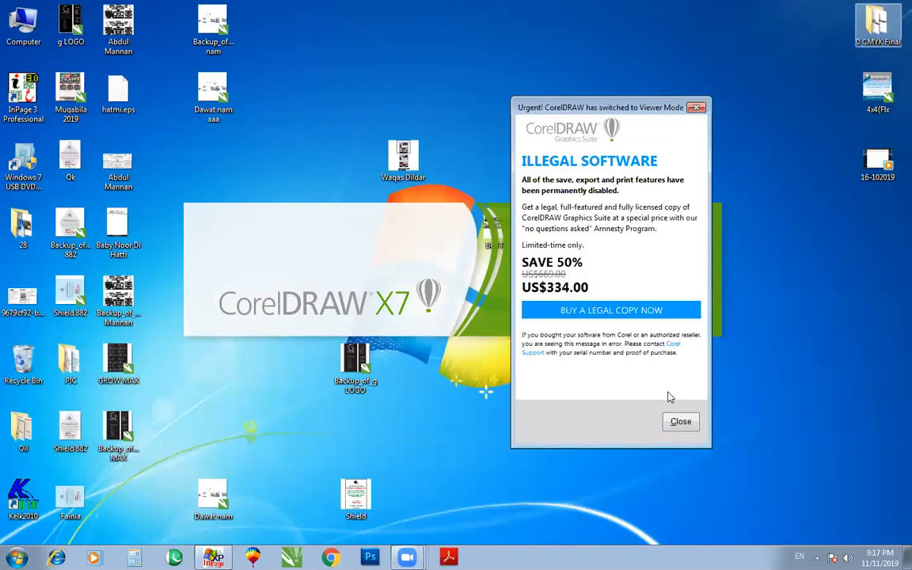
pyautogui.click(677, 424)
# Select all four InPage lines and try to paste them into a new blank CorelDRAW X7 document
pyautogui.moveTo(613, 331); pyautogui.dragTo(841, 129)
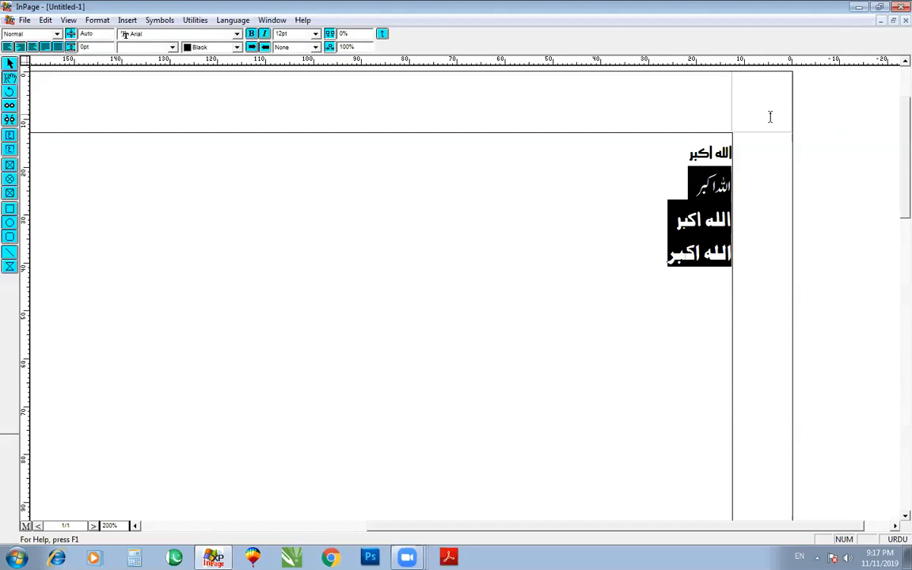
pyautogui.hotkey('ctrl', 'a')
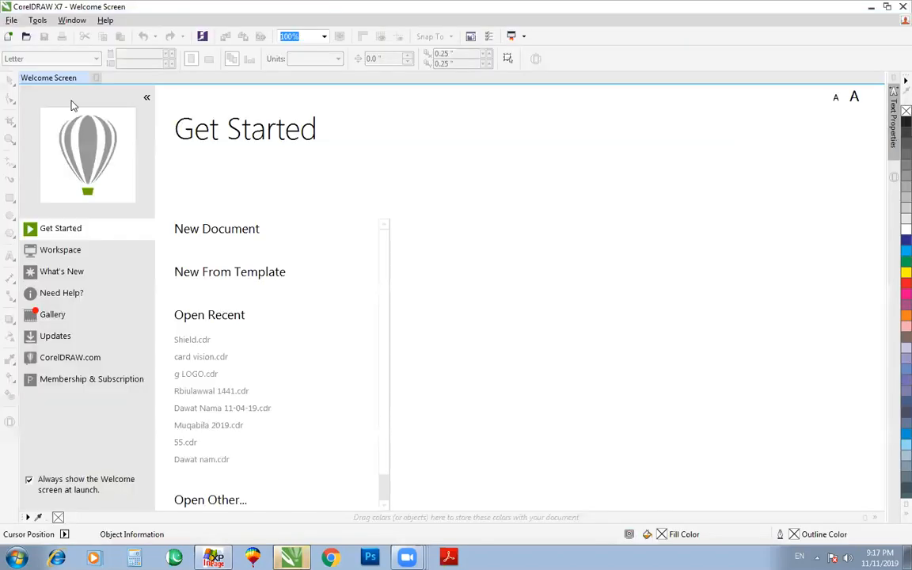
pyautogui.click(83, 78)
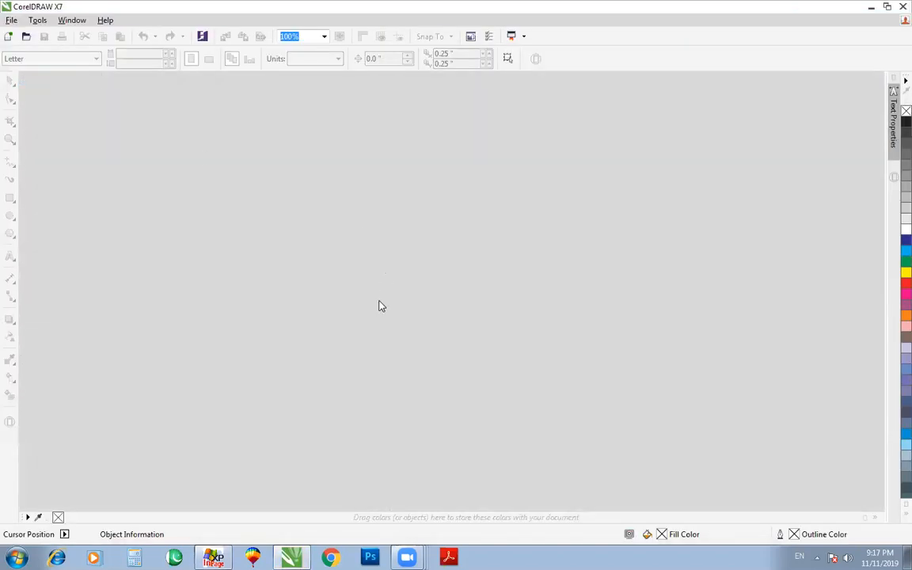
pyautogui.hotkey('ctrl', 'n')
pyautogui.hotkey('ctrl', 'v')
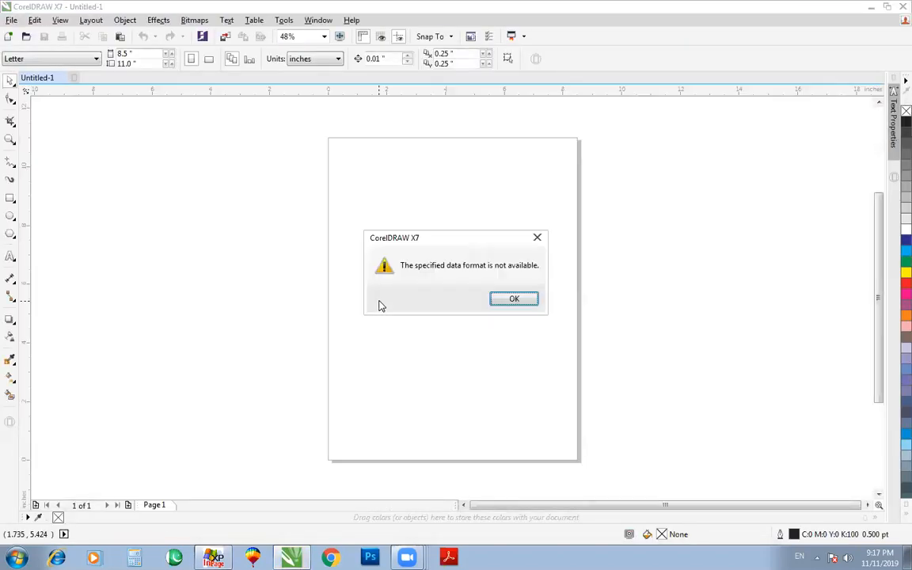
pyautogui.click(509, 306)
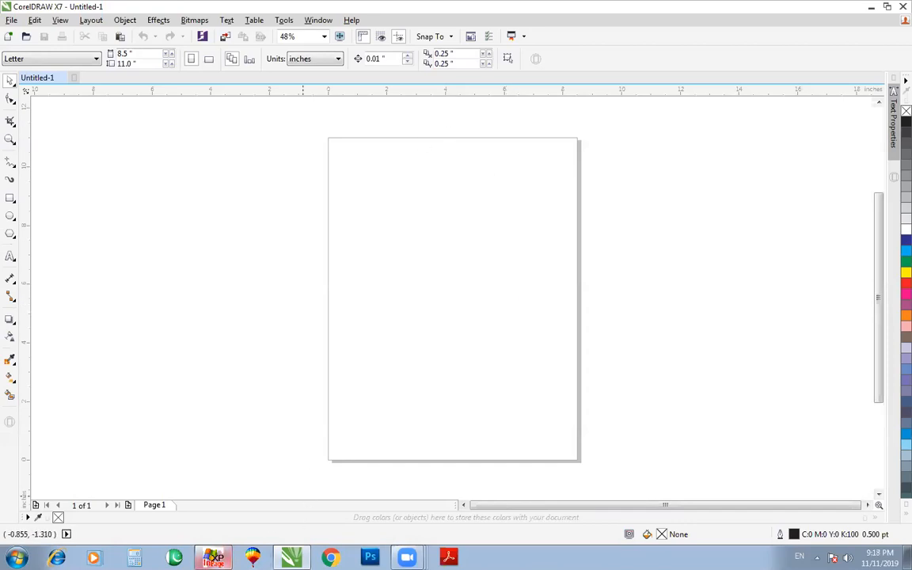
# Switch back to InPage and select all four lines of text
pyautogui.click(226, 555)
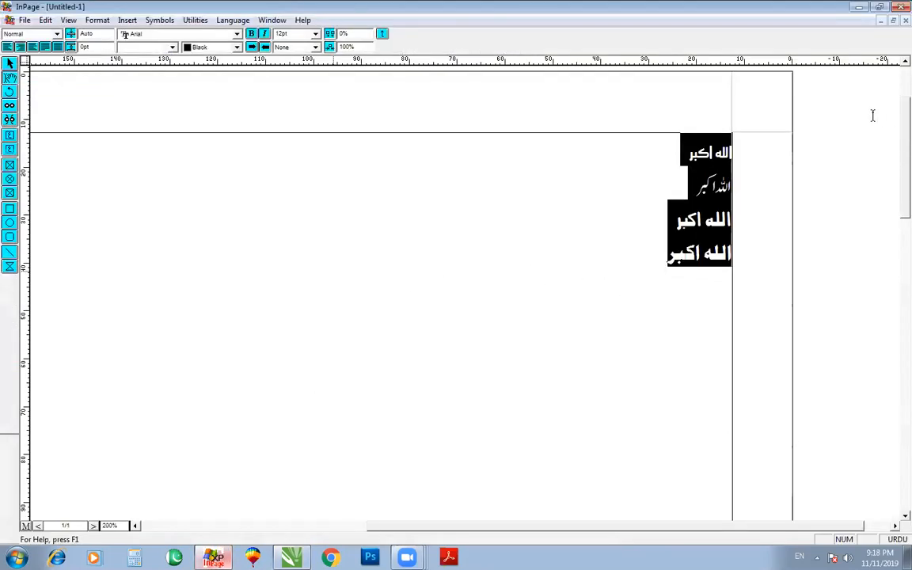
pyautogui.hscroll(1, 751, 220)
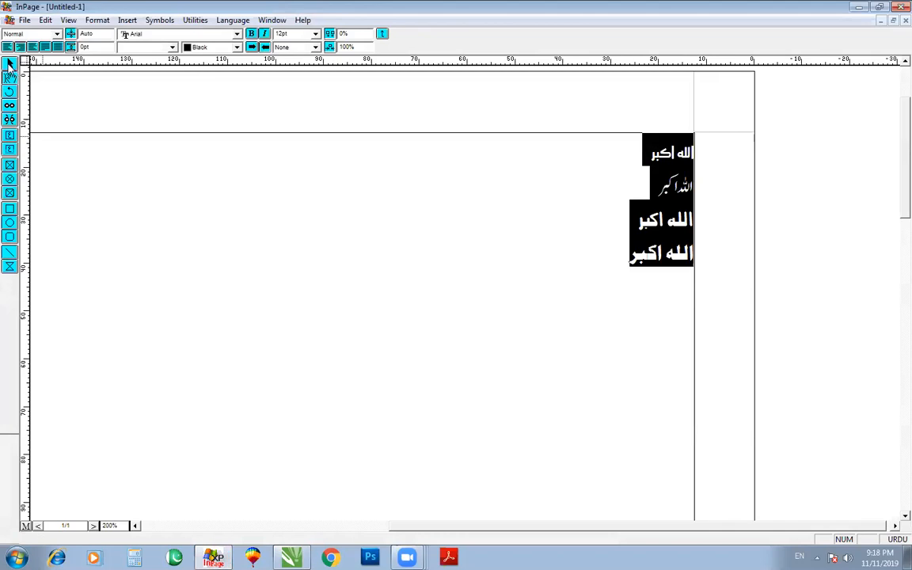
pyautogui.moveTo(606, 310); pyautogui.dragTo(784, 137)
pyautogui.click(574, 293)
pyautogui.moveTo(576, 314); pyautogui.dragTo(770, 97)
pyautogui.click(548, 340)
pyautogui.moveTo(548, 341); pyautogui.dragTo(817, 93)
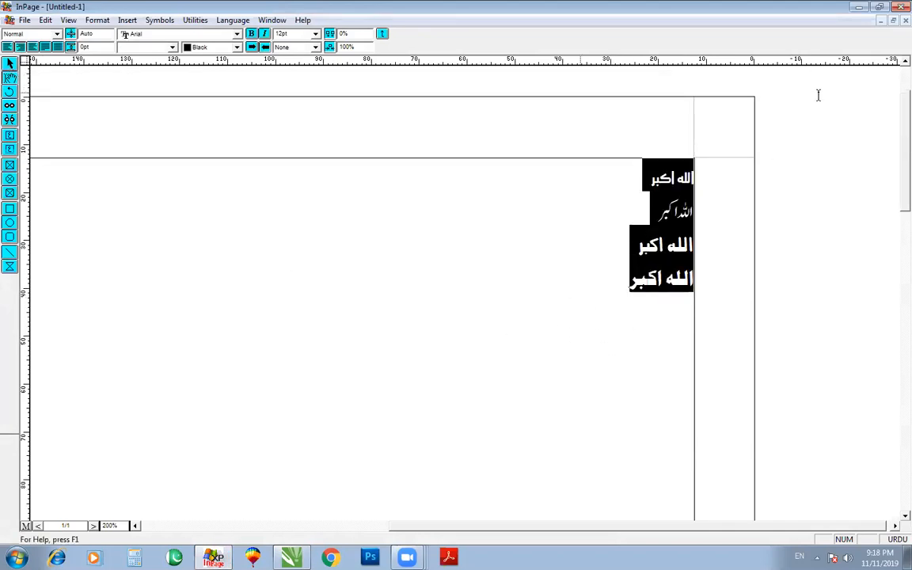
# Select the text box as an object with the Arrow tool and copy it
pyautogui.click(9, 67)
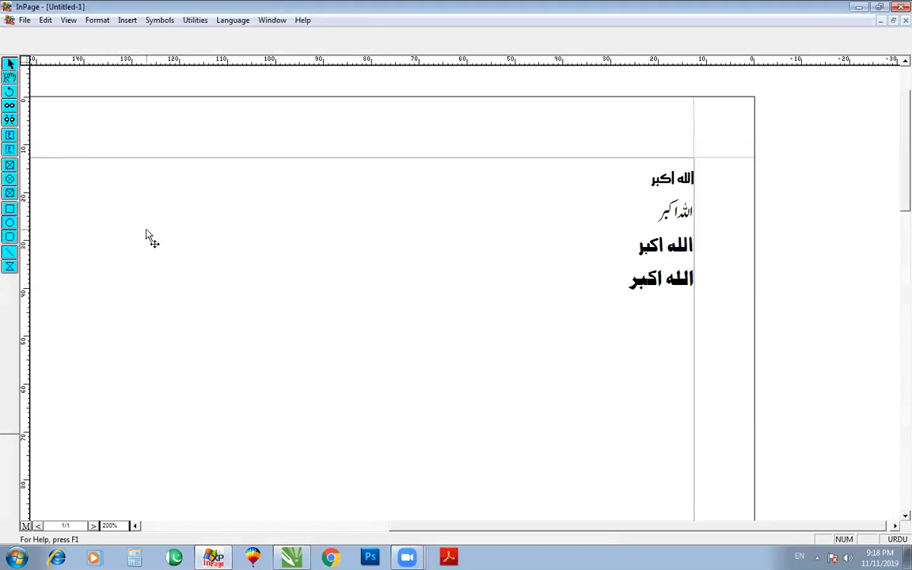
pyautogui.click(10, 77)
pyautogui.click(325, 315)
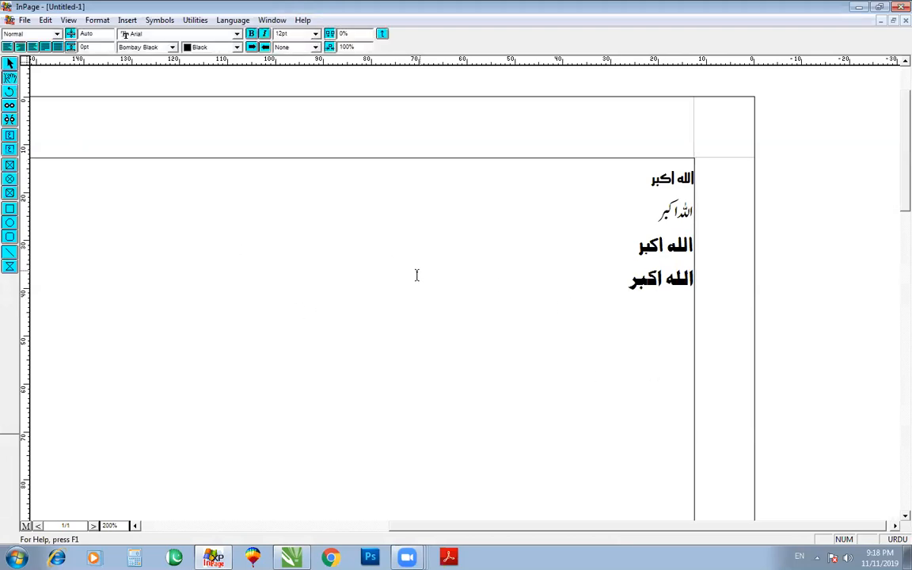
pyautogui.click(10, 64)
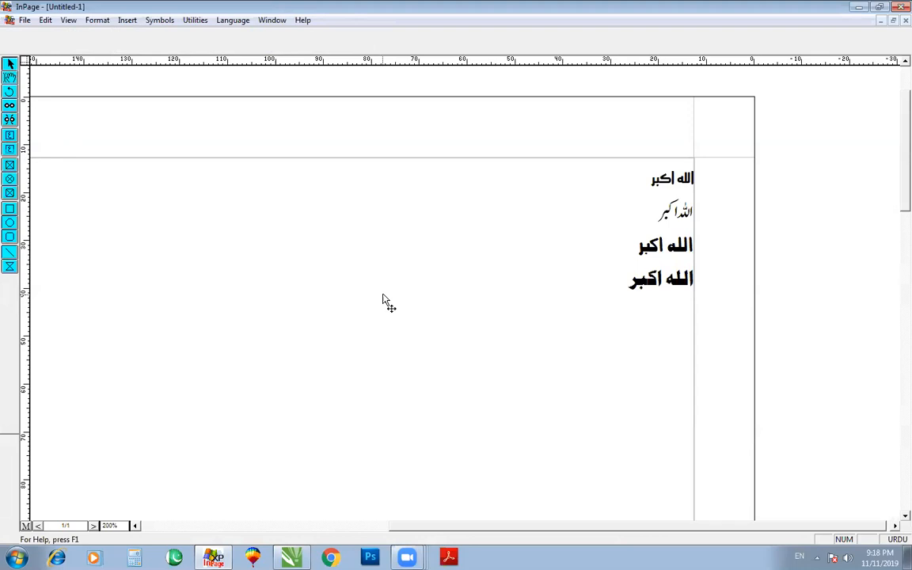
pyautogui.click(322, 253)
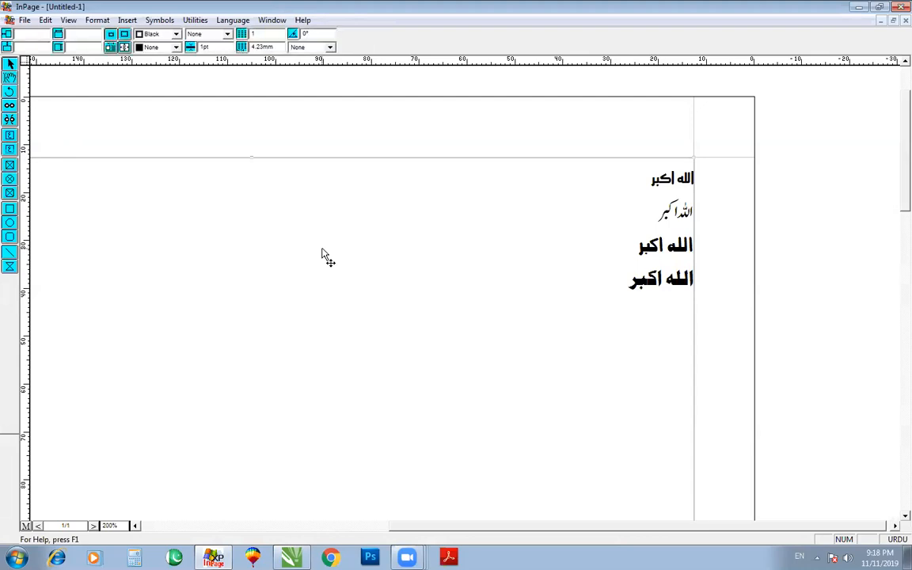
pyautogui.rightClick(322, 254)
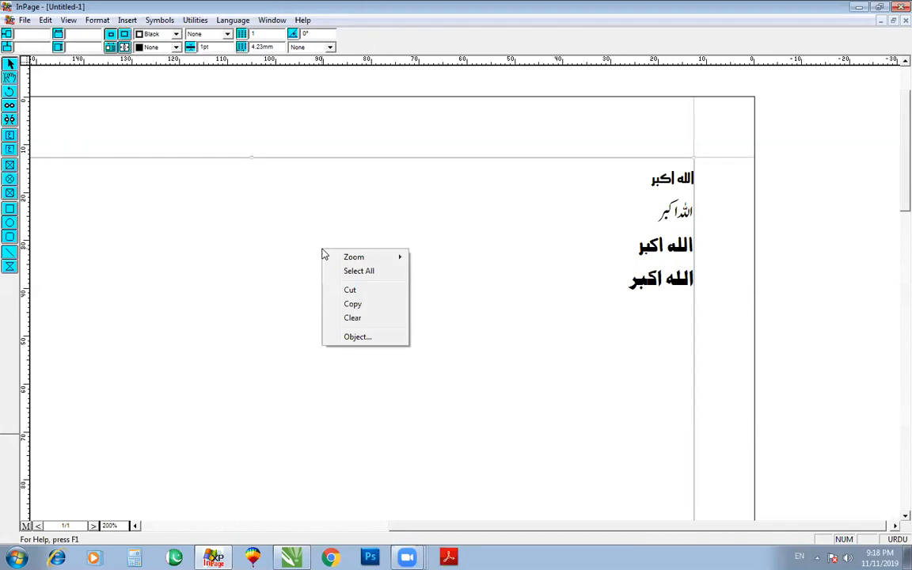
pyautogui.click(350, 306)
# Switch to CorelDRAW, paste the copied text box into the blank document and scale it to 8 percent
pyautogui.click(290, 558)
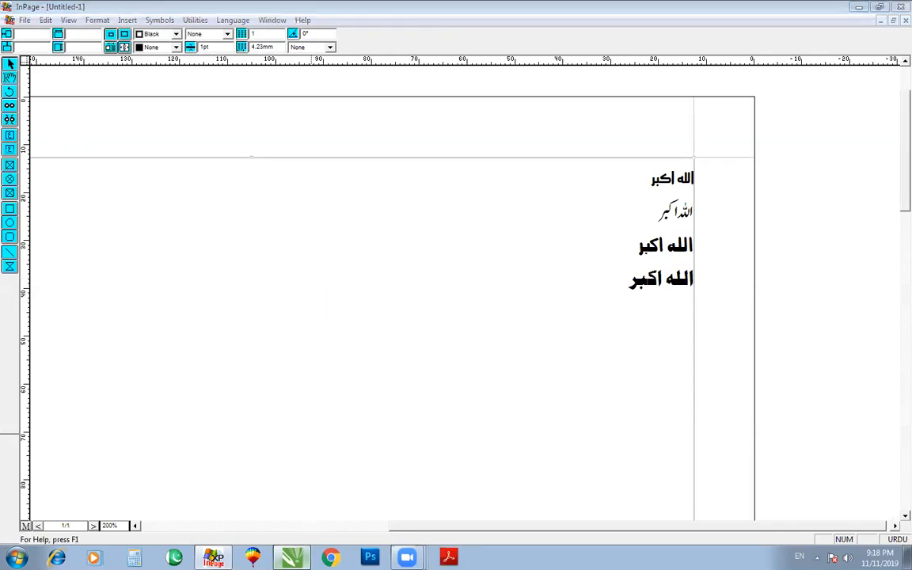
pyautogui.hotkey('ctrl', 'v')
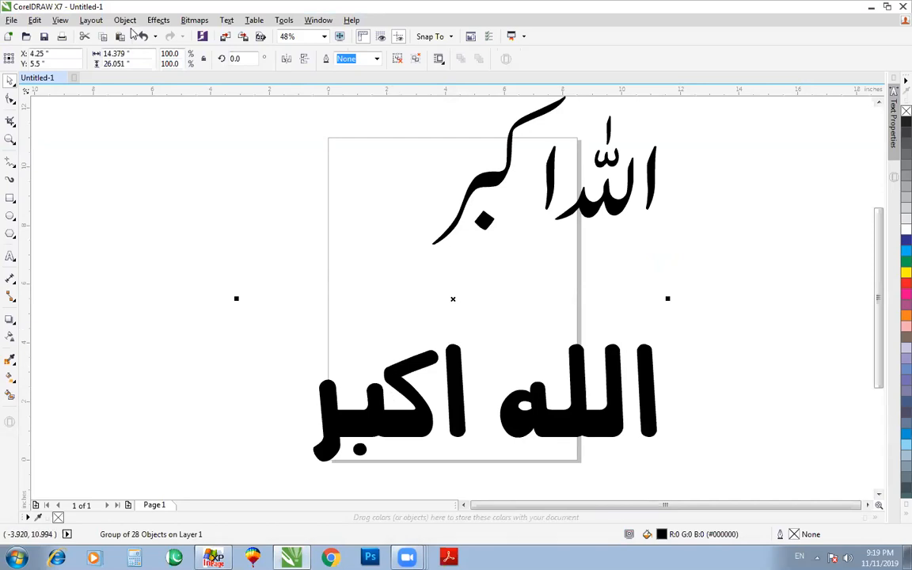
pyautogui.click(179, 55)
pyautogui.write('8')
pyautogui.press('Return')
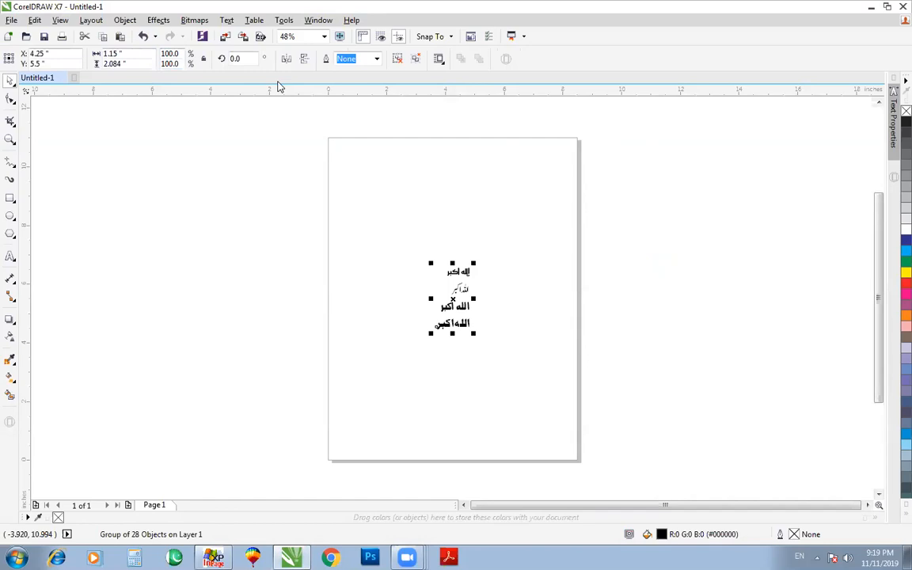
# Move the scaled text group off the page and delete it
pyautogui.moveTo(456, 306); pyautogui.dragTo(189, 314)
pyautogui.click(207, 185)
pyautogui.moveTo(265, 225); pyautogui.dragTo(65, 417)
pyautogui.press('Delete')
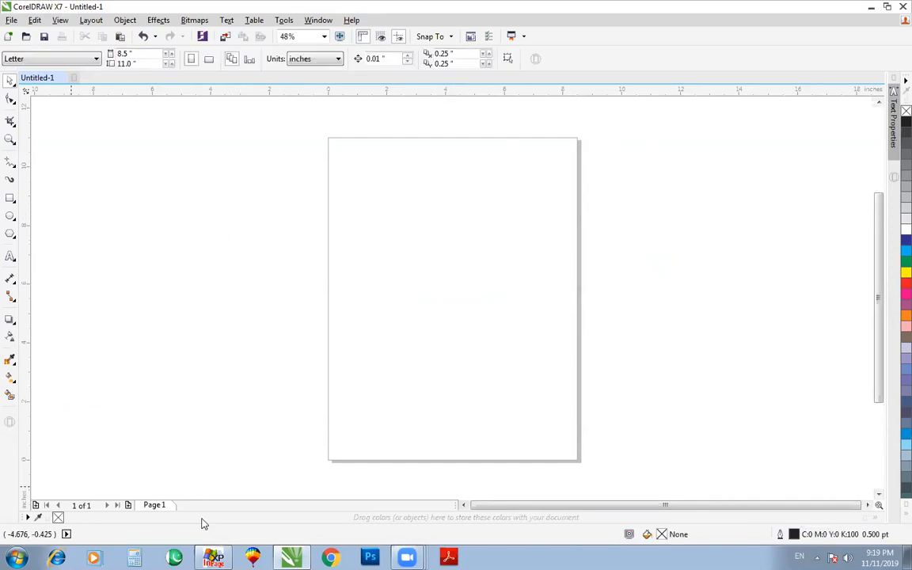
# Copy the text box as an object from InPage again and paste it into the empty CorelDRAW document
pyautogui.click(213, 558)
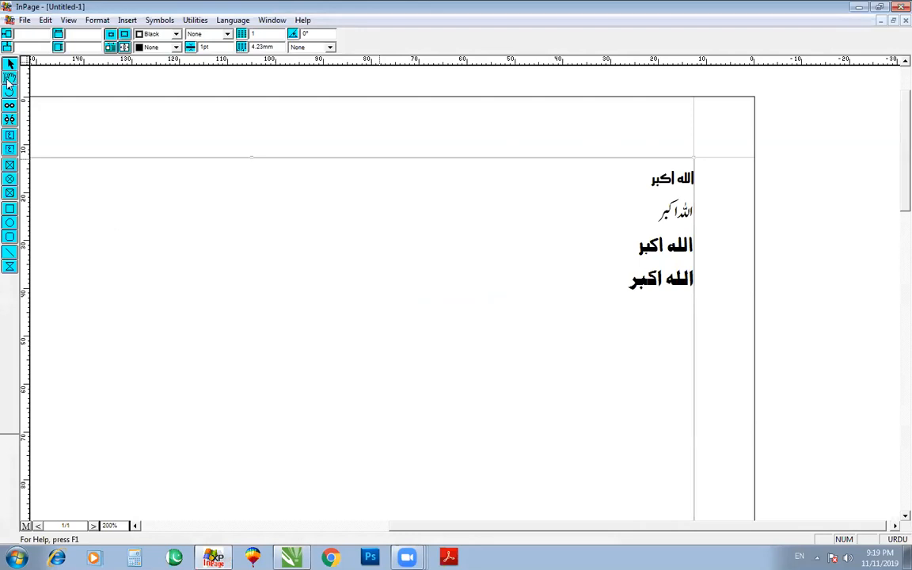
pyautogui.click(9, 79)
pyautogui.click(9, 64)
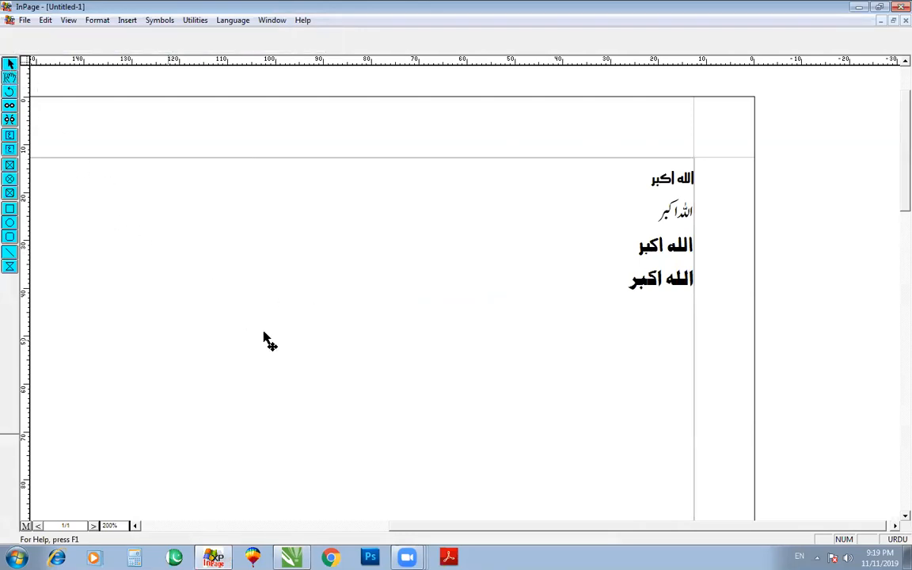
pyautogui.rightClick(222, 262)
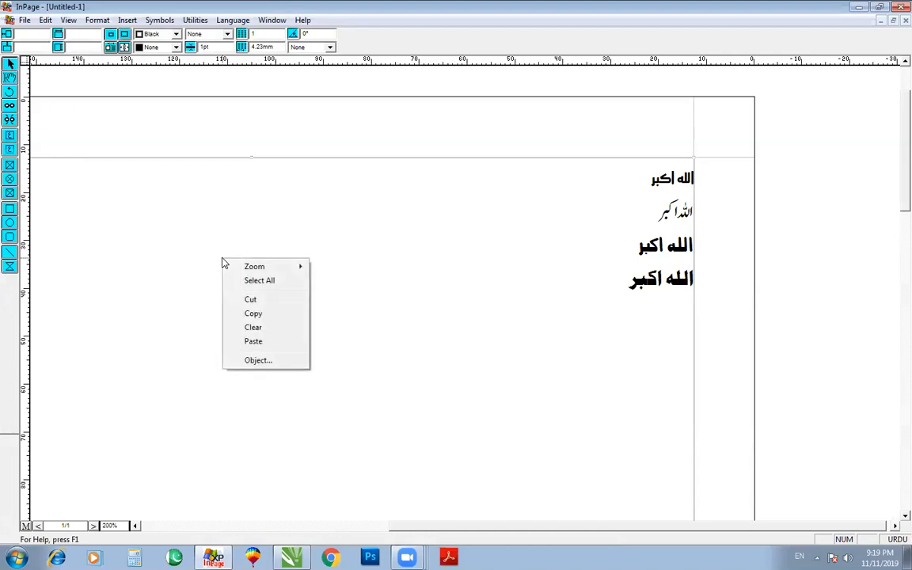
pyautogui.click(253, 314)
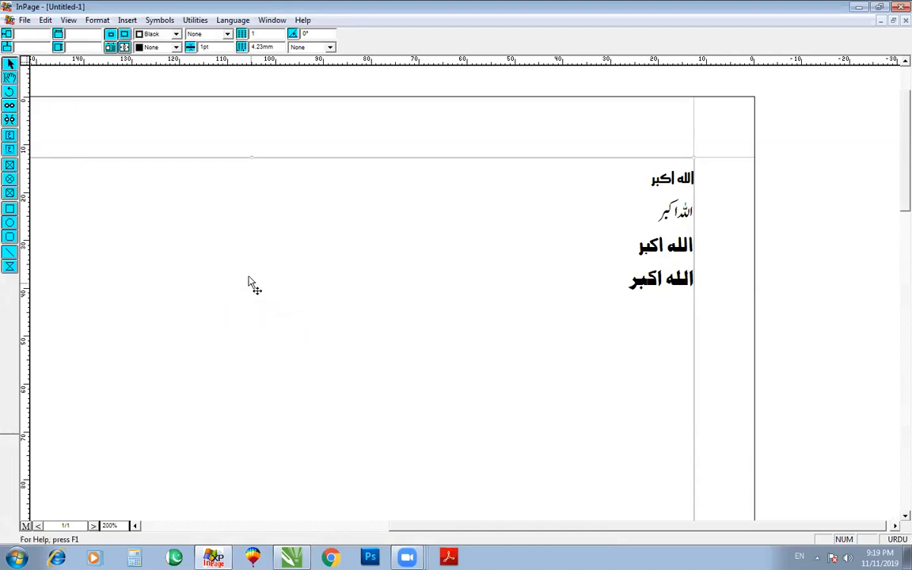
pyautogui.click(292, 558)
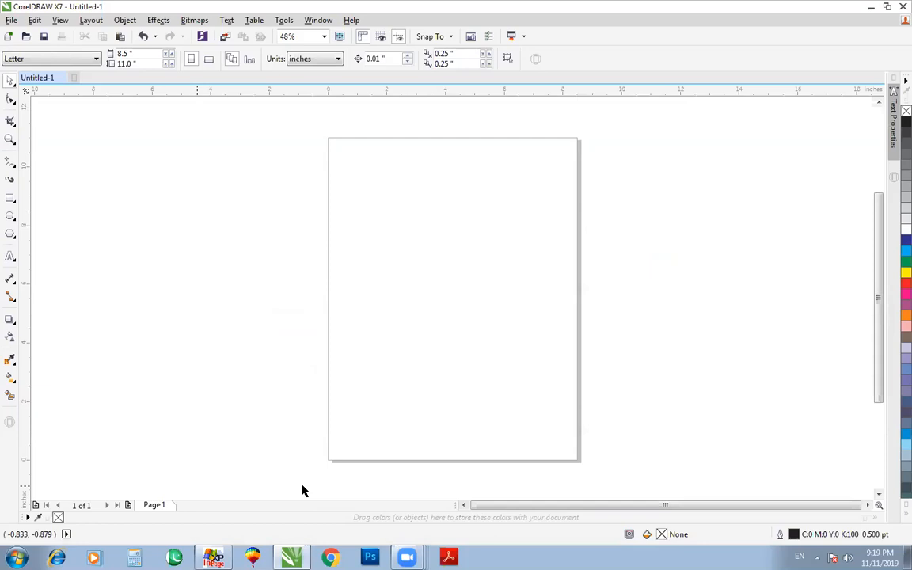
pyautogui.hotkey('ctrl', 'v')
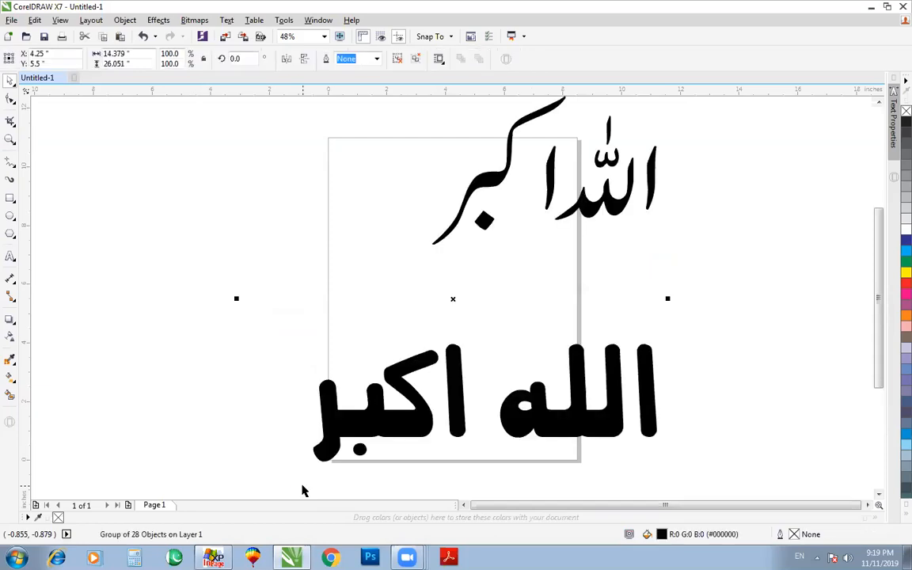
# Replace the pasted text group with a fresh paste from the clipboard and scale it to 5 percent
pyautogui.press('Delete')
pyautogui.rightClick(312, 331)
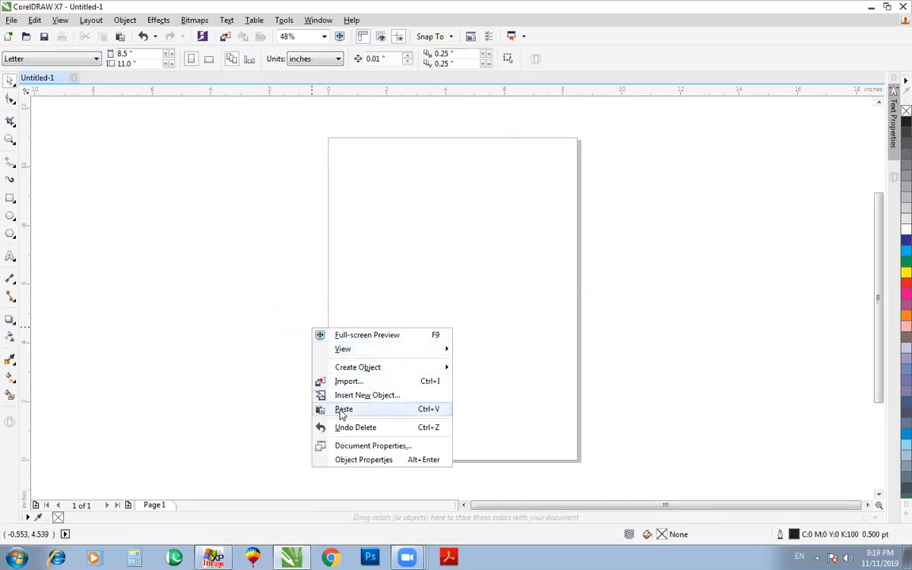
pyautogui.click(344, 410)
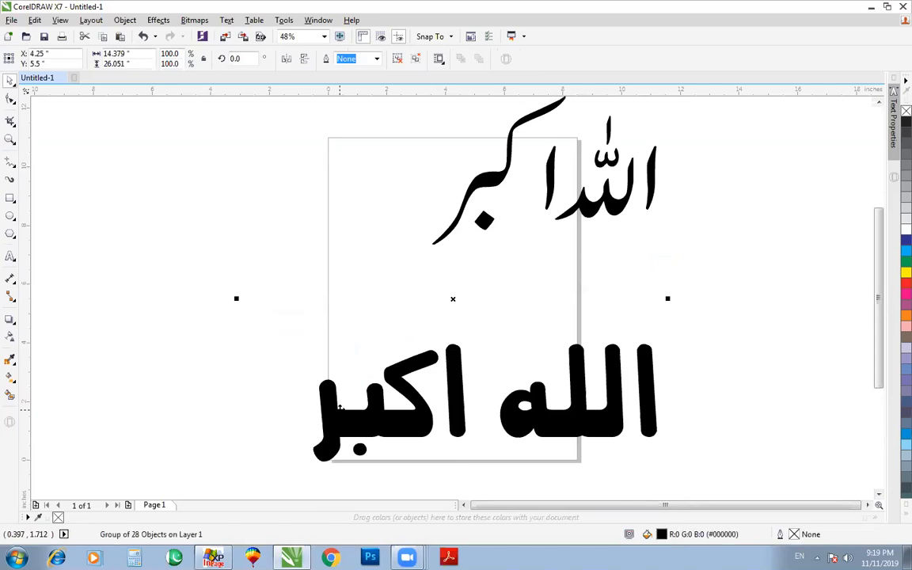
pyautogui.doubleClick(182, 53)
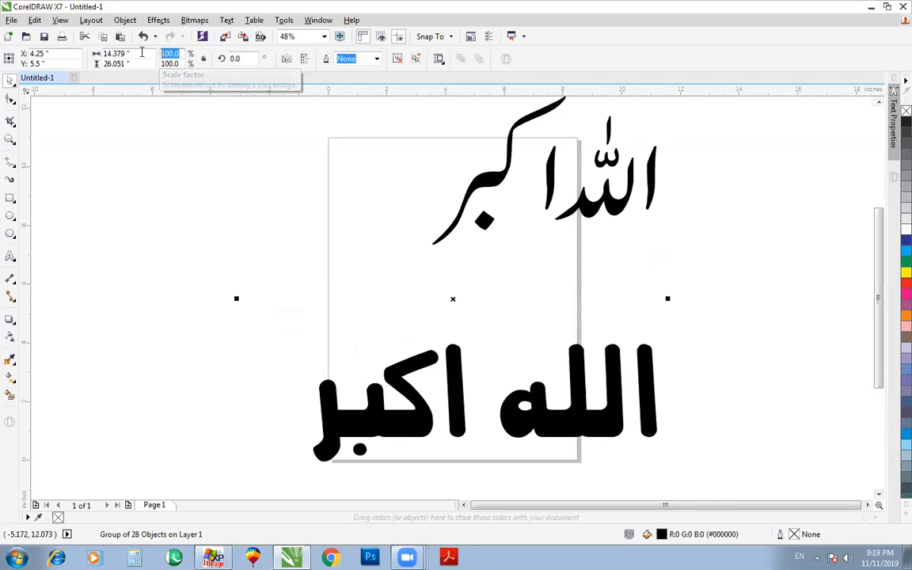
pyautogui.write('5')
pyautogui.press('Tab')
pyautogui.write('5')
pyautogui.press('Return')
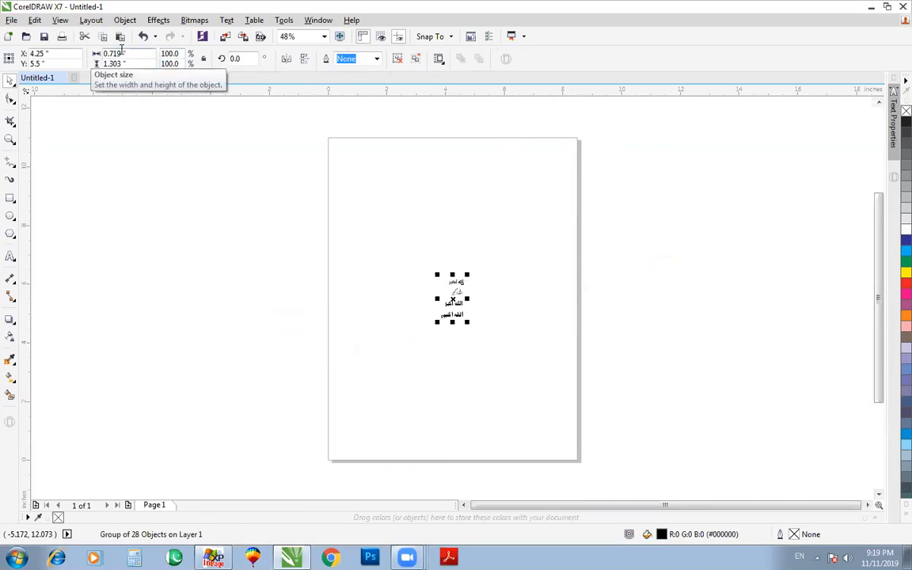
# Scale the text group to 10 percent instead of 5 percent and delete it from the page
pyautogui.hotkey('ctrl', 'z')
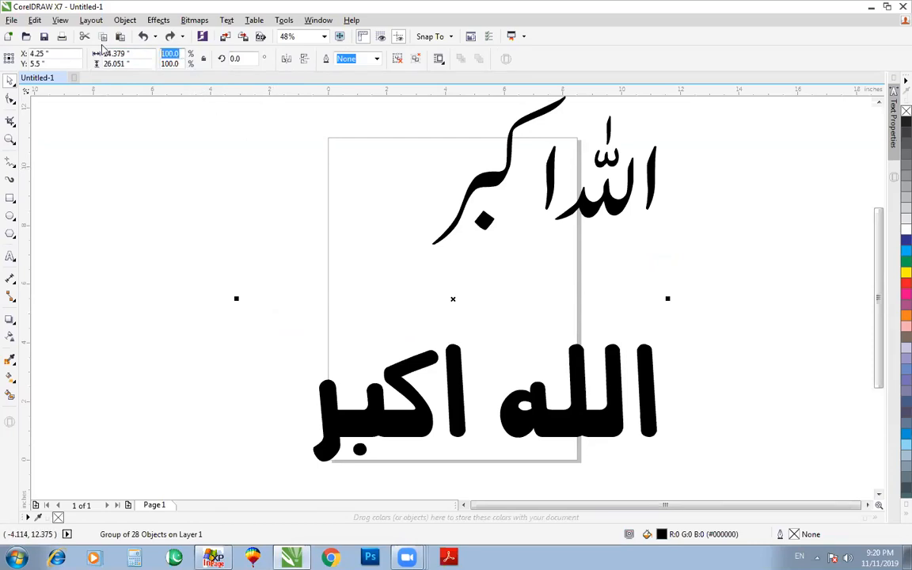
pyautogui.write('10')
pyautogui.press('Return')
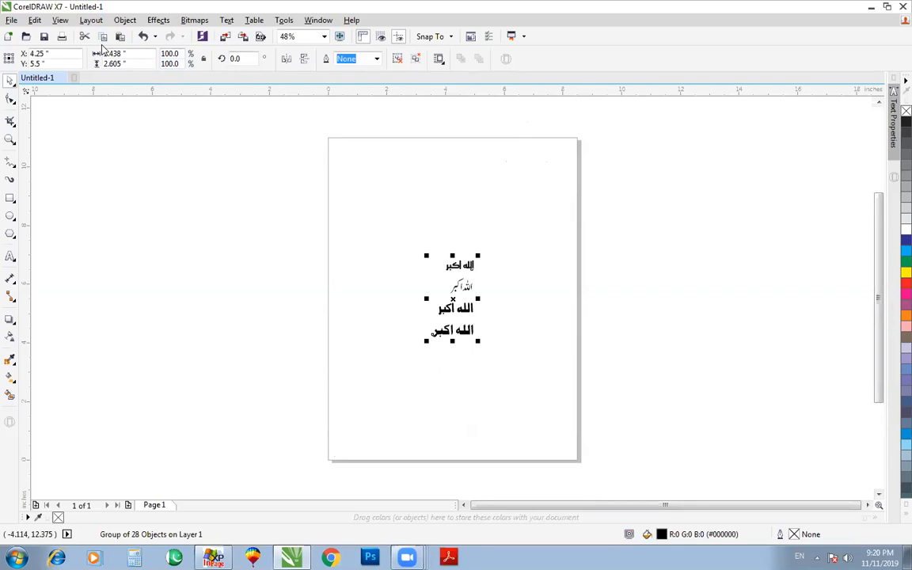
pyautogui.press('Delete')
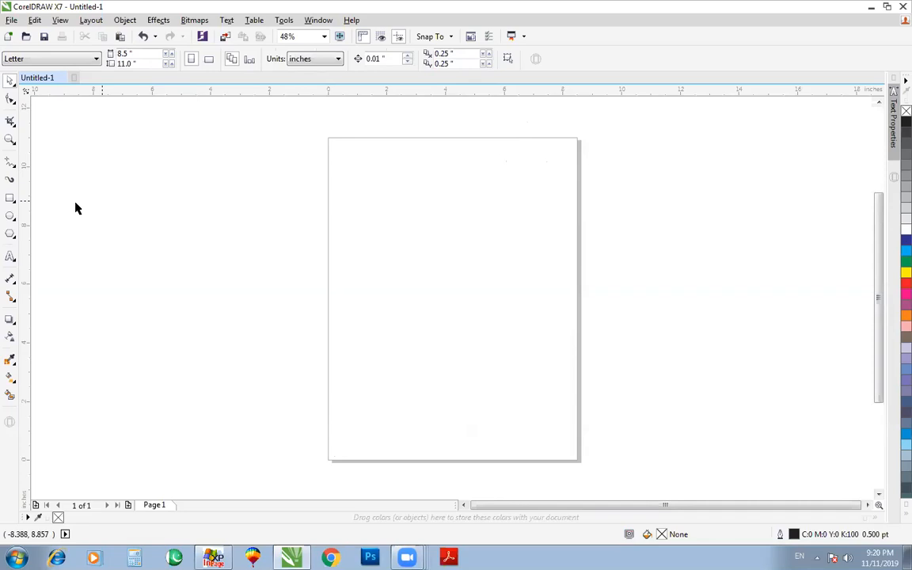
# Draw a rectangle about 6 by 3.7 inches and centre it on the page
pyautogui.click(11, 198)
pyautogui.moveTo(363, 226); pyautogui.dragTo(539, 335)
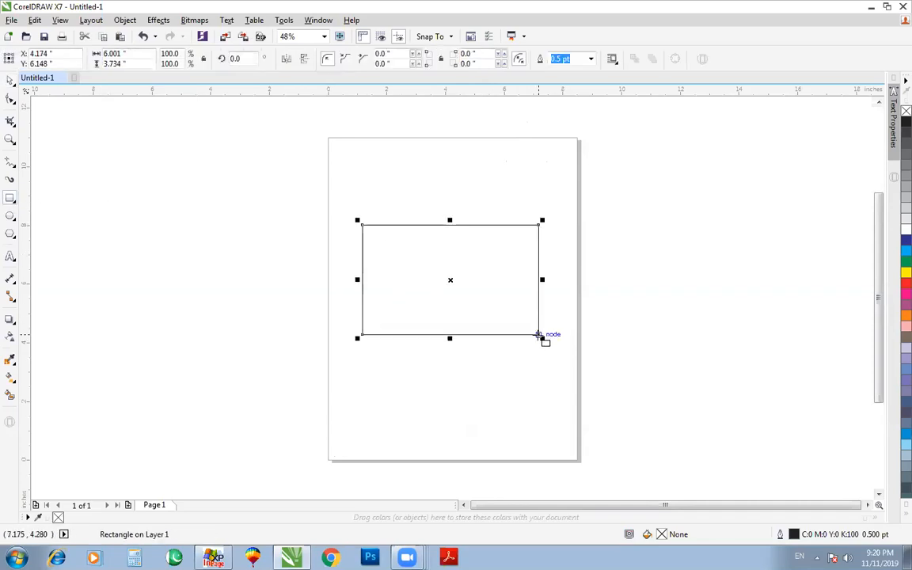
pyautogui.press('p')
# Set the rectangle's size to 3.5 inches wide by 2.1 inches high
pyautogui.click(140, 54)
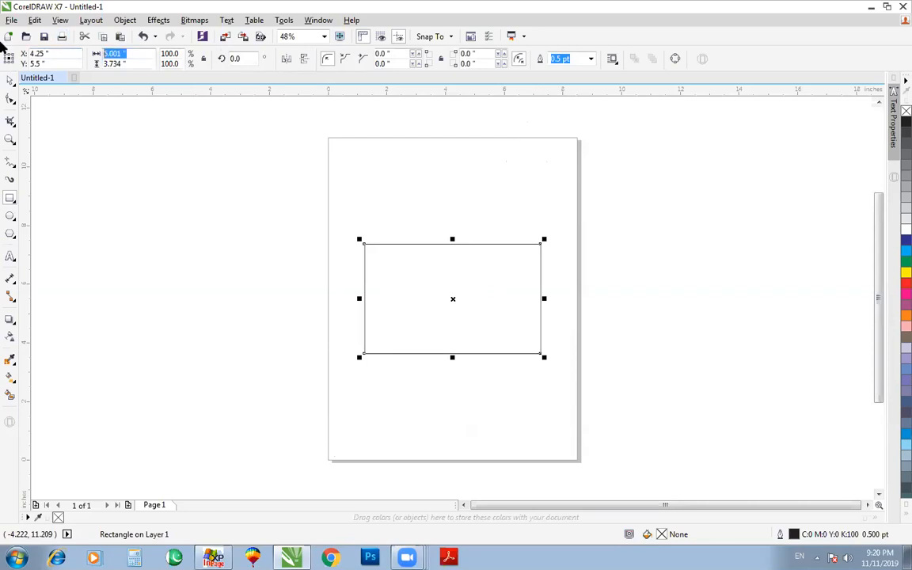
pyautogui.write('3.5')
pyautogui.press('Tab')
pyautogui.write('2.1')
pyautogui.press('Return')
pyautogui.hotkey('shift', 'F2')
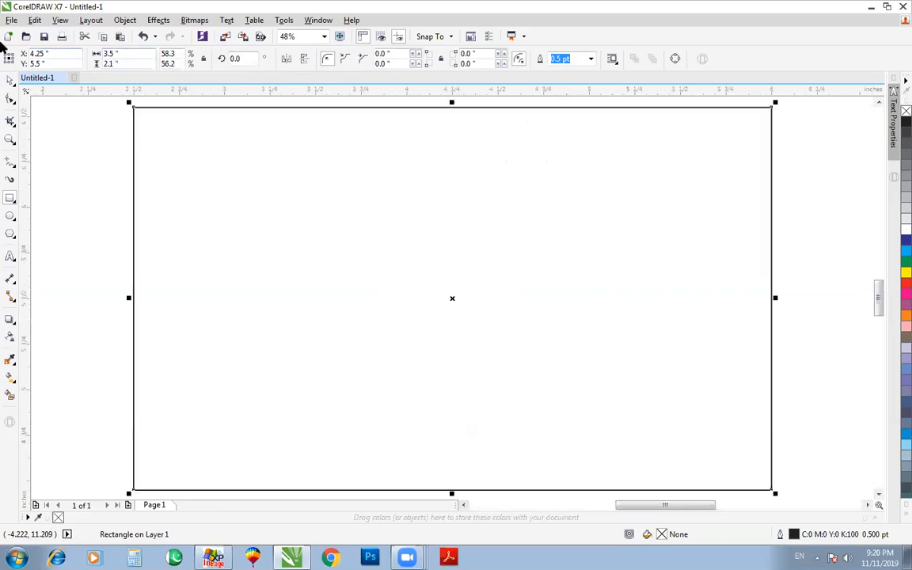
# Try a centred duplicate of the rectangle sized 3.25 by 2.1 inches and undo it
pyautogui.click(130, 54)
pyautogui.write('3.25')
pyautogui.press('Tab')
pyautogui.write('1.')
pyautogui.press('BackSpace')
pyautogui.press('BackSpace')
pyautogui.write('2.1')
pyautogui.press('Return')
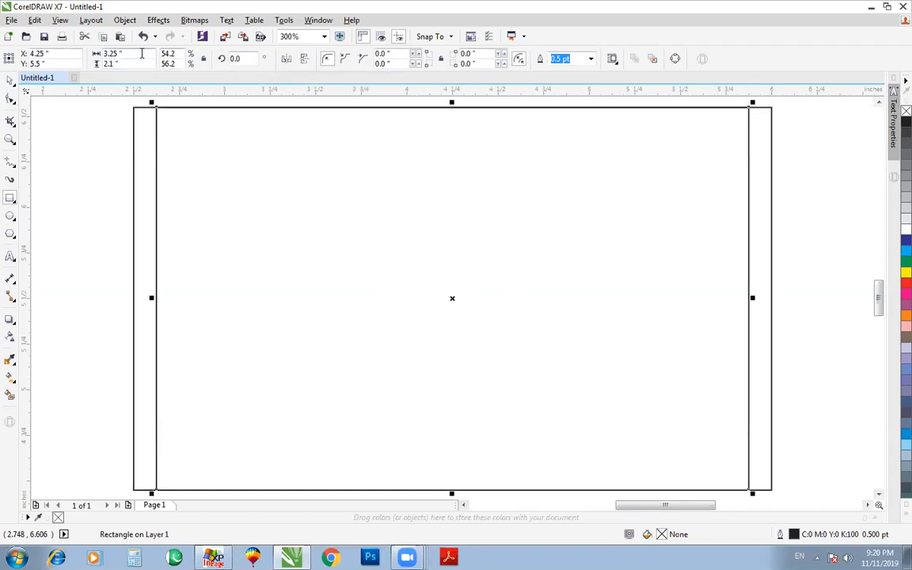
pyautogui.hotkey('ctrl', 'z')
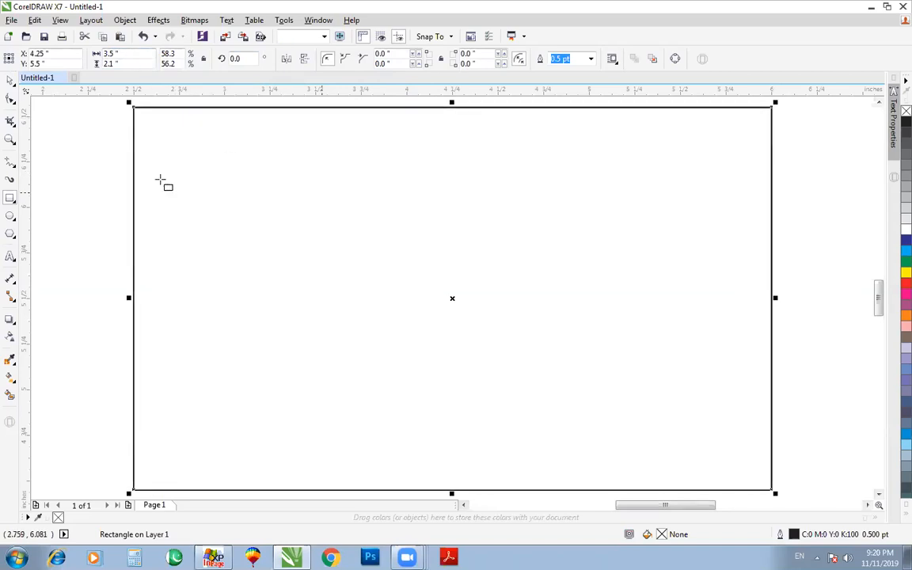
# Make a centred duplicate of the rectangle sized 3.25 by 1.85 inches as the inner margin
pyautogui.doubleClick(119, 53)
pyautogui.write('3.25')
pyautogui.press('Tab')
pyautogui.write('1.85')
pyautogui.press('Return')
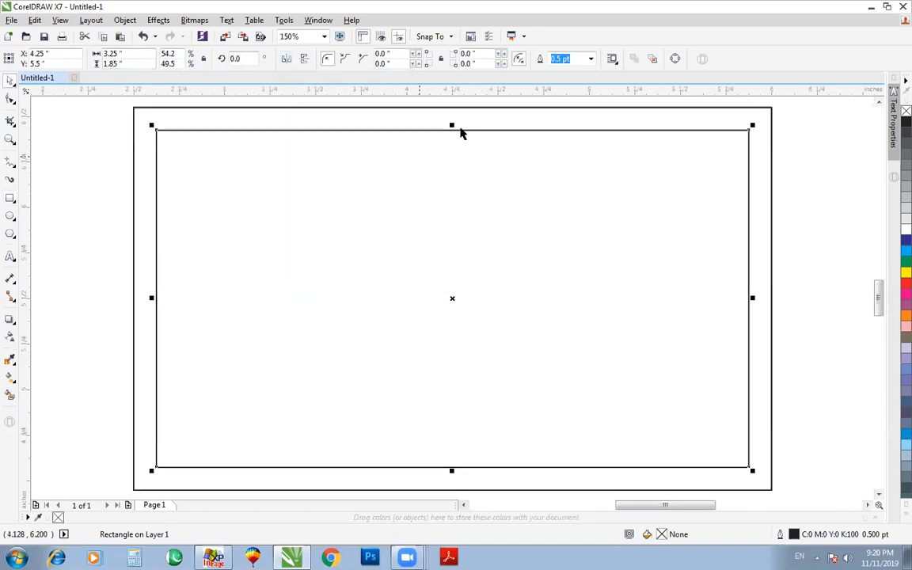
# Convert a copy of the outer rectangle to curves and try to lower its top edge
pyautogui.click(464, 107)
pyautogui.hotkey('ctrl', 'q')
pyautogui.press('F10')
pyautogui.moveTo(97, 159); pyautogui.dragTo(799, 100)
pyautogui.moveTo(773, 135); pyautogui.dragTo(770, 222)
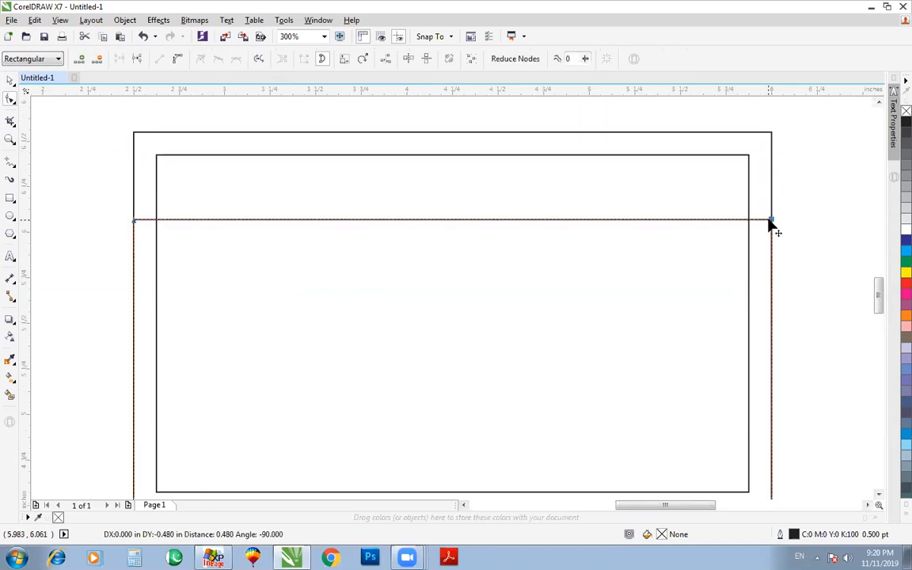
pyautogui.press('Escape')
# Reshape the converted copy into a band about 0.63 inches high along the card's top, with its lower edge bent into a wave
pyautogui.scroll(-1, 232, 428)
pyautogui.moveTo(116, 415); pyautogui.dragTo(498, 335)
pyautogui.press('F2')
pyautogui.moveTo(134, 236); pyautogui.dragTo(609, 423)
pyautogui.click(379, 307)
pyautogui.click(177, 58)
pyautogui.moveTo(305, 309); pyautogui.dragTo(279, 265)
pyautogui.press('space')
# Create a vertically mirrored copy of the wavy band and align it with the outer rectangle's bottom edge
pyautogui.click(724, 283)
pyautogui.scroll(-2, 725, 283)
pyautogui.press('F2')
pyautogui.moveTo(357, 180); pyautogui.dragTo(814, 423)
pyautogui.click(588, 287)
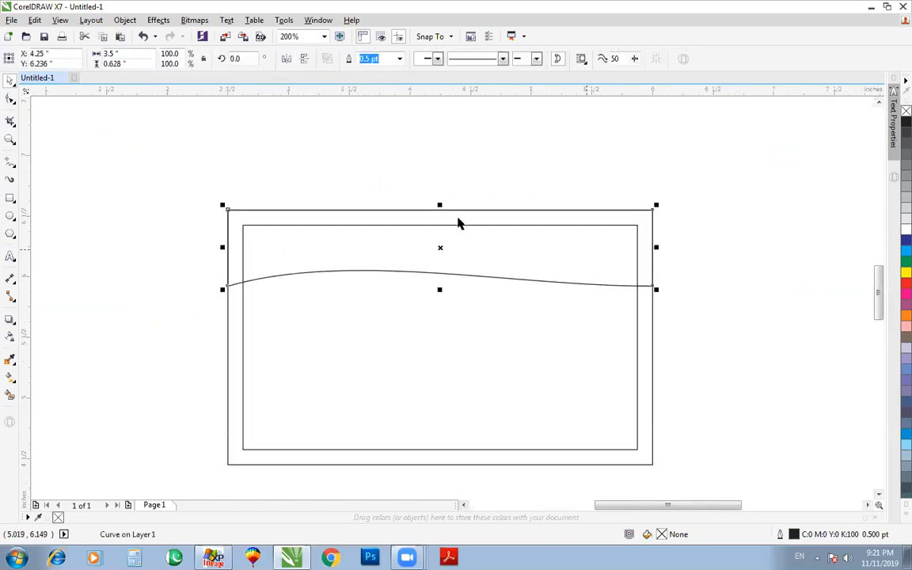
pyautogui.moveTo(440, 205); pyautogui.dragTo(433, 336)
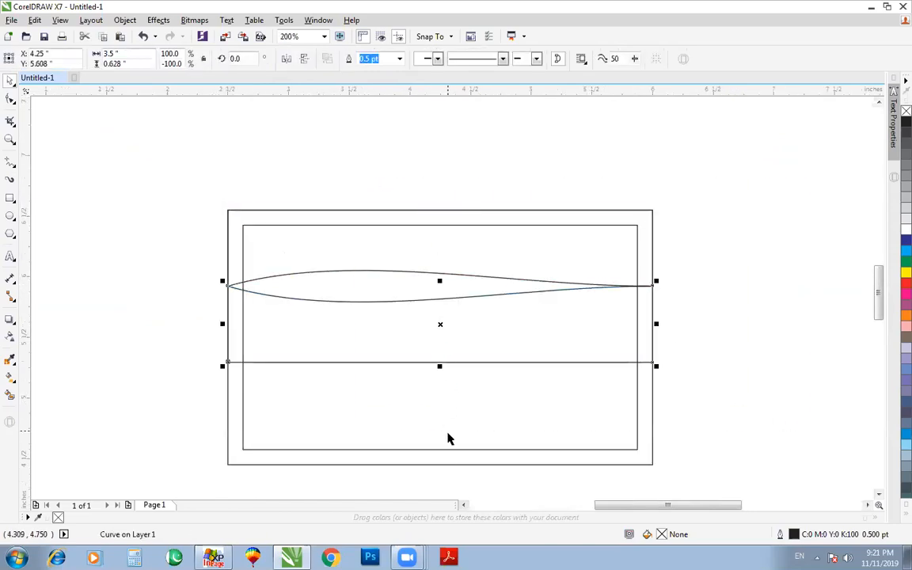
pyautogui.click(448, 467)
pyautogui.keyDown('shift'); pyautogui.click(447, 467); pyautogui.keyUp('shift')
pyautogui.click(722, 342)
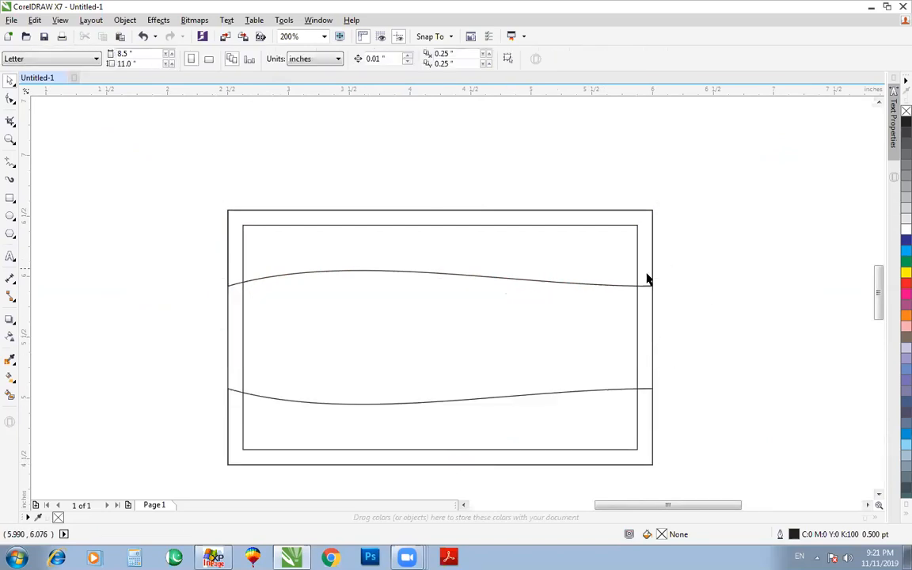
# Delete the upper wavy band and bend the lower band's curved edge slightly further down
pyautogui.click(648, 285)
pyautogui.press('Delete')
pyautogui.moveTo(735, 359); pyautogui.dragTo(301, 438)
pyautogui.click(408, 402)
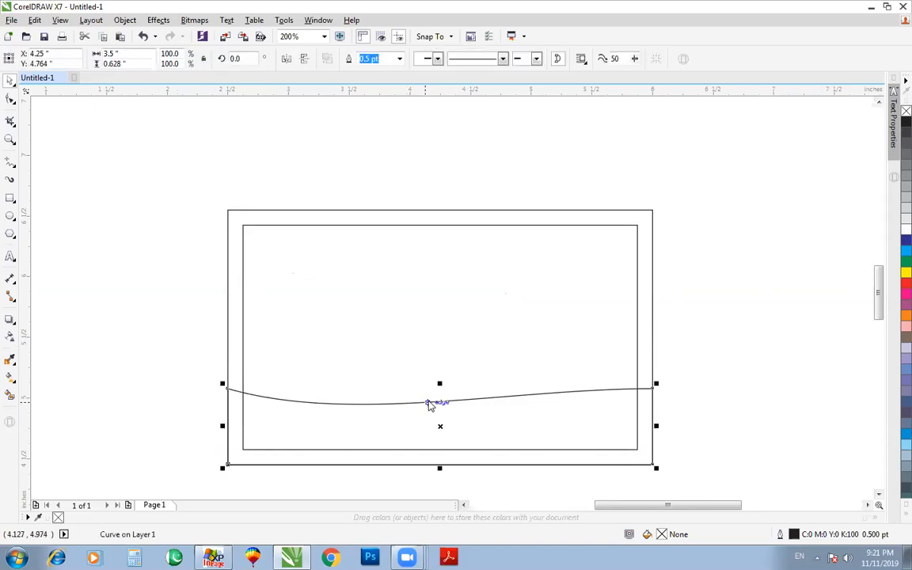
pyautogui.press('F10')
pyautogui.moveTo(414, 402)
pyautogui.mouseDown()
pyautogui.moveTo(414, 421)
pyautogui.moveTo(414, 411)
pyautogui.mouseUp()
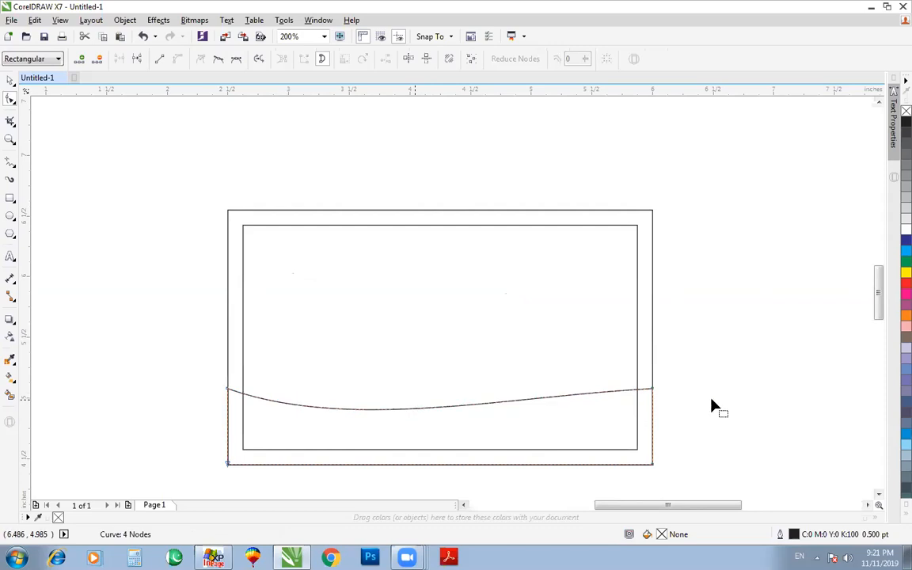
# Fill the lower wavy band with green (C100 M0 Y100 K0) and remove its outline
pyautogui.press('space')
pyautogui.click(907, 262)
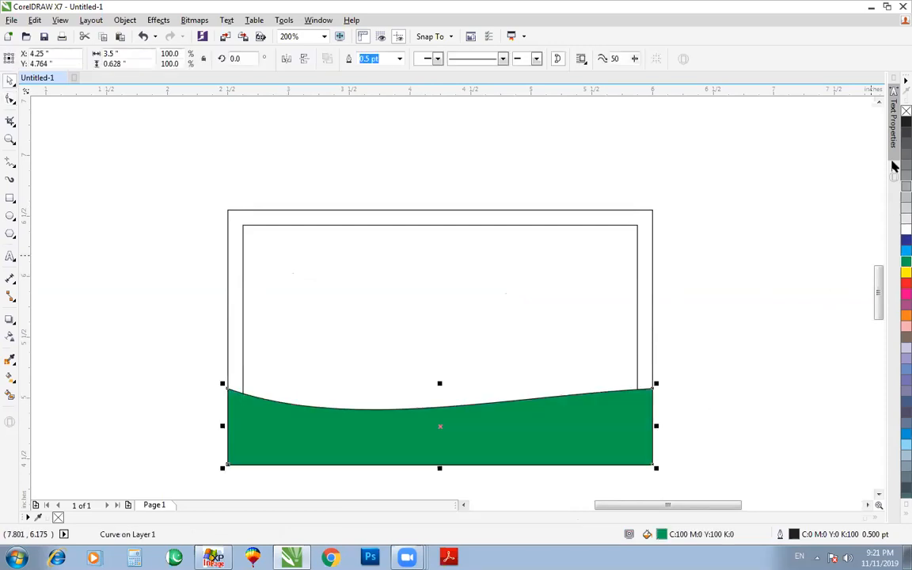
pyautogui.click(725, 246)
pyautogui.scroll(-1, 726, 250)
pyautogui.scroll(2, 647, 290)
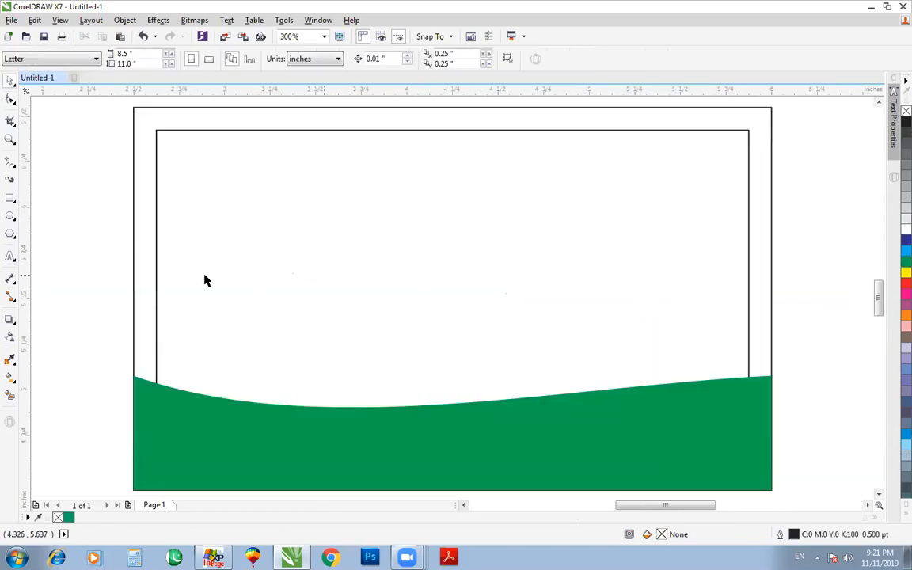
# Bring the inner margin rectangle in front of the green band
pyautogui.click(156, 279)
pyautogui.hotkey('shift', 'pageup')
pyautogui.scroll(-1, 158, 279)
pyautogui.press('F4')
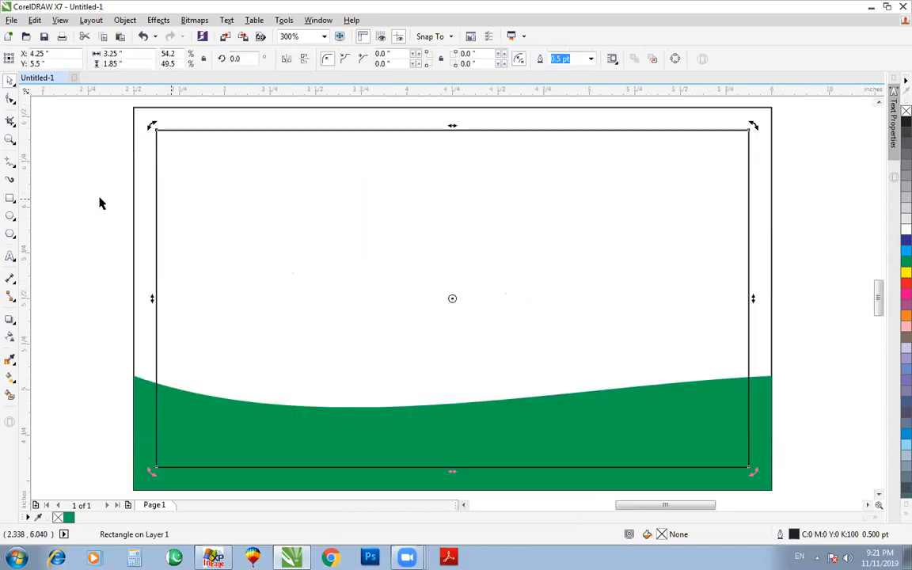
# Add the artistic text "PRINT MEDIA OKARA" beside the card's left edge
pyautogui.click(99, 203)
pyautogui.press('F8')
pyautogui.click(76, 230)
pyautogui.write('P')
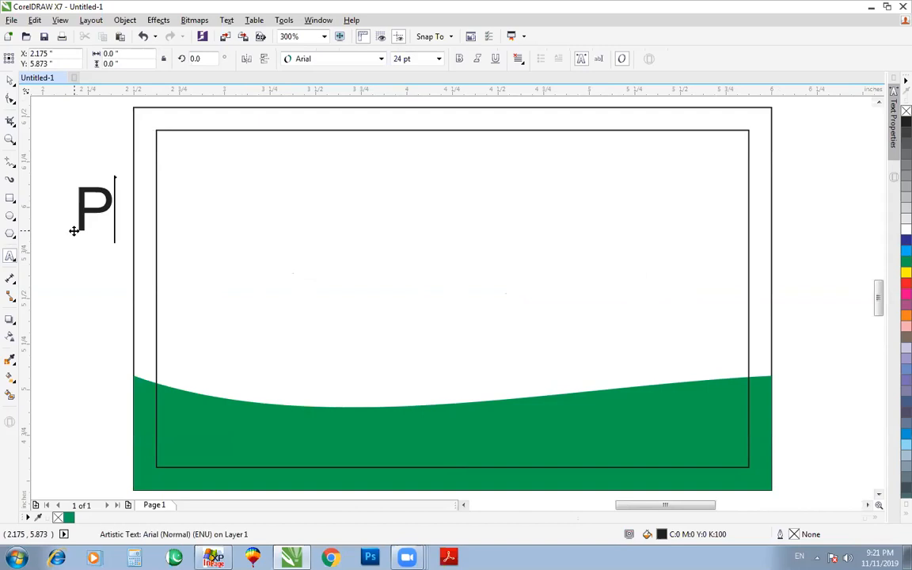
pyautogui.write('RINT MEDI A')
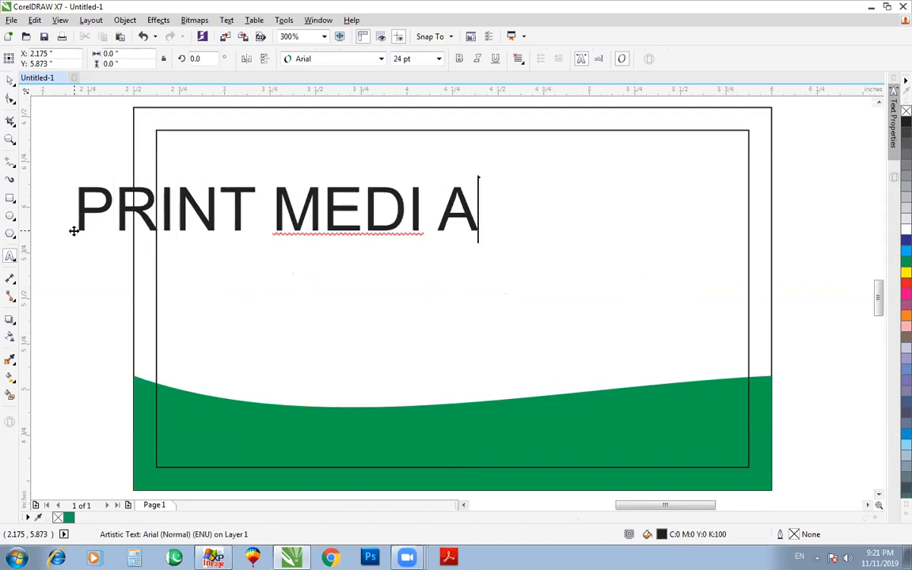
pyautogui.press('BackSpace')
pyautogui.press('BackSpace')
pyautogui.write('A OKARA')
pyautogui.hotkey('ctrl', 'space')
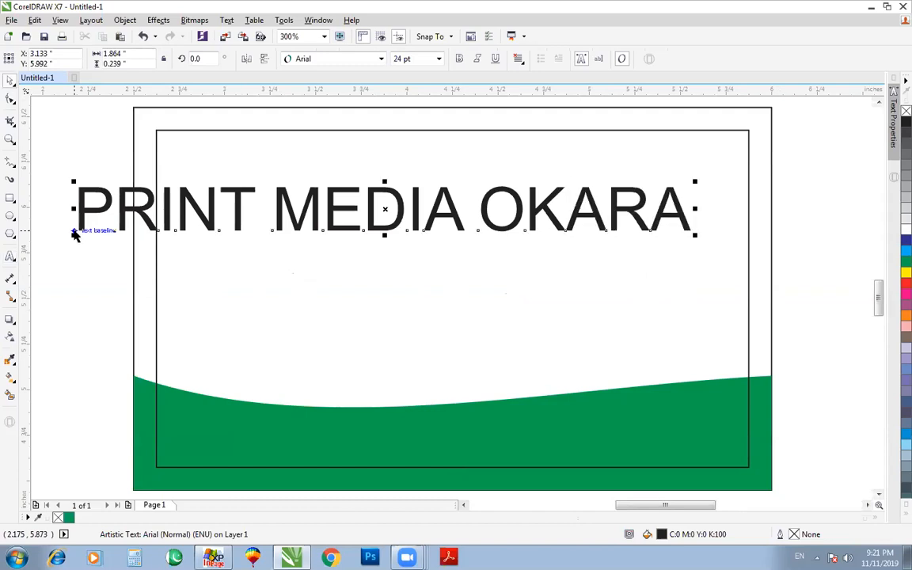
# Move the heading into the upper part of the card and shrink it to about 12.5 pt
pyautogui.scroll(-1, 74, 234)
pyautogui.moveTo(230, 228); pyautogui.dragTo(280, 212)
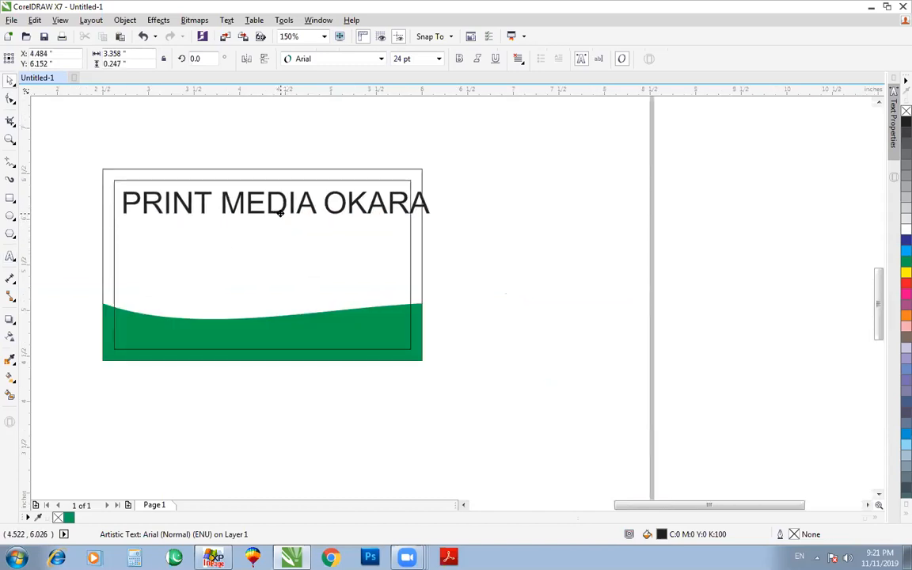
pyautogui.moveTo(438, 226); pyautogui.dragTo(288, 247)
# Set the heading's font to Adobe Heiti Std R after trying Admiration Pains
pyautogui.moveTo(82, 146); pyautogui.dragTo(471, 291)
pyautogui.click(332, 62)
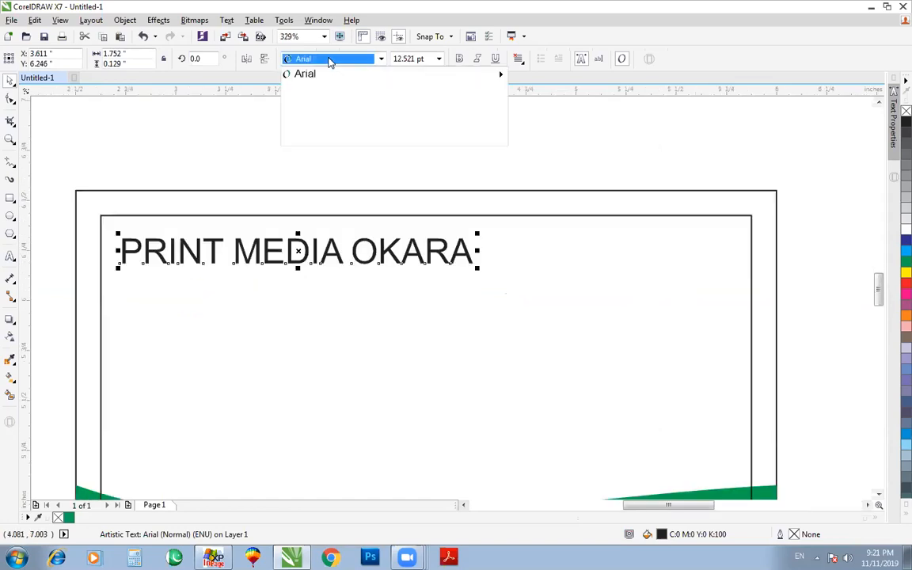
pyautogui.click(328, 123)
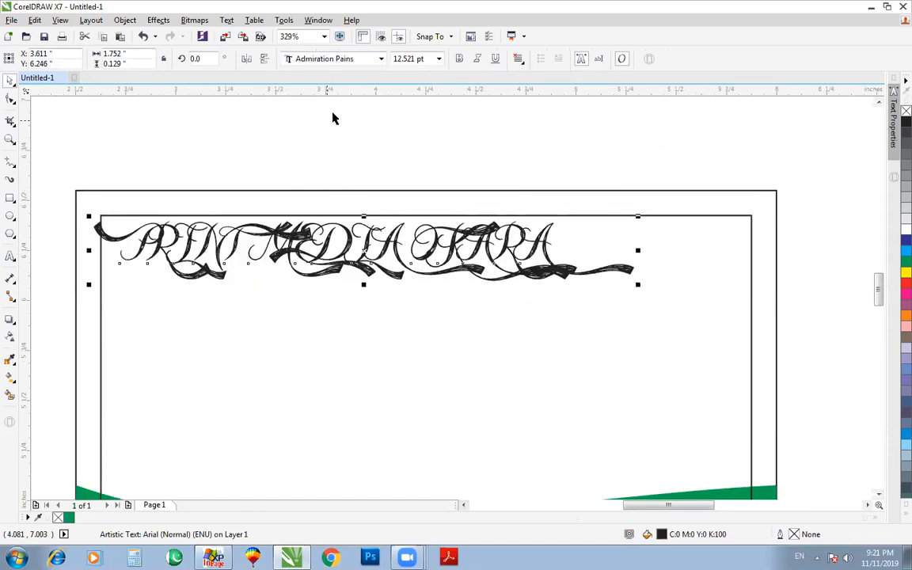
pyautogui.click(328, 58)
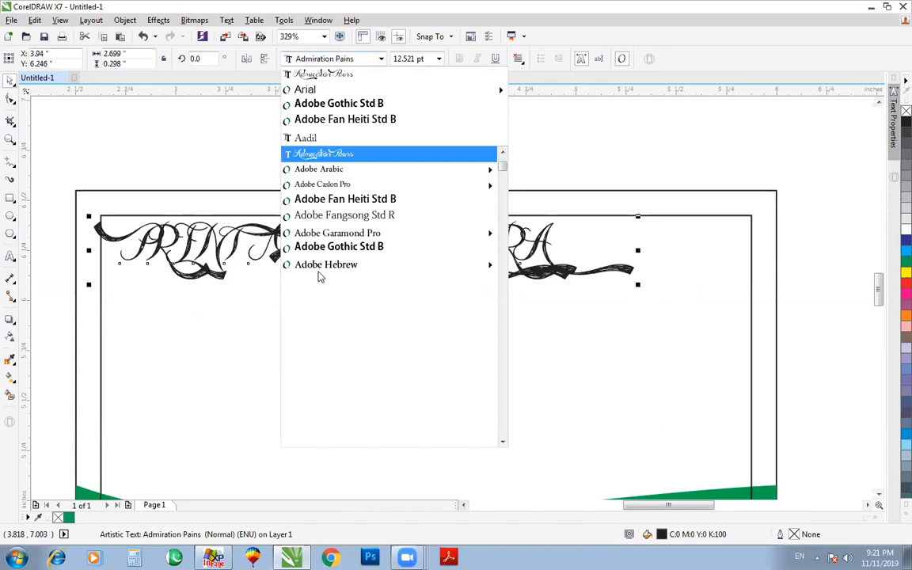
pyautogui.click(319, 282)
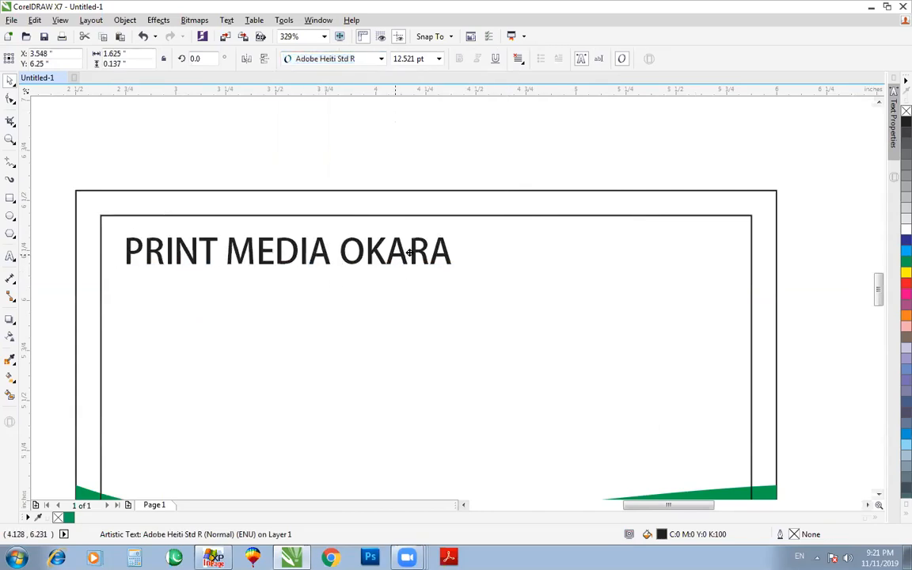
# Enlarge the heading to about 12.6 pt and place it near the inner rectangle's upper-left corner
pyautogui.moveTo(450, 258)
pyautogui.mouseDown()
pyautogui.moveTo(464, 273)
pyautogui.moveTo(452, 273)
pyautogui.mouseUp()
pyautogui.scroll(-2, 452, 273)
pyautogui.scroll(2, 455, 284)
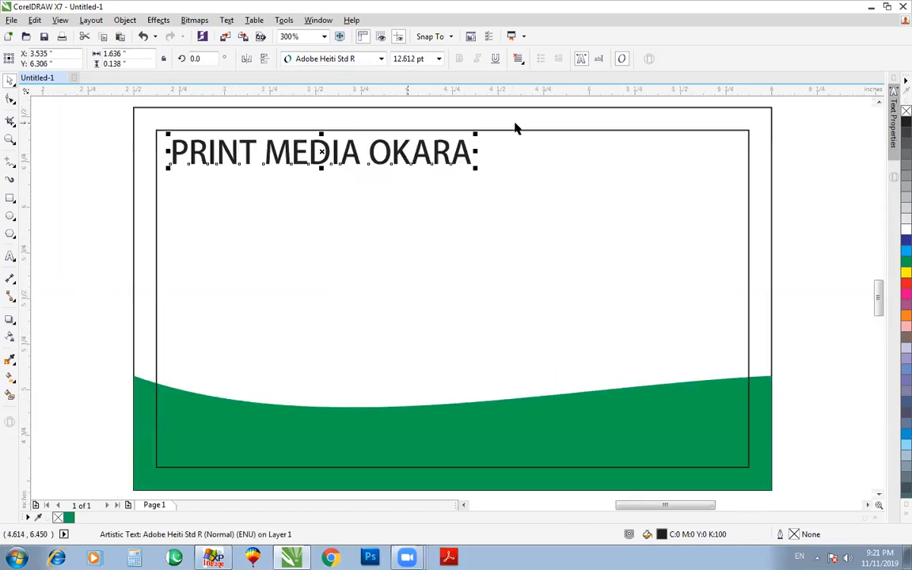
# Draw two concentric circles over the card's upper-right corner, the outer one about 0.95 inches wide
pyautogui.click(10, 216)
pyautogui.moveTo(41, 216); pyautogui.dragTo(166, 341)
pyautogui.moveTo(104, 279); pyautogui.dragTo(722, 160)
pyautogui.moveTo(788, 227); pyautogui.dragTo(822, 203)
pyautogui.scroll(-1, 823, 203)
pyautogui.press('Escape')
pyautogui.scroll(1, 766, 157)
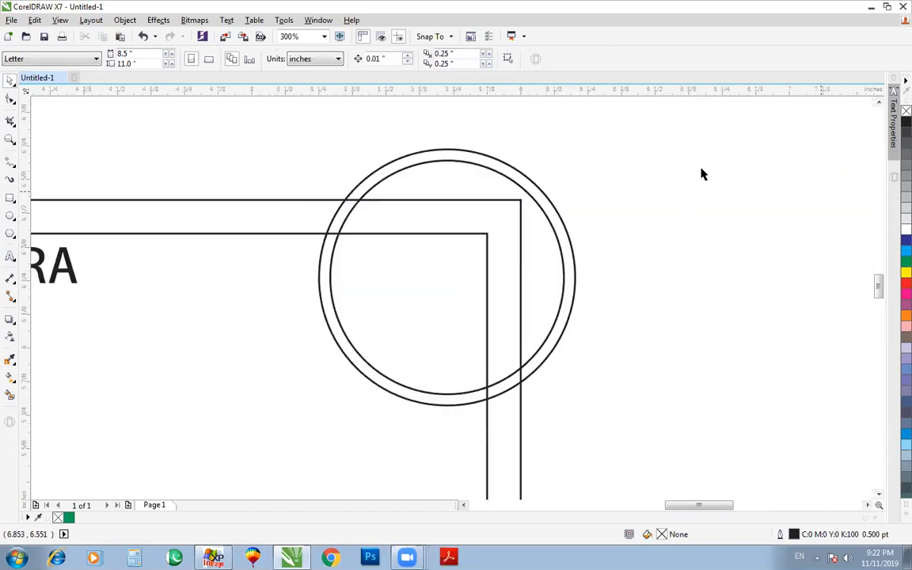
# Fill the outer circle with cyan and remove its outline
pyautogui.click(511, 163)
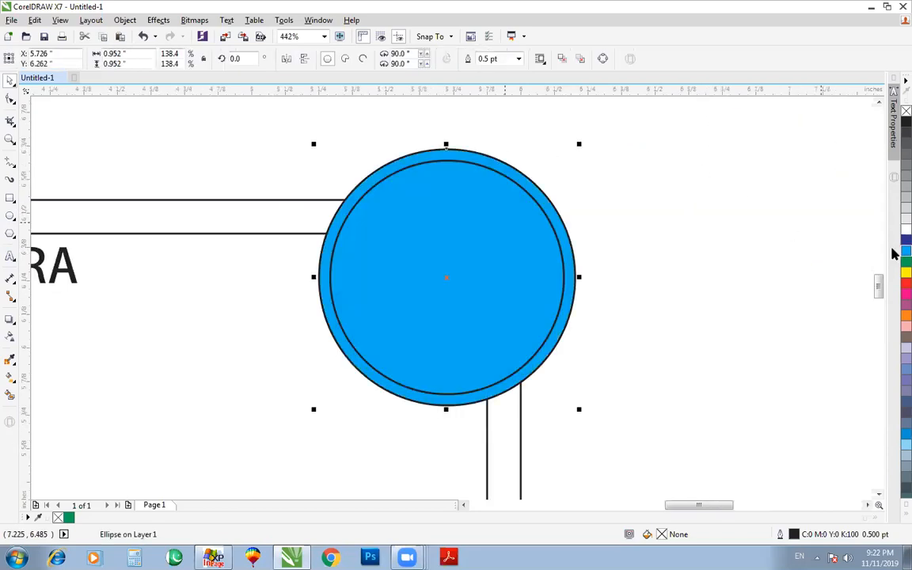
pyautogui.click(906, 251)
pyautogui.rightClick(907, 111)
pyautogui.press('Escape')
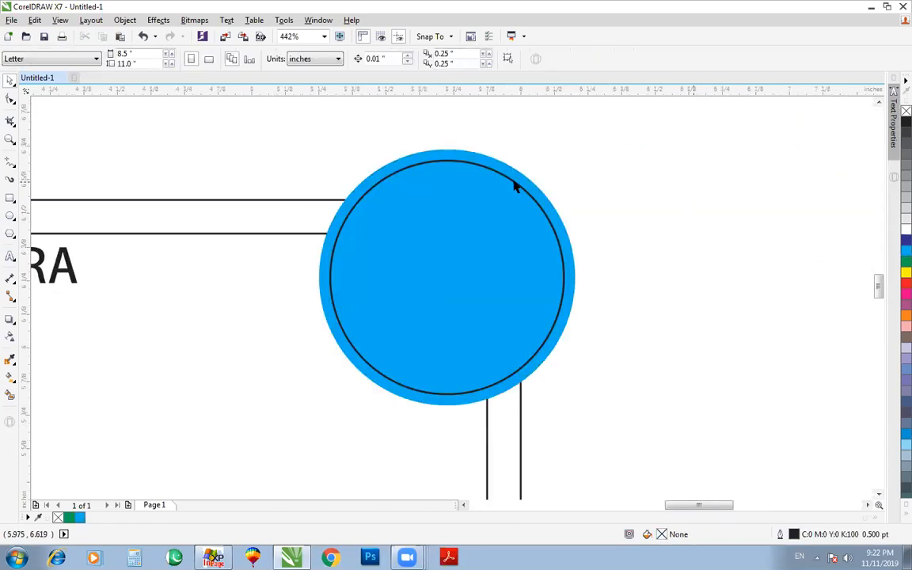
# Apply a vertical linear fountain fill to the inner circle, running from black at the top to cyan (C100) at the bottom
pyautogui.click(515, 185)
pyautogui.press('g')
pyautogui.moveTo(445, 183); pyautogui.dragTo(446, 389)
pyautogui.click(468, 389)
pyautogui.click(506, 417)
pyautogui.click(906, 249)
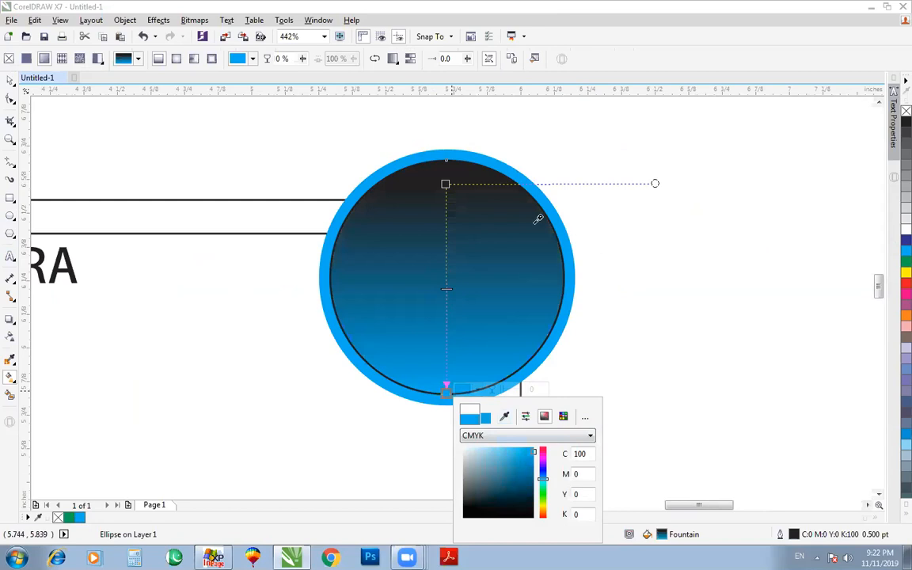
# Change the top colour of the inner circle's fountain fill from black to the palette's dark blue
pyautogui.click(445, 183)
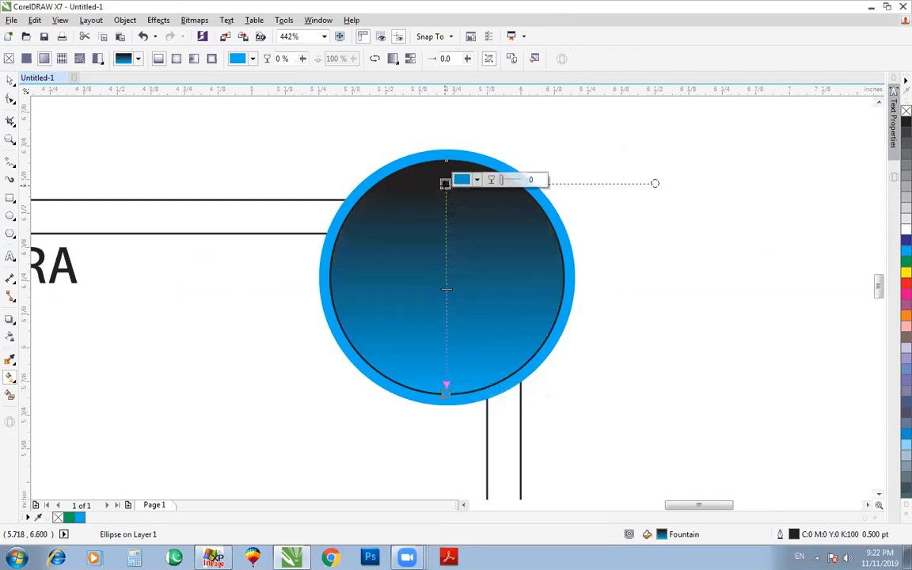
pyautogui.click(477, 180)
pyautogui.click(504, 206)
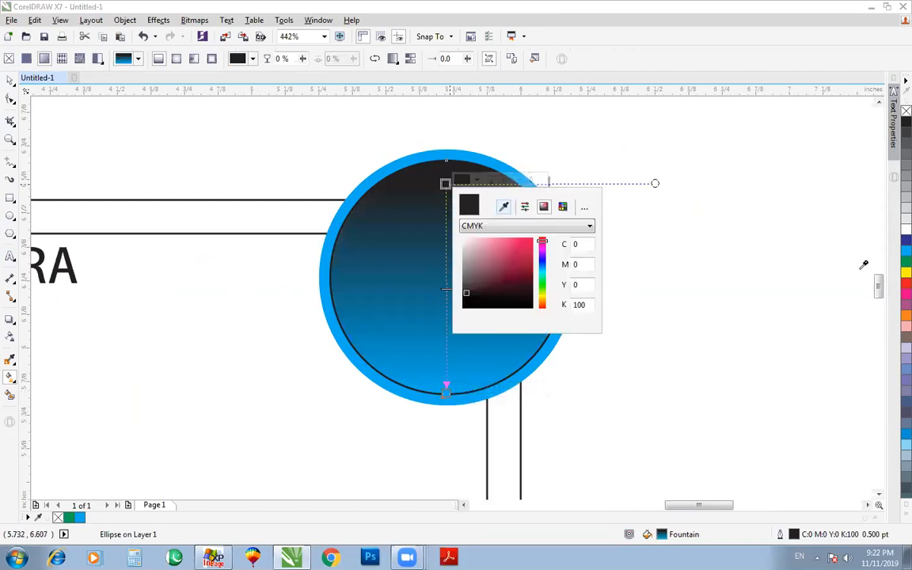
pyautogui.click(905, 239)
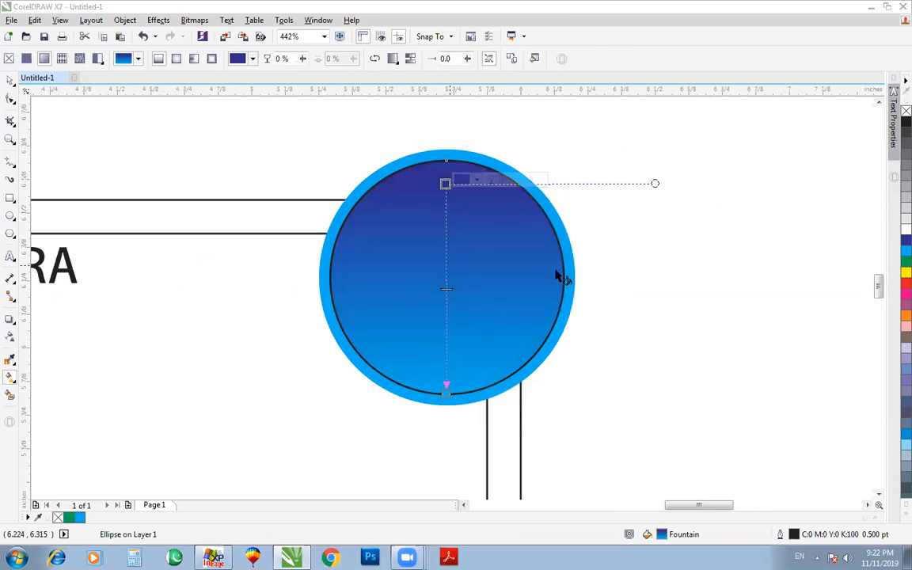
pyautogui.press('space')
pyautogui.click(540, 275)
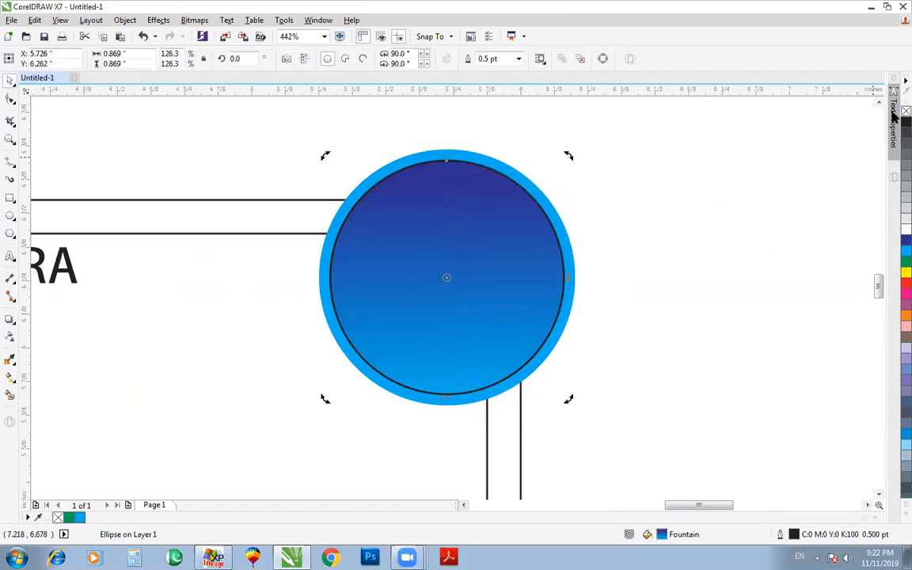
# Remove the inner circle's outline and group the two circles at the card's upper-right corner
pyautogui.click(704, 203)
pyautogui.press('F4')
pyautogui.moveTo(819, 104); pyautogui.dragTo(546, 315)
pyautogui.click(815, 189)
pyautogui.scroll(-2, 815, 182)
pyautogui.moveTo(823, 108); pyautogui.dragTo(644, 267)
# Try to PowerClip the circle group inside the card's outer rectangle and undo it
pyautogui.hotkey('alt', 'c')
pyautogui.press('w')
pyautogui.press('p')
pyautogui.click(676, 149)
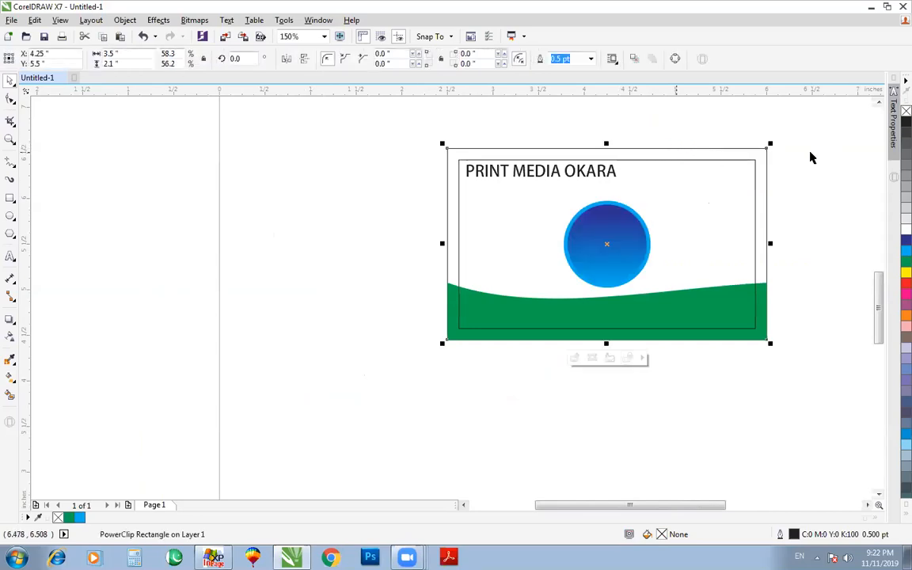
pyautogui.hotkey('ctrl', 'z')
pyautogui.click(417, 329)
pyautogui.scroll(2, 814, 153)
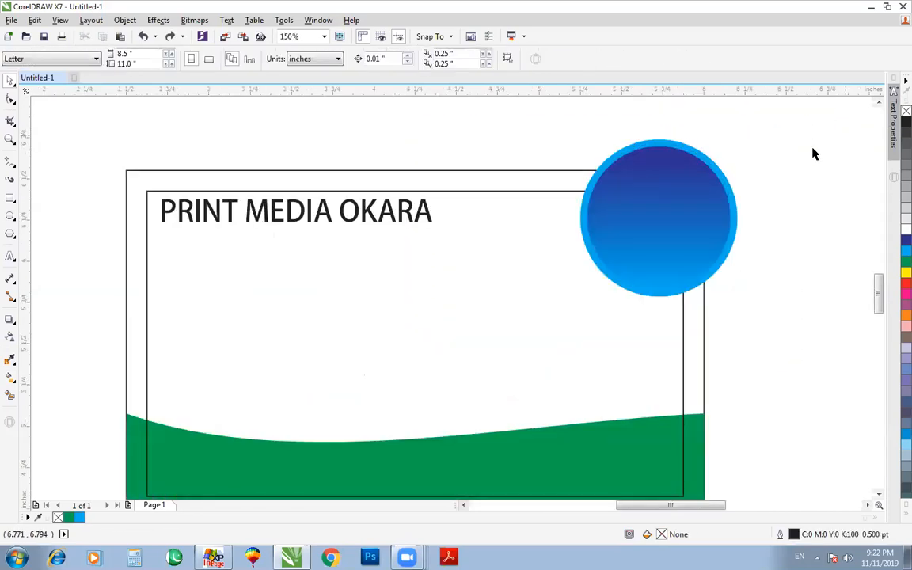
pyautogui.click(691, 190)
pyautogui.hotkey('alt', 'c')
pyautogui.press('w')
pyautogui.press('p')
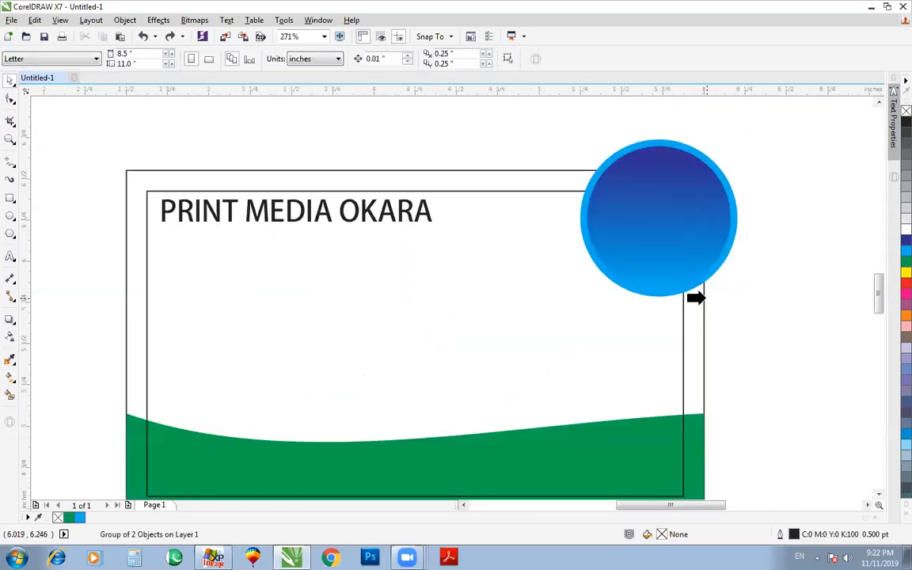
pyautogui.click(707, 303)
pyautogui.click(452, 301)
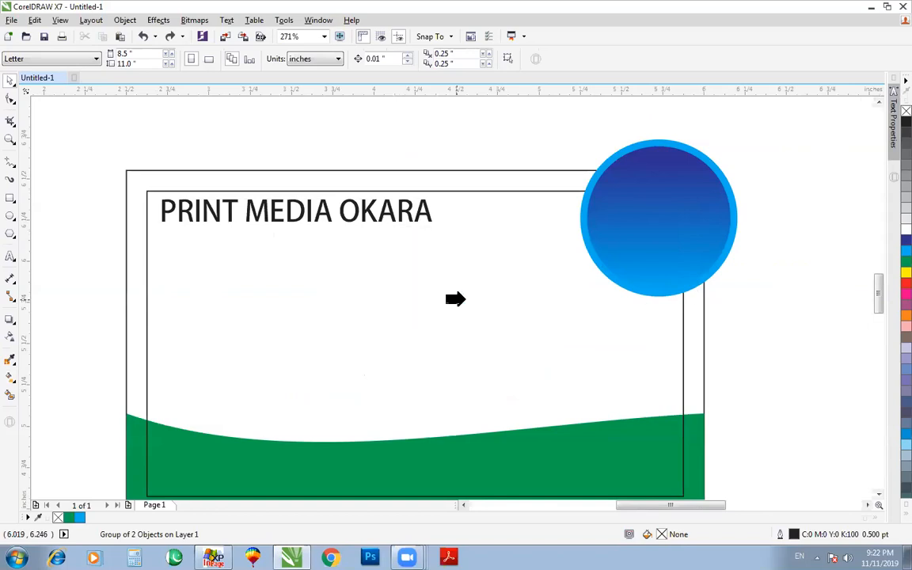
pyautogui.click(692, 303)
pyautogui.hotkey('ctrl', 'z')
# PowerClip the circle group inside the card's 3.5 by 2.1 inch outer rectangle
pyautogui.click(787, 243)
pyautogui.click(691, 168)
pyautogui.rightClick(659, 169)
pyautogui.click(691, 173)
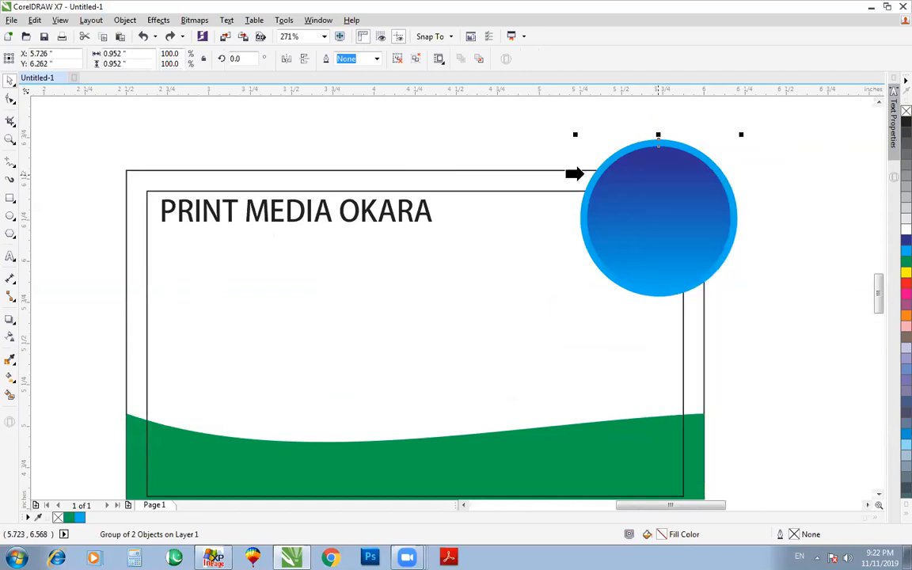
pyautogui.click(574, 169)
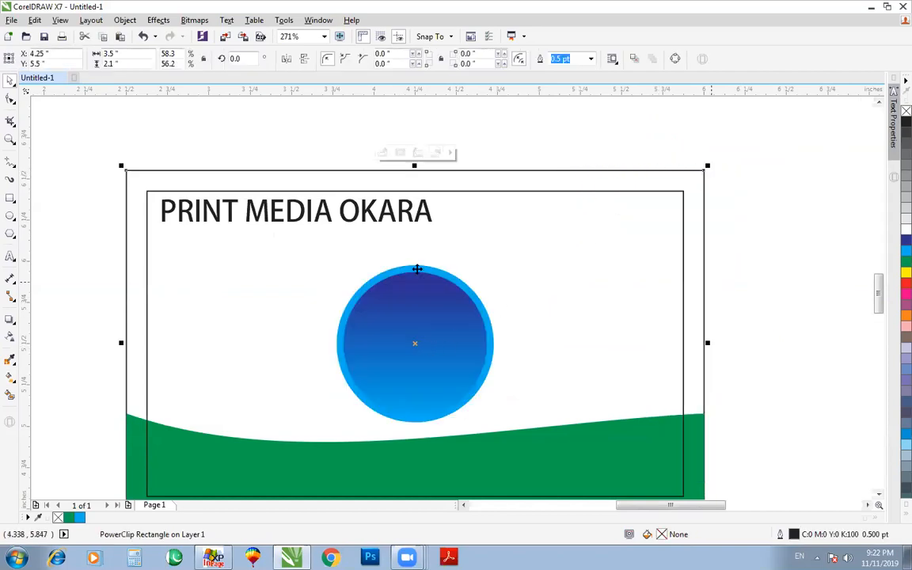
# Edit the PowerClip contents so the circles sit at the card's upper-right corner, cropped by its edges, and finish editing
pyautogui.click(383, 153)
pyautogui.moveTo(392, 306); pyautogui.dragTo(667, 200)
pyautogui.click(415, 153)
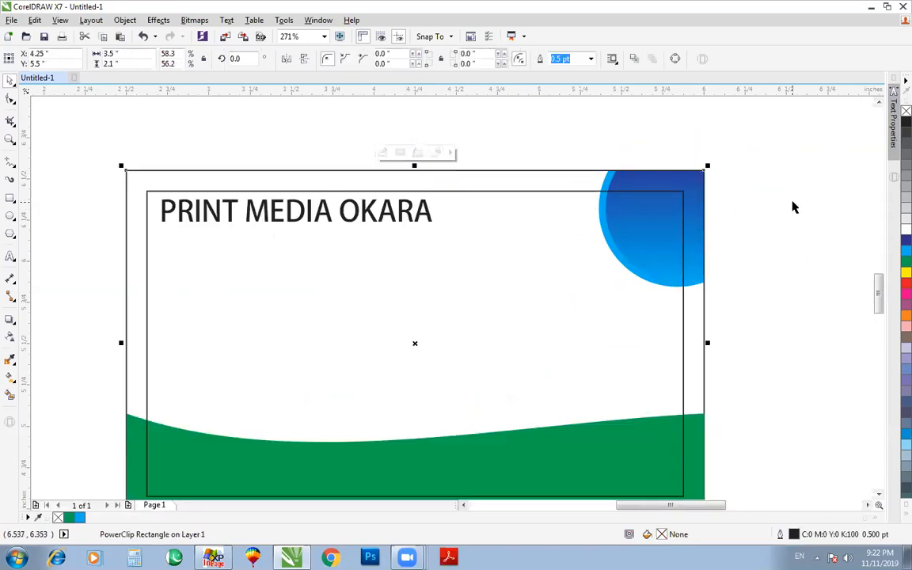
pyautogui.click(795, 207)
pyautogui.scroll(-2, 794, 208)
pyautogui.press('F4')
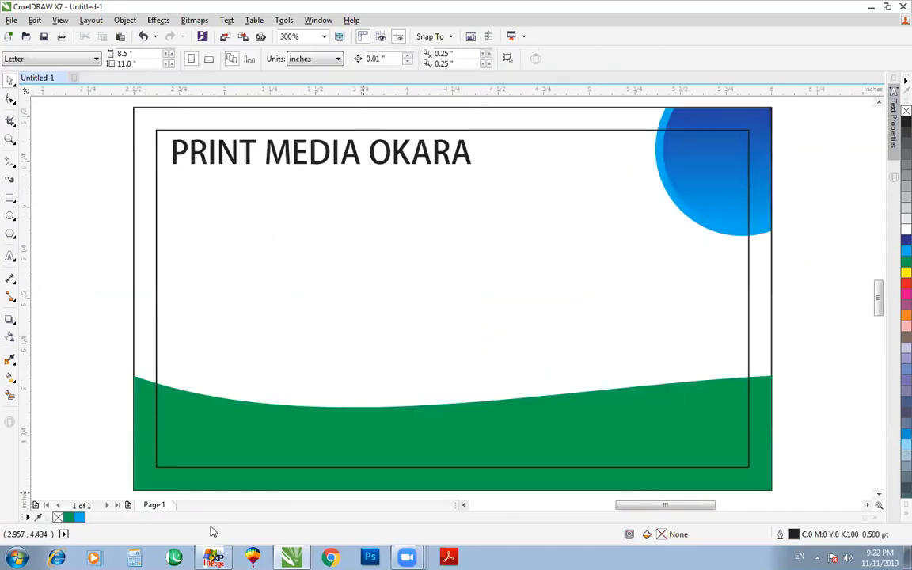
# Switch to InPage and delete the four lines of sample Urdu text from the text frame
pyautogui.click(213, 557)
pyautogui.click(13, 78)
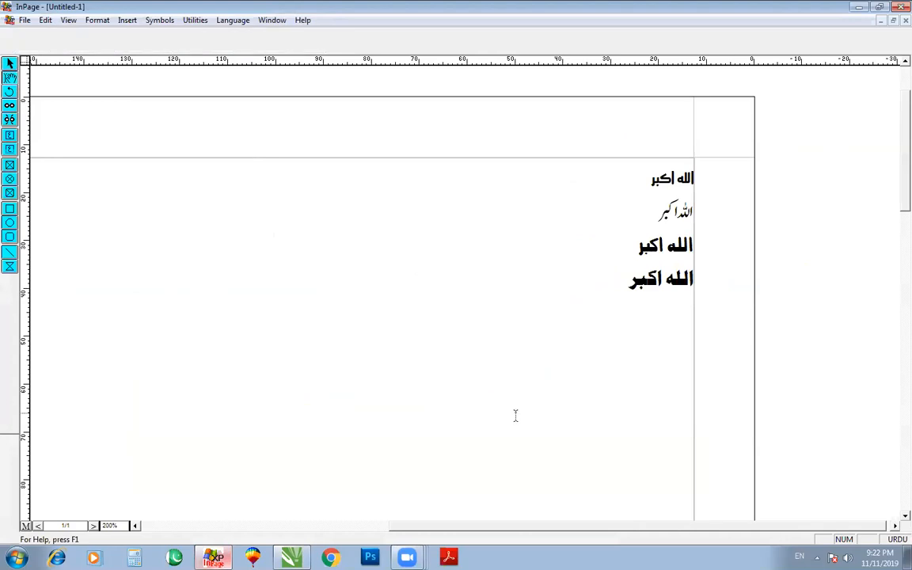
pyautogui.moveTo(515, 416); pyautogui.dragTo(876, 133)
pyautogui.press('Delete')
pyautogui.write('ال')
pyautogui.press('BackSpace')
pyautogui.press('BackSpace')
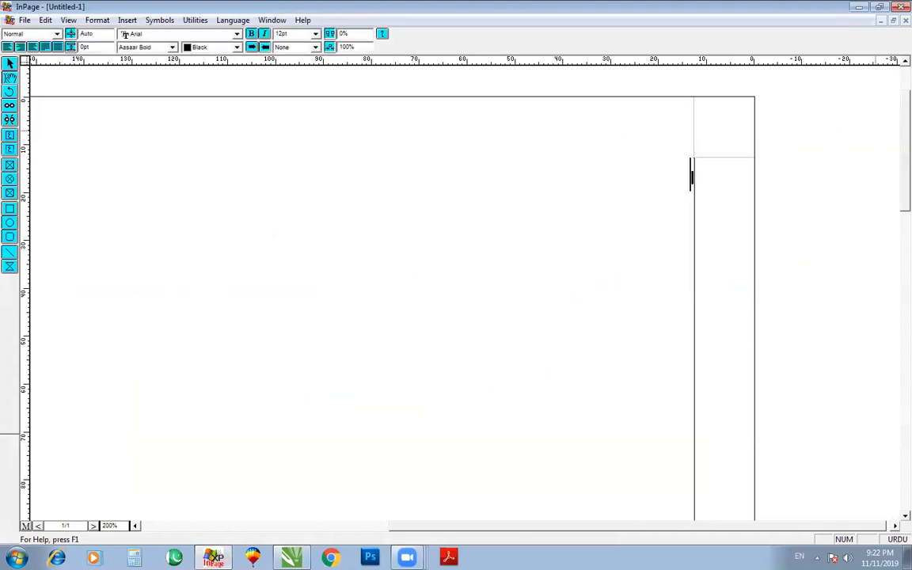
# Enter the business's Urdu street address as a single line in the text frame
pyautogui.write('الشريف پلازہ ن')
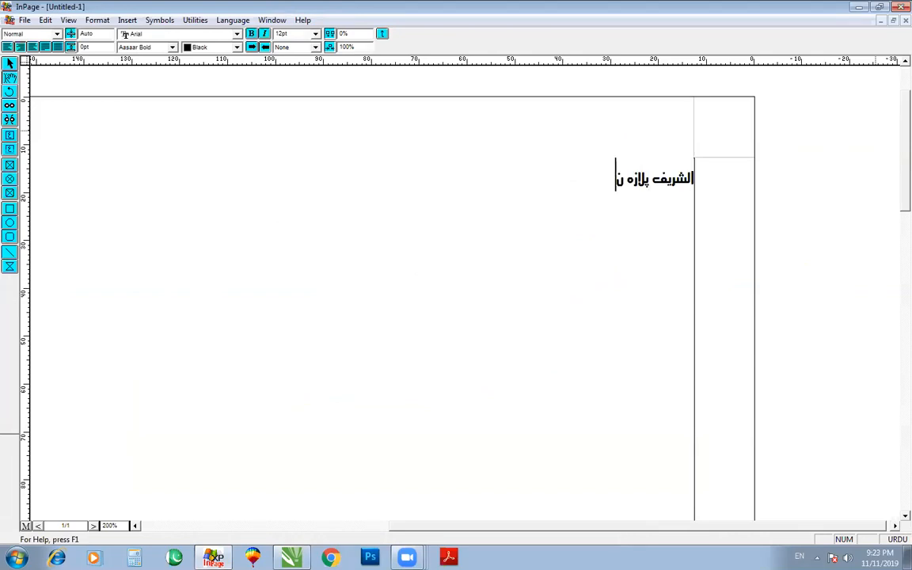
pyautogui.write('زد رچنا بیکری')
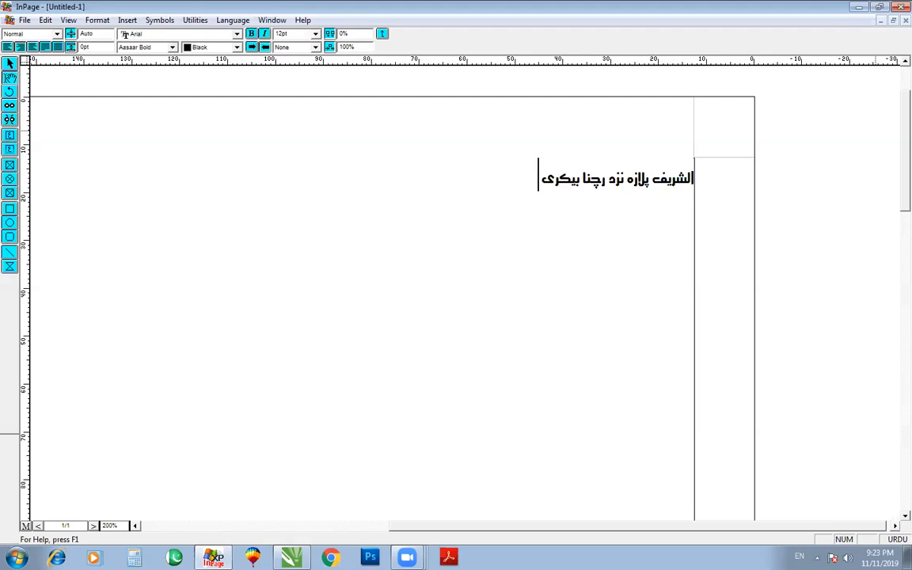
pyautogui.write(' کول چو')
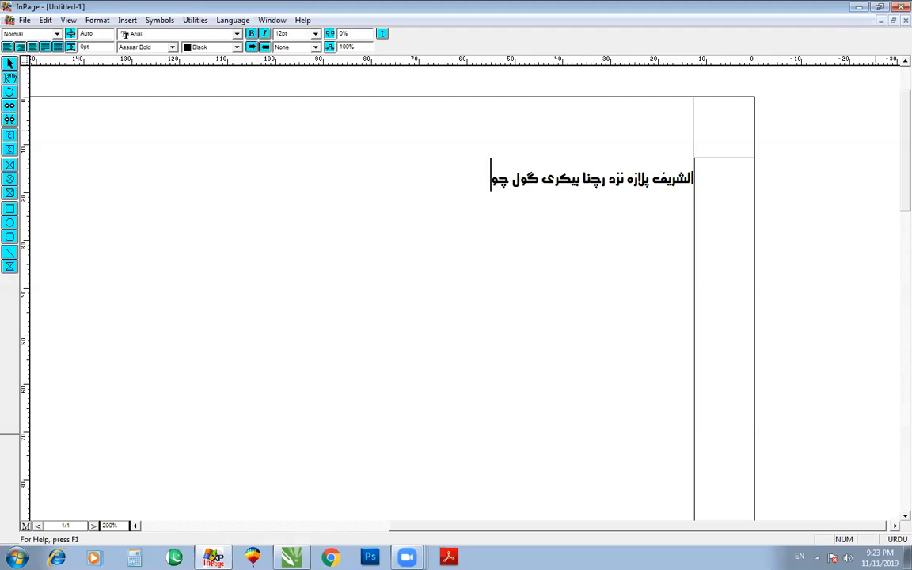
pyautogui.write('ک اوکڑا')
pyautogui.press('BackSpace')
pyautogui.press('BackSpace')
pyautogui.write('اوکاڑا')
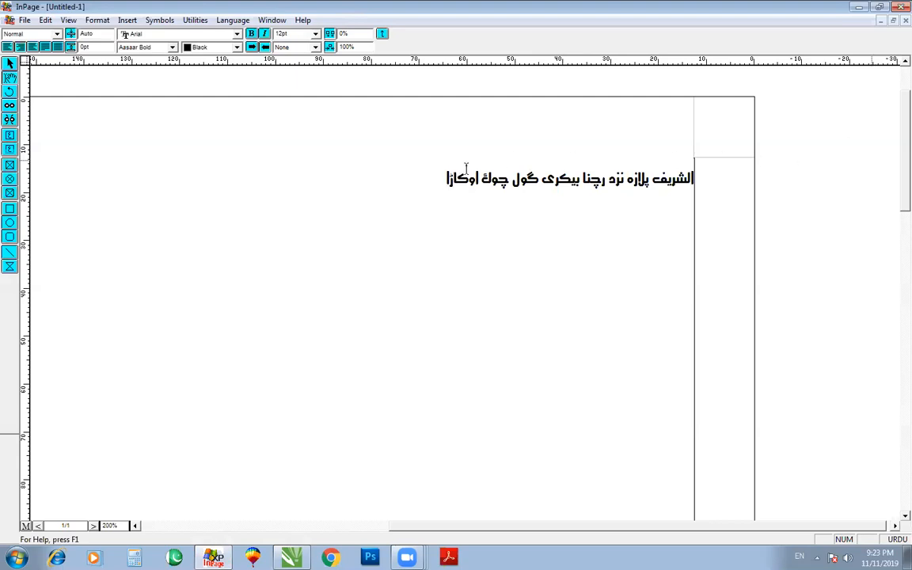
# Copy the text frame holding the Urdu address as an object and paste it into the CorelDRAW card document
pyautogui.hotkey('ctrl', 'a')
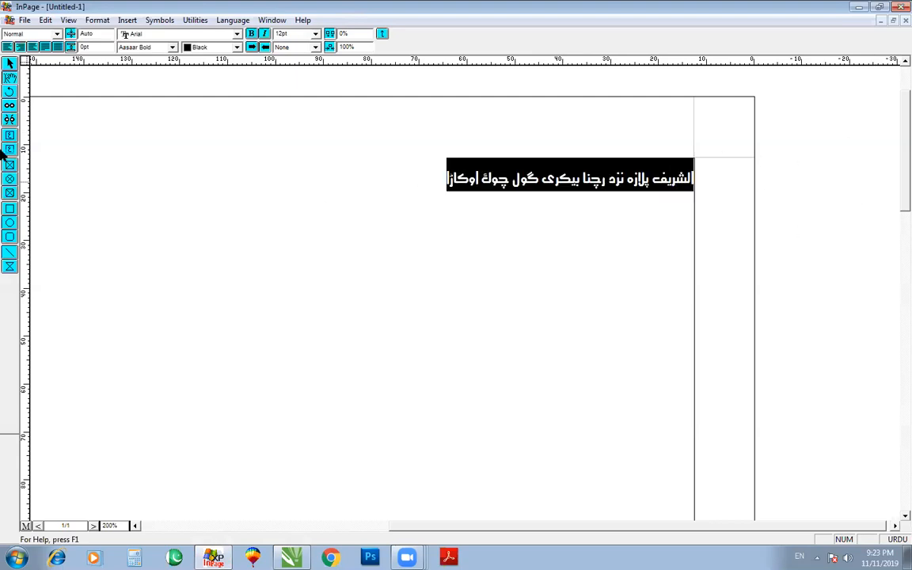
pyautogui.click(10, 66)
pyautogui.rightClick(203, 263)
pyautogui.click(232, 320)
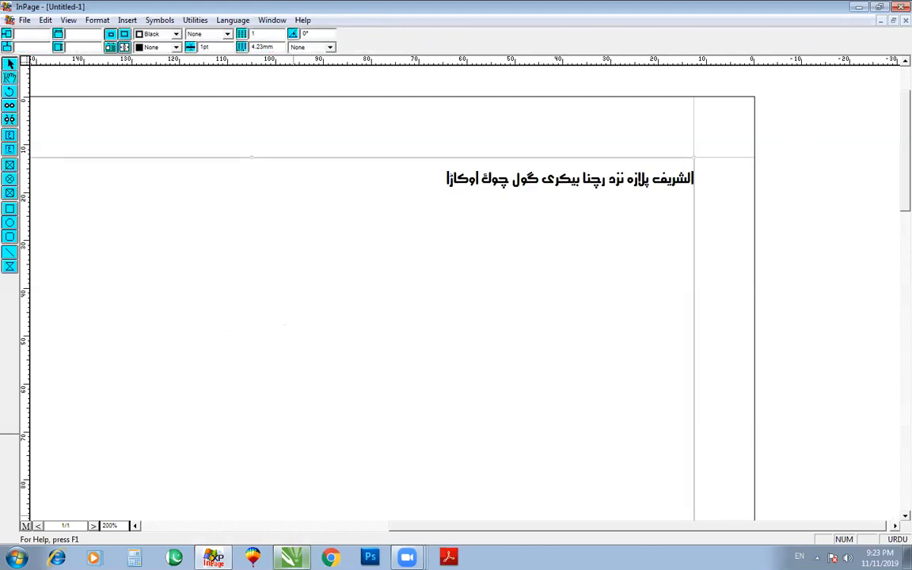
pyautogui.click(292, 557)
pyautogui.hotkey('ctrl', 'v')
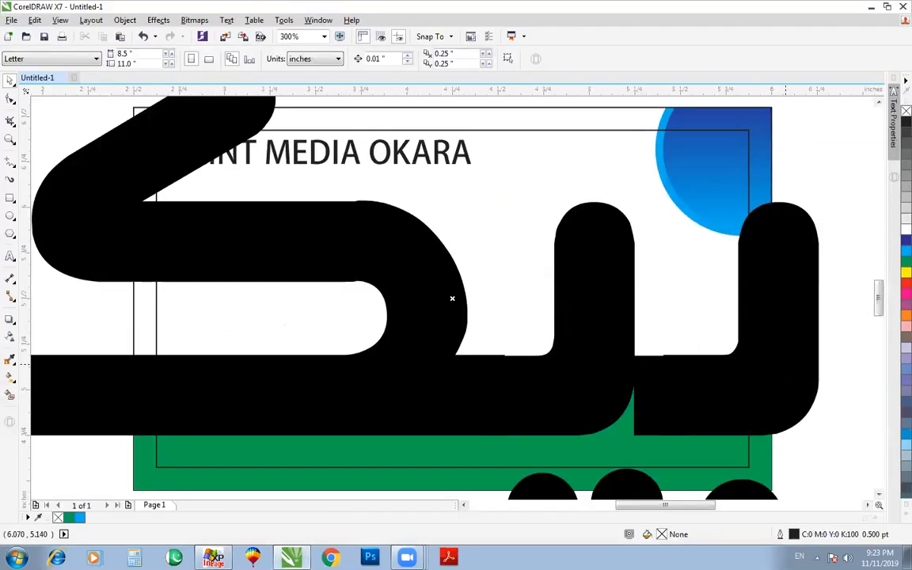
# Scale the oversized pasted address to 5 percent
pyautogui.doubleClick(181, 54)
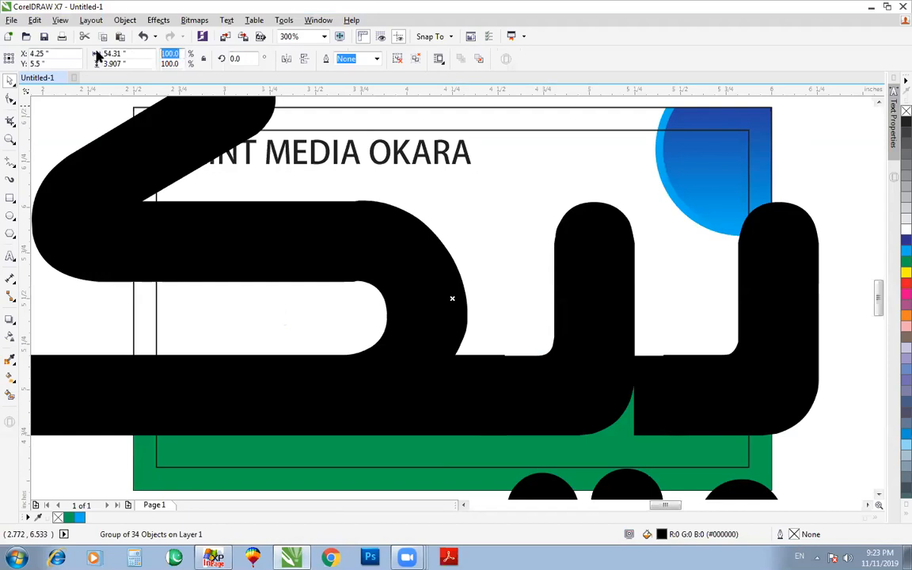
pyautogui.write('5')
pyautogui.press('Return')
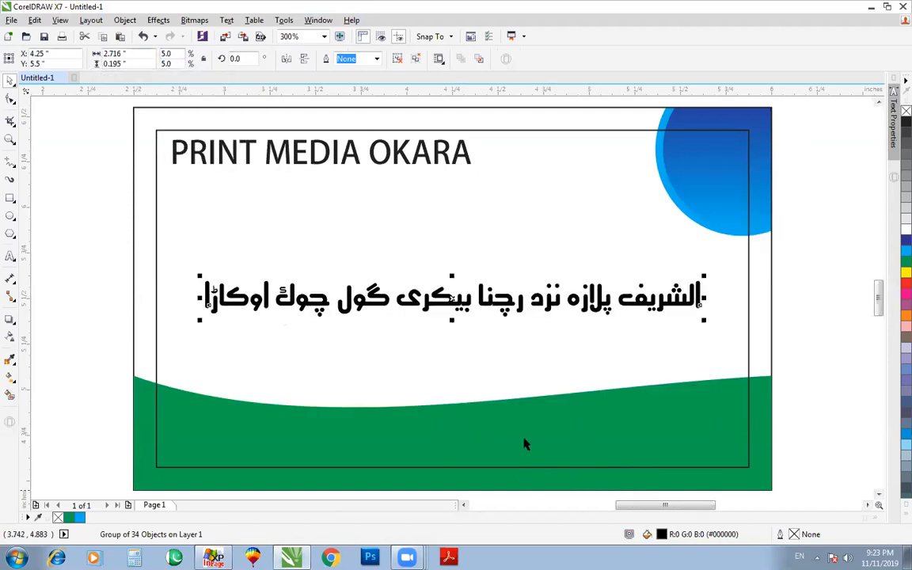
# Move the Urdu address onto the green band and enlarge it to about 2.8 inches wide
pyautogui.moveTo(524, 303); pyautogui.dragTo(525, 437)
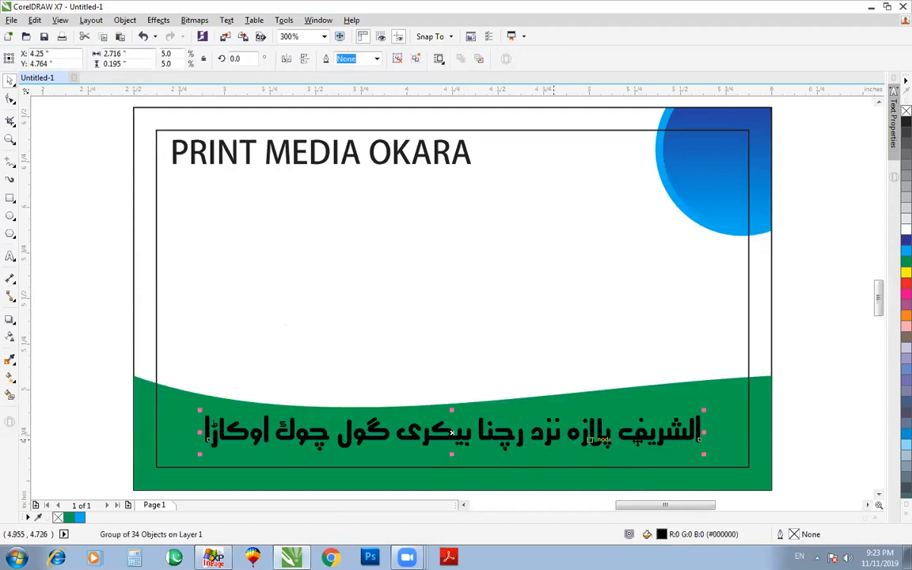
pyautogui.moveTo(703, 456); pyautogui.dragTo(712, 457)
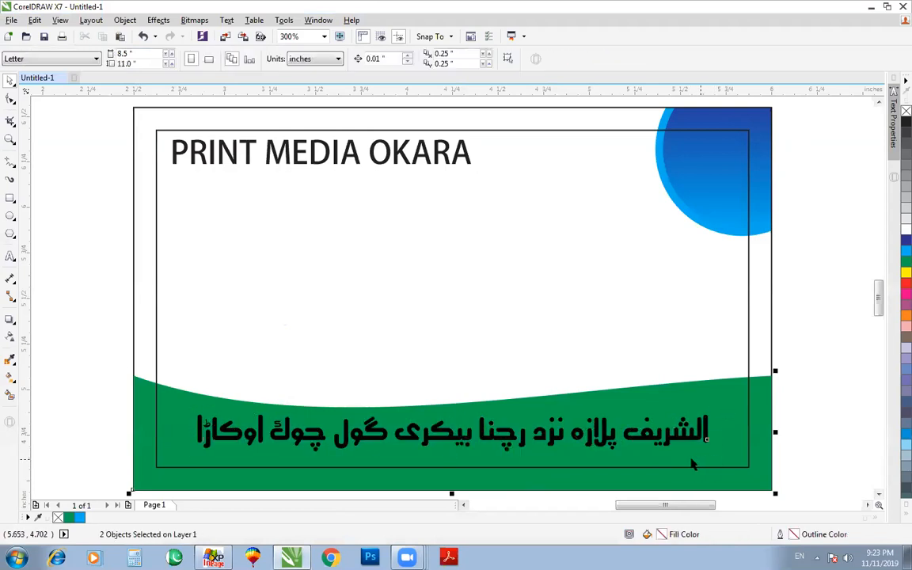
pyautogui.scroll(-1, 682, 433)
pyautogui.press('F2')
pyautogui.press('F4')
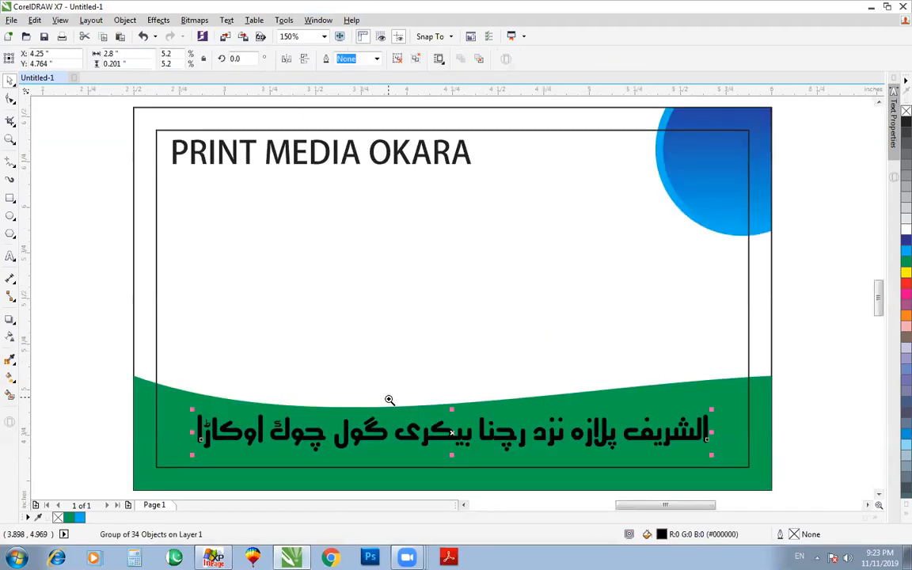
pyautogui.press('g')
pyautogui.click(798, 370)
pyautogui.press('space')
# Give the Urdu address on the green band a white fill and a white hairline outline
pyautogui.click(691, 443)
pyautogui.scroll(3, 739, 465)
pyautogui.scroll(-3, 739, 465)
pyautogui.click(907, 231)
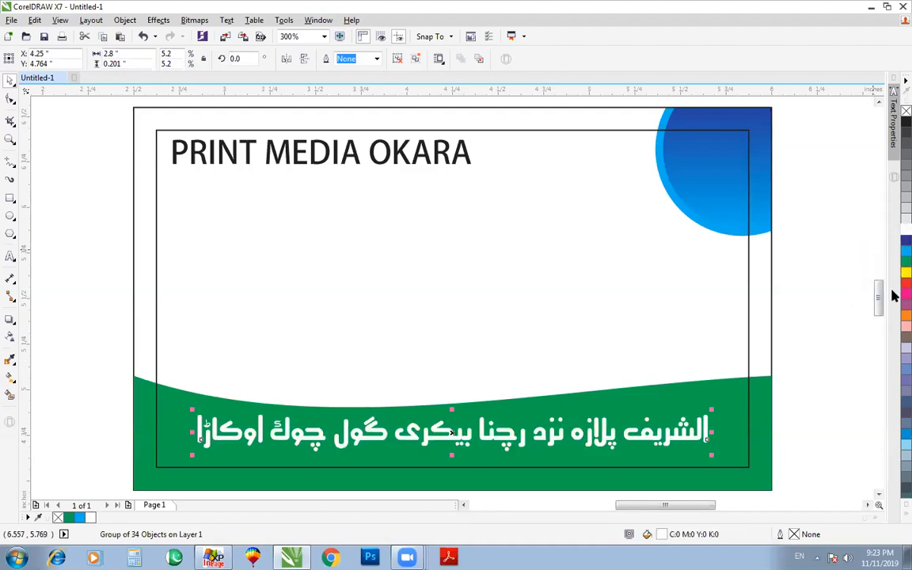
pyautogui.rightClick(904, 229)
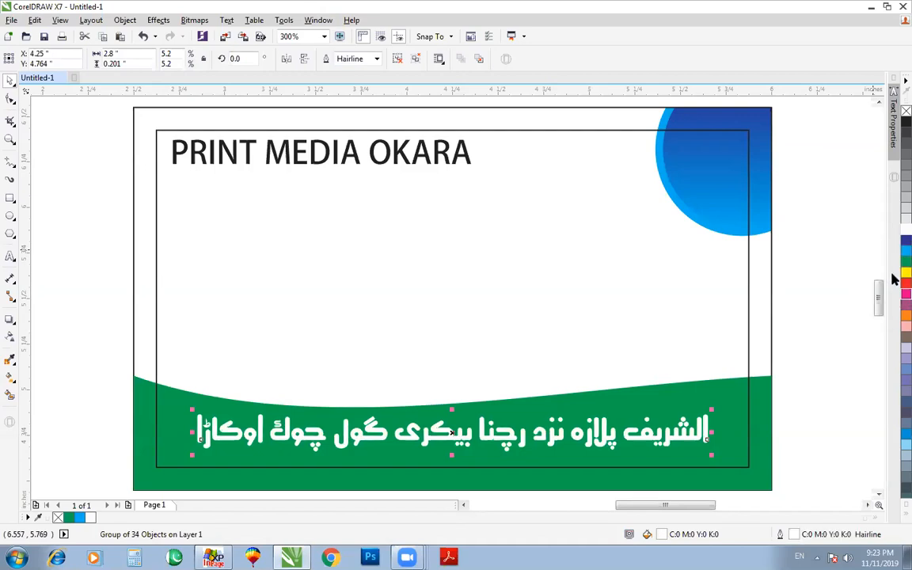
# Change the fill of the Urdu address to cyan (C100) and inspect the lettering up close
pyautogui.click(907, 251)
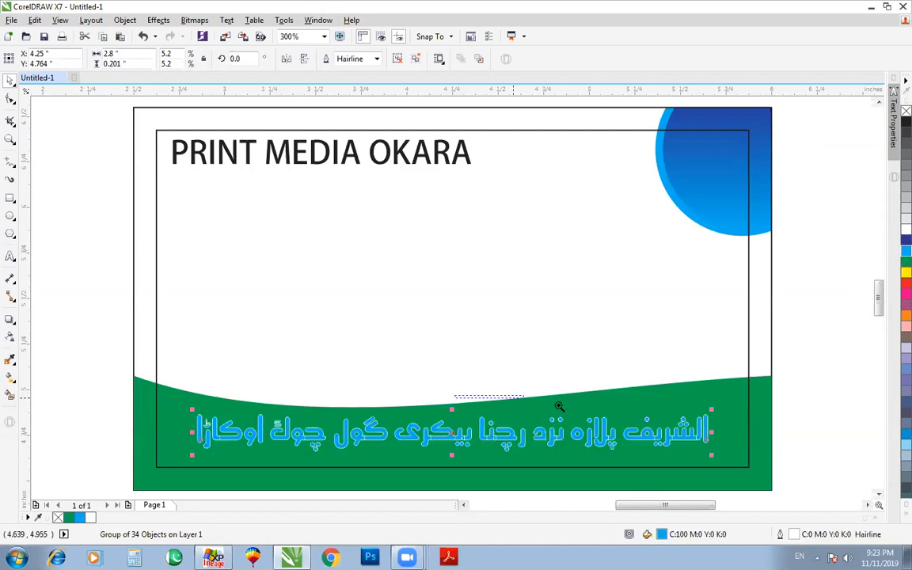
pyautogui.scroll(2, 750, 453)
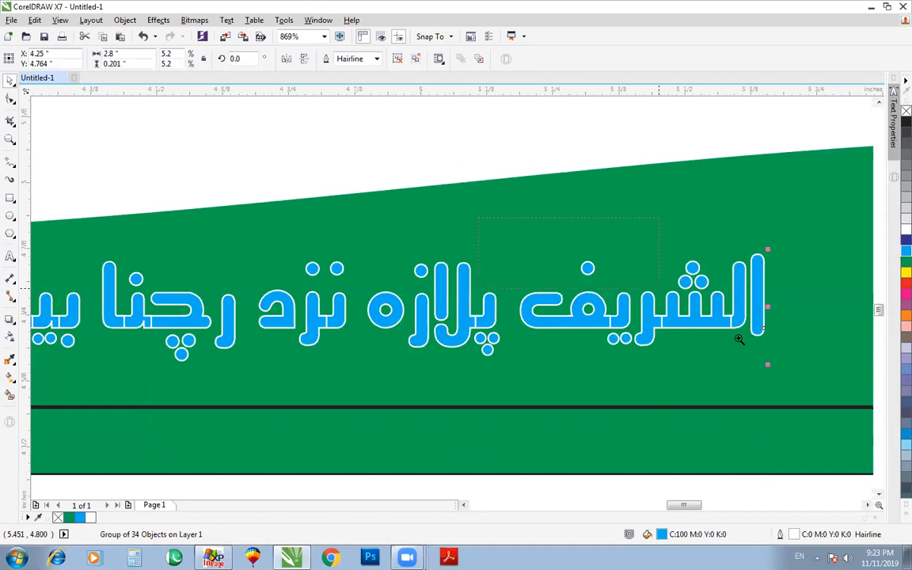
pyautogui.scroll(2, 808, 401)
pyautogui.scroll(-3, 806, 400)
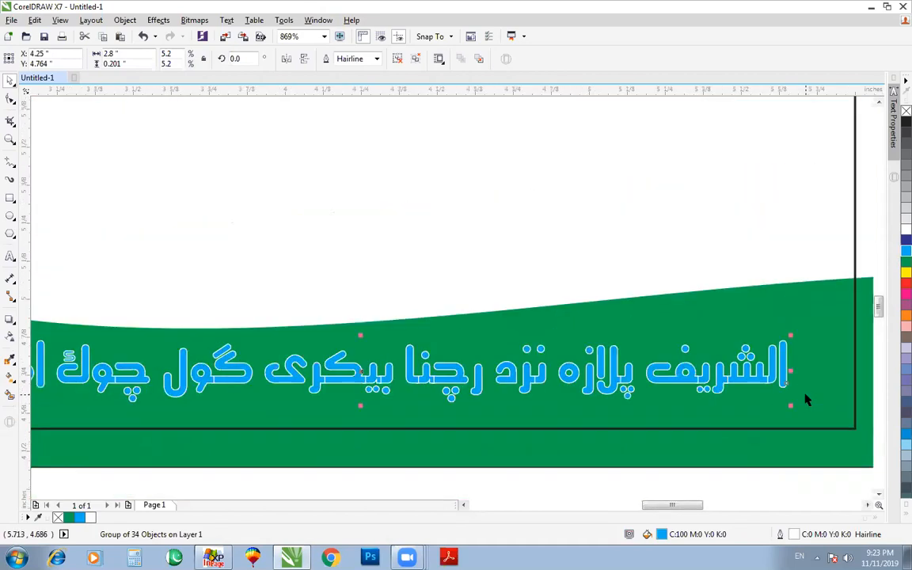
# Delete the coloured address, paste a fresh black copy onto the card and scale it to 5 percent
pyautogui.press('Delete')
pyautogui.press('Escape')
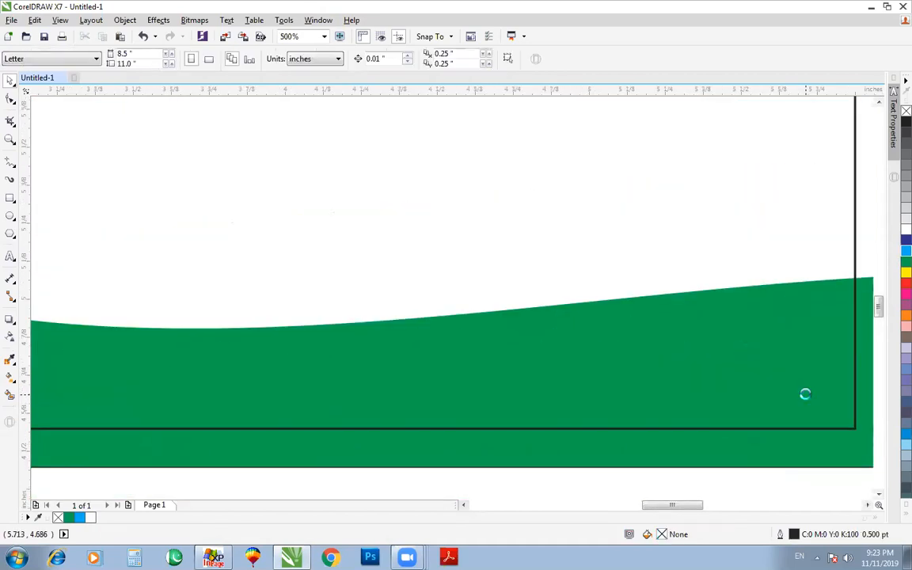
pyautogui.hotkey('ctrl', 'v')
pyautogui.click(182, 53)
pyautogui.write('5')
pyautogui.press('Return')
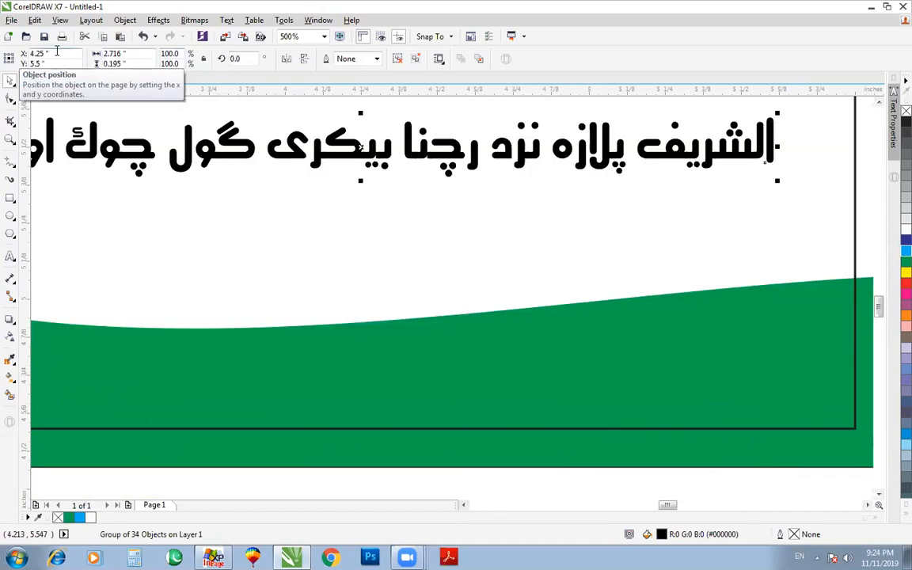
pyautogui.scroll(-2, 315, 159)
pyautogui.press('F2')
pyautogui.moveTo(139, 193); pyautogui.dragTo(556, 110)
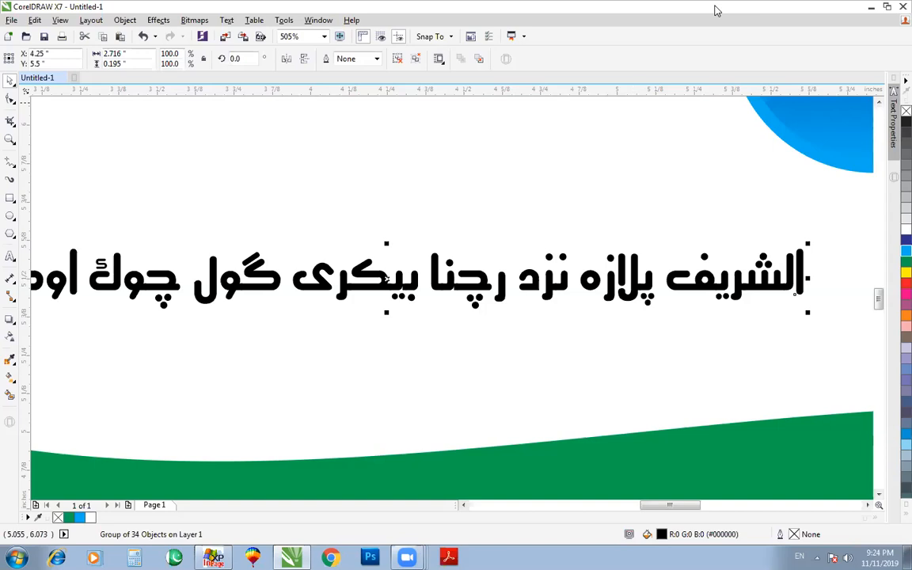
pyautogui.click(407, 557)
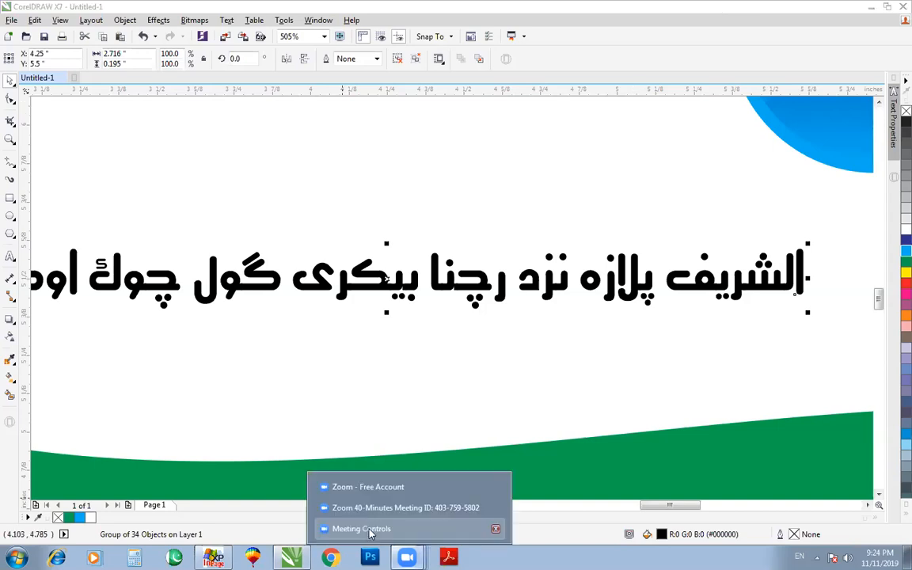
# Check the Zoom meeting's group chat for messages
pyautogui.click(375, 529)
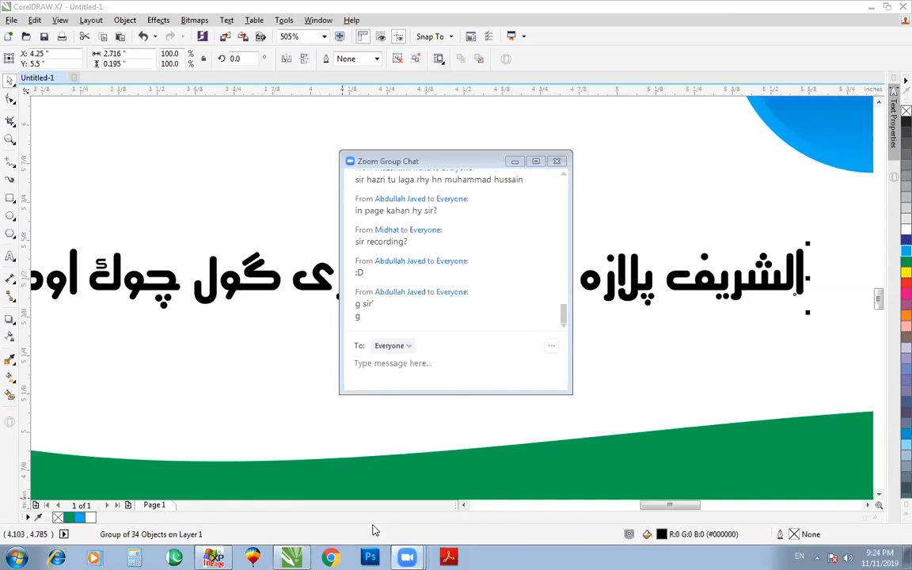
pyautogui.click(463, 405)
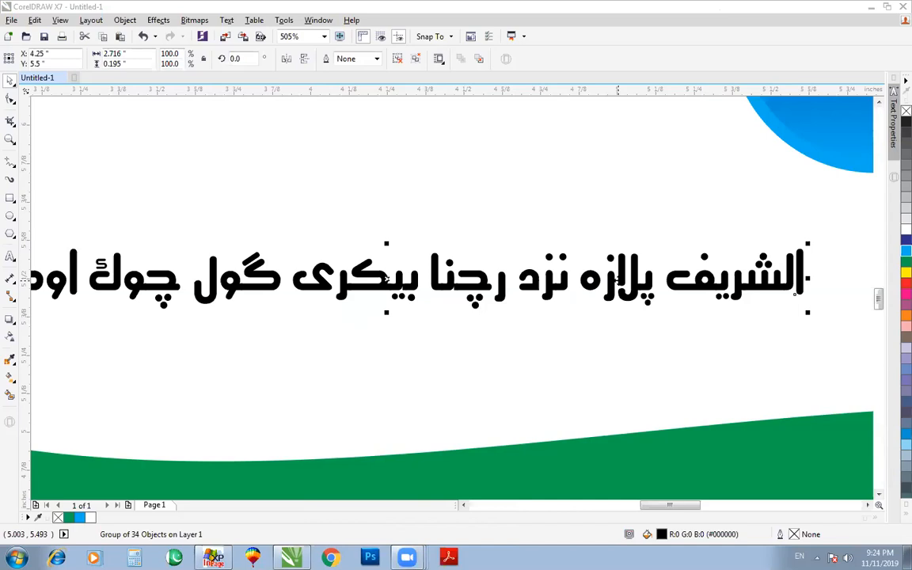
# Move the black Urdu address down onto the green band and give it a white hairline outline
pyautogui.click(509, 287)
pyautogui.click(503, 287)
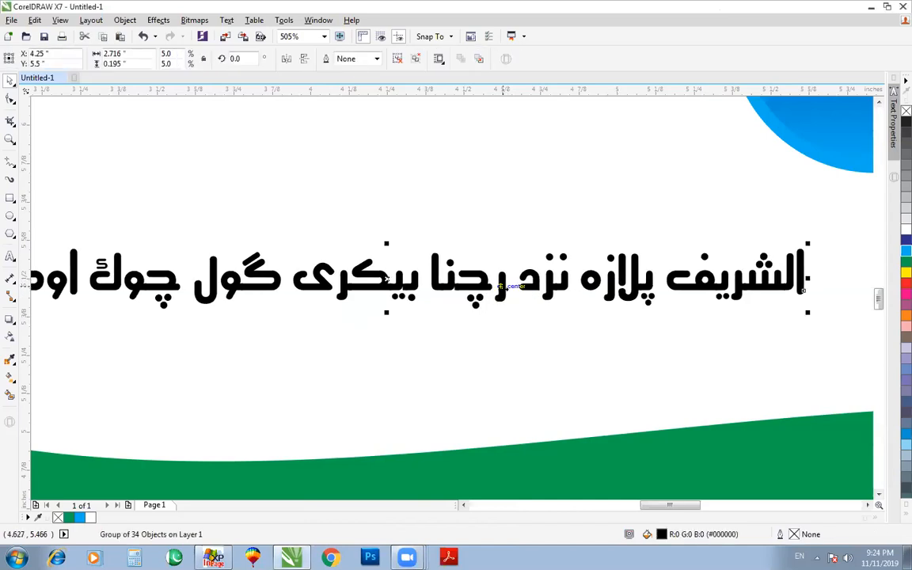
pyautogui.scroll(-2, 499, 286)
pyautogui.moveTo(499, 287); pyautogui.dragTo(499, 393)
pyautogui.scroll(3, 699, 434)
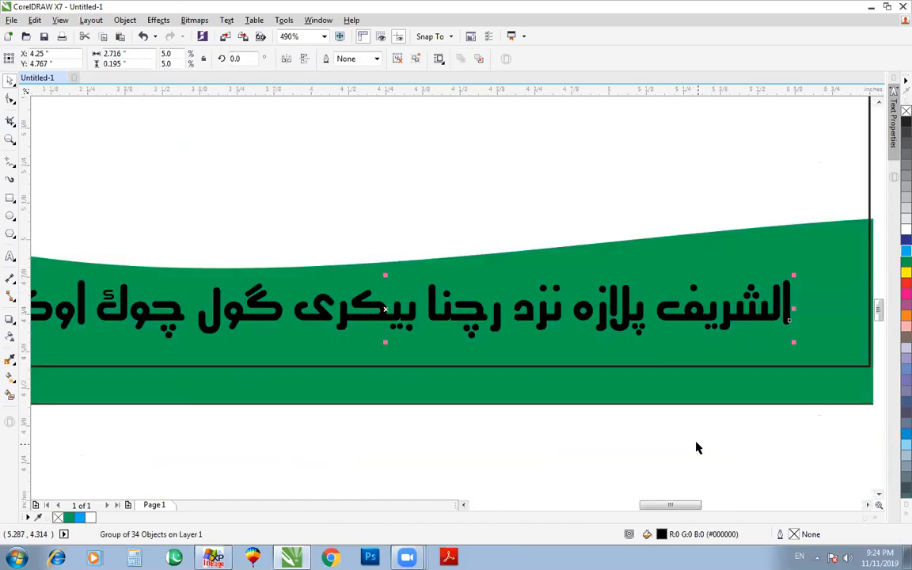
pyautogui.rightClick(893, 229)
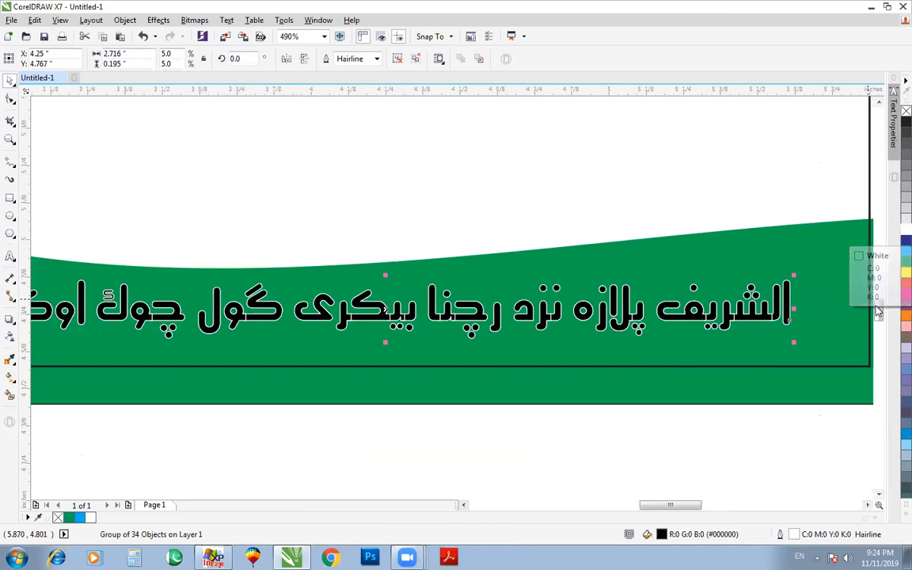
# Examine the outlined Urdu address up close along its length, especially the places where letters join
pyautogui.scroll(3, 838, 372)
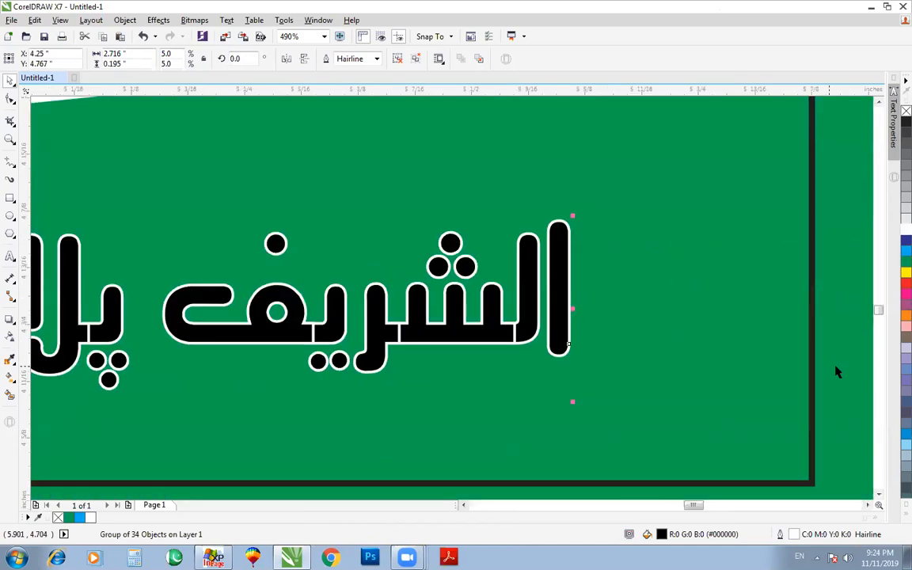
pyautogui.scroll(4, 520, 326)
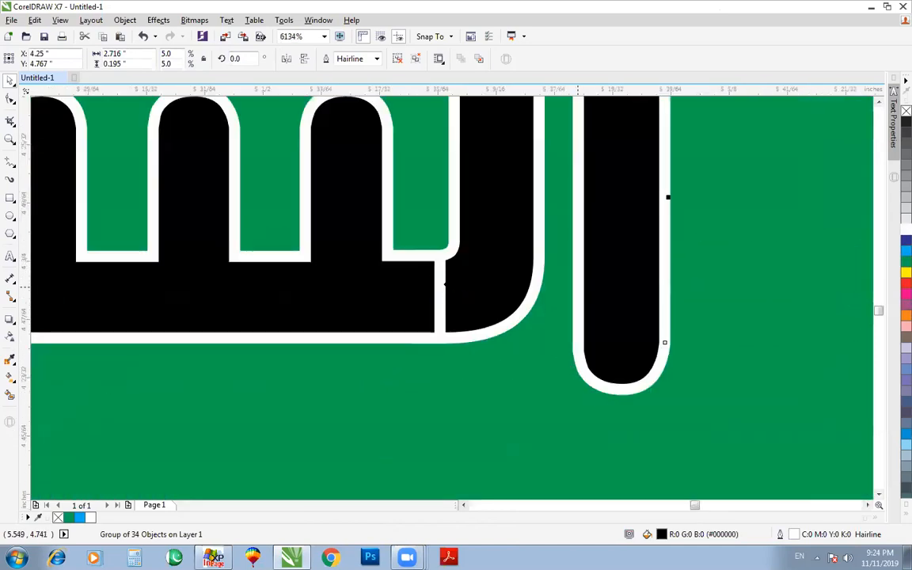
pyautogui.scroll(-1, 445, 285)
pyautogui.press('F2')
pyautogui.moveTo(238, 227); pyautogui.dragTo(519, 375)
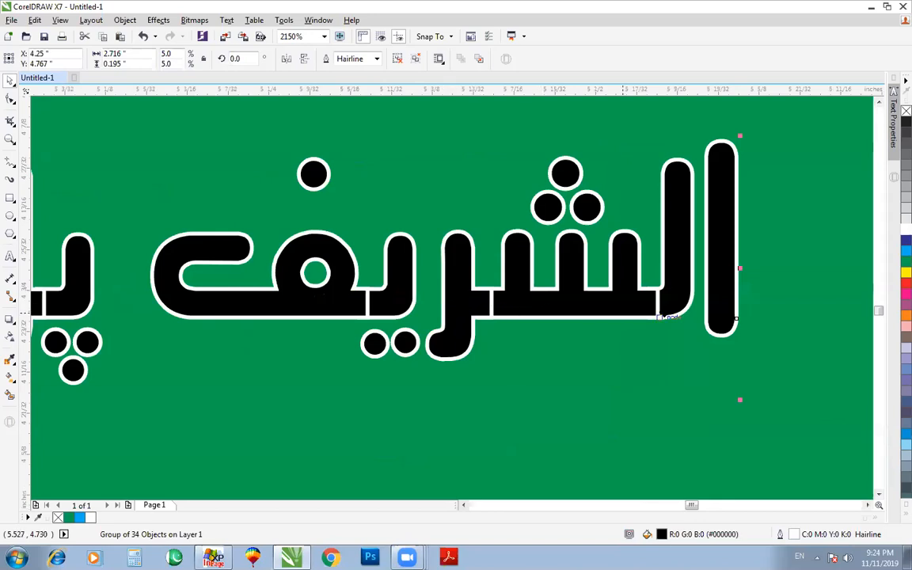
pyautogui.scroll(-4, 392, 419)
pyautogui.scroll(2, 392, 419)
pyautogui.scroll(-2, 446, 332)
pyautogui.moveTo(377, 384); pyautogui.dragTo(559, 474)
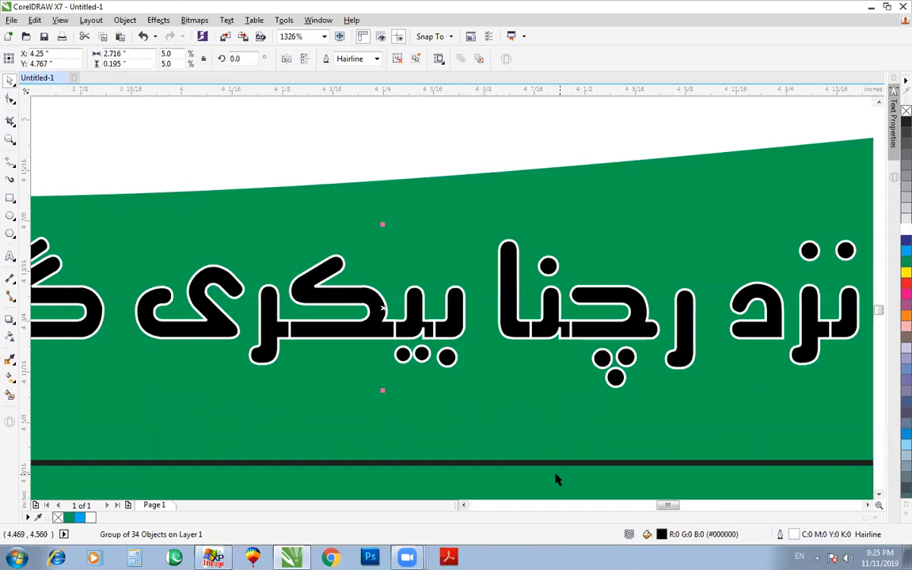
pyautogui.scroll(-3, 555, 479)
pyautogui.moveTo(672, 403); pyautogui.dragTo(724, 455)
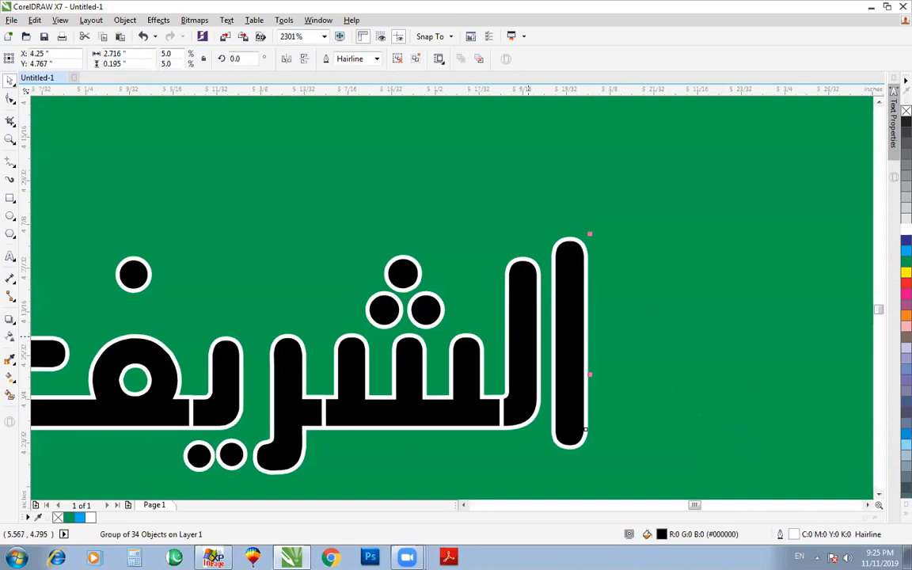
# Ungroup the Urdu address and weld its letter pieces into a single curve
pyautogui.hotkey('ctrl', 'u')
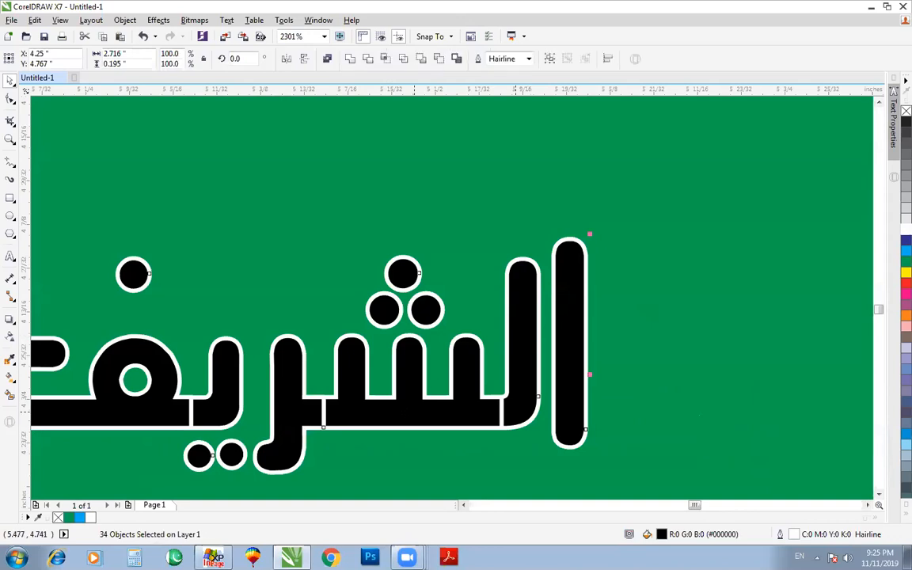
pyautogui.hotkey('ctrl', 'g')
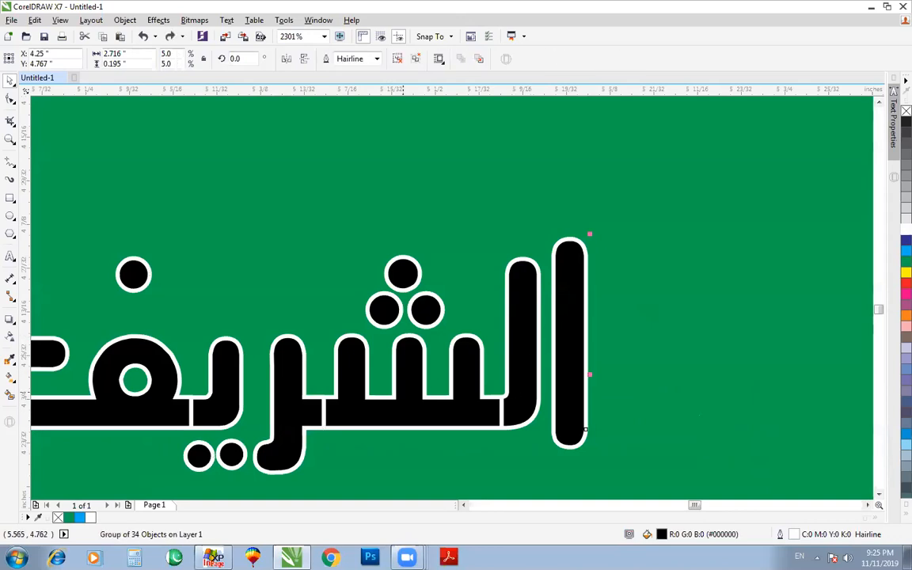
pyautogui.click(398, 59)
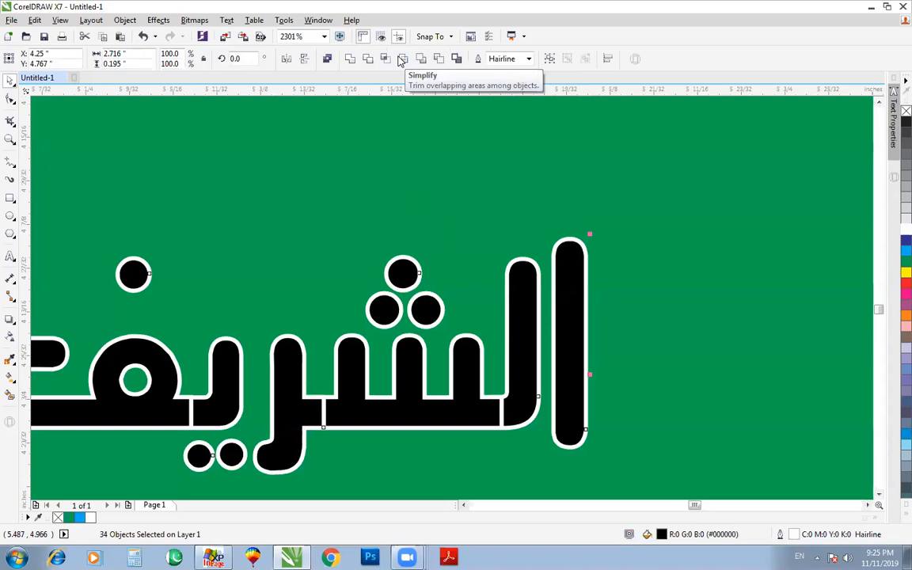
pyautogui.click(350, 59)
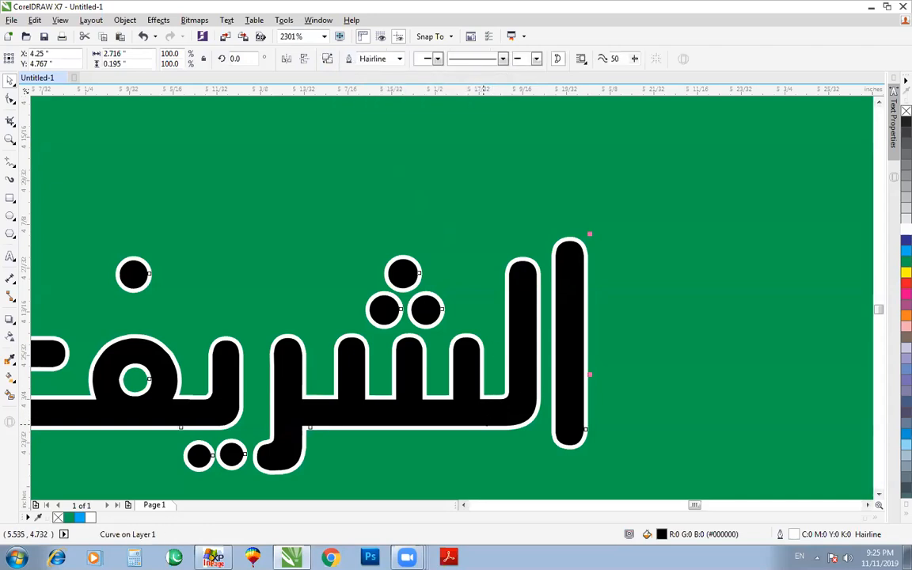
pyautogui.doubleClick(488, 421)
pyautogui.hotkey('ctrl', 'z')
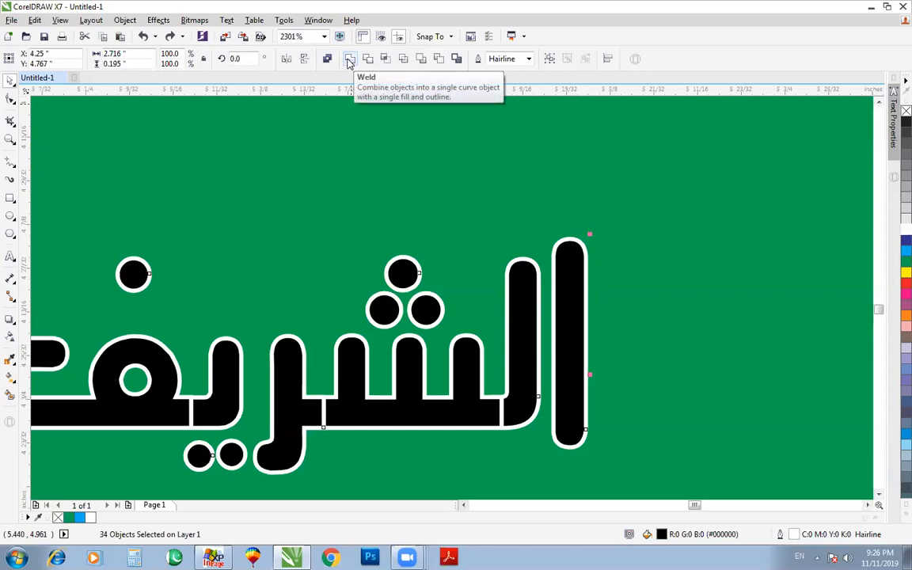
pyautogui.click(349, 60)
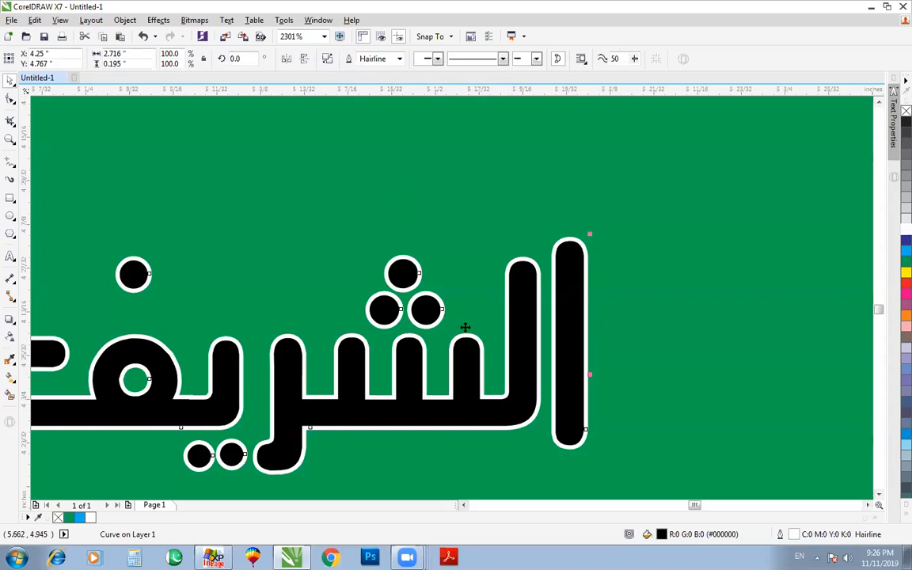
# Check the Zoom group chat for new replies
pyautogui.click(406, 555)
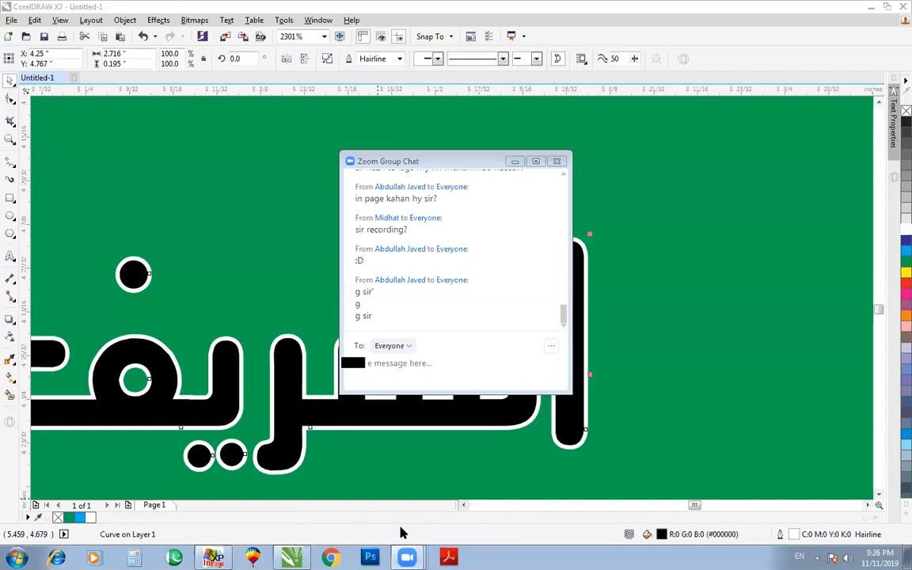
pyautogui.click(406, 554)
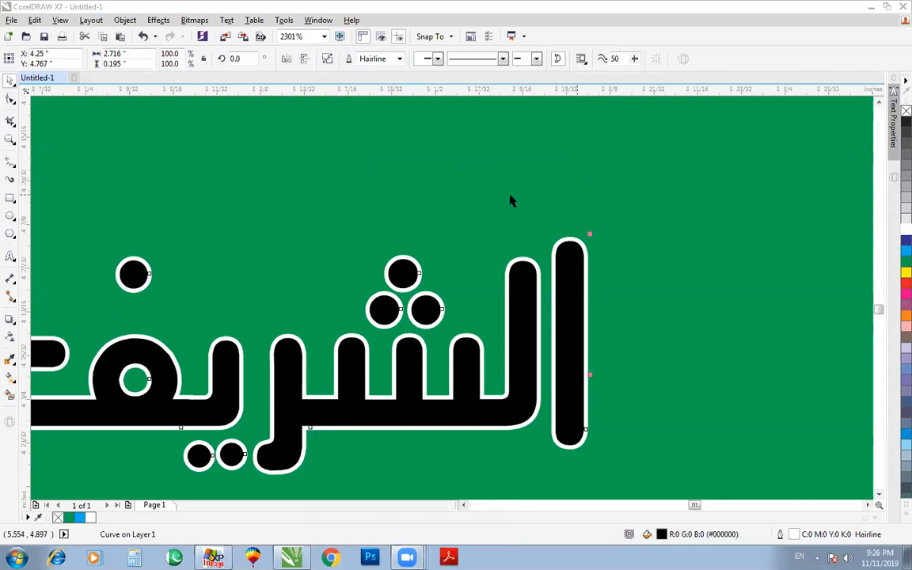
# Split the welded Urdu address back into its separate letter pieces
pyautogui.hotkey('ctrl', 'k')
pyautogui.press('Escape')
pyautogui.click(526, 364)
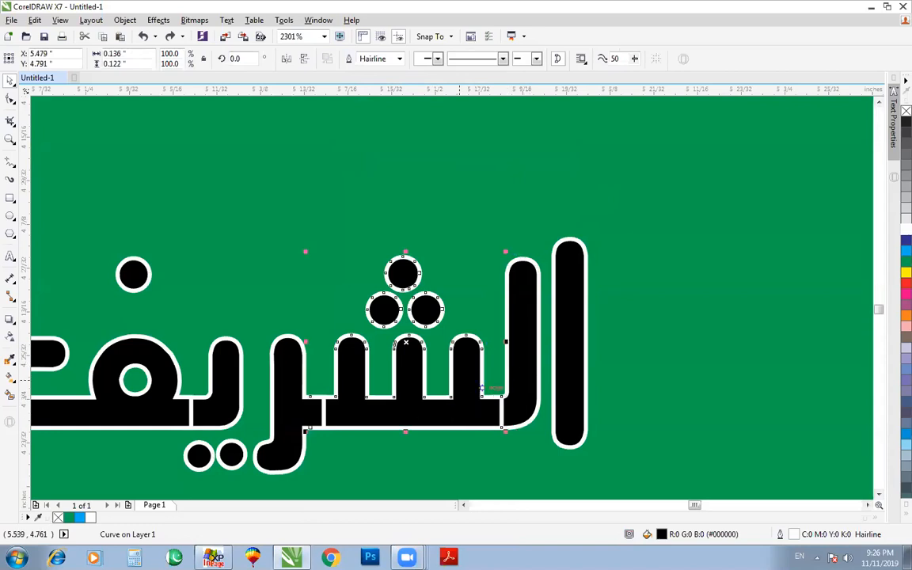
# Try moving three individual letter pieces of the first address word upward, undoing each move
pyautogui.moveTo(516, 343); pyautogui.dragTo(534, 234)
pyautogui.hotkey('ctrl', 'z')
pyautogui.moveTo(445, 403); pyautogui.dragTo(459, 251)
pyautogui.hotkey('ctrl', 'z')
pyautogui.moveTo(291, 404); pyautogui.dragTo(295, 265)
pyautogui.hotkey('ctrl', 'z')
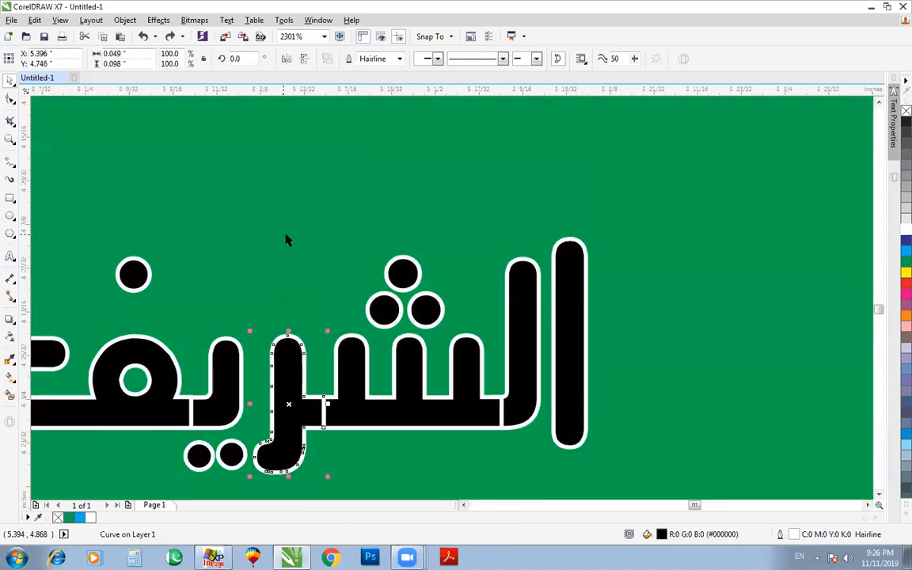
# Combine all letter pieces of the Urdu address into one curve and inspect the lettering up close
pyautogui.scroll(-6, 286, 239)
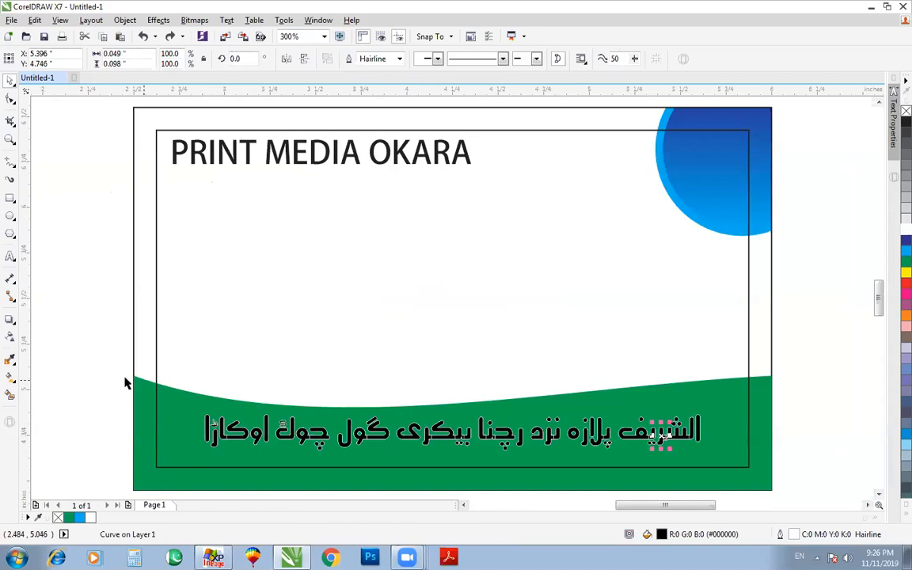
pyautogui.click(100, 342)
pyautogui.moveTo(115, 345); pyautogui.dragTo(715, 459)
pyautogui.hotkey('ctrl', 'l')
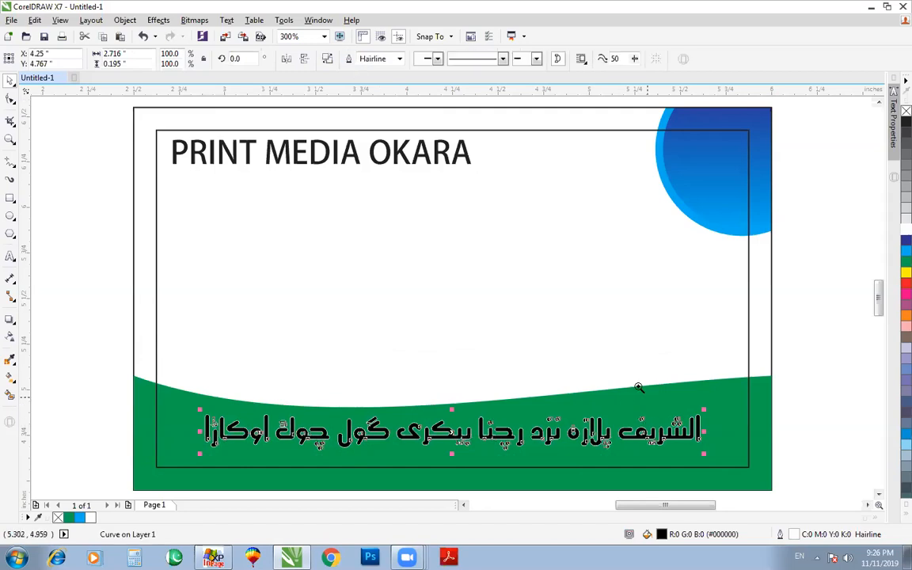
pyautogui.moveTo(638, 387); pyautogui.dragTo(748, 478)
pyautogui.press('Escape')
pyautogui.moveTo(368, 317); pyautogui.dragTo(715, 440)
pyautogui.scroll(-2, 715, 440)
pyautogui.press('F4')
# Try the Alefbet and Amazone BT fonts on the PRINT MEDIA OKARA heading
pyautogui.click(418, 160)
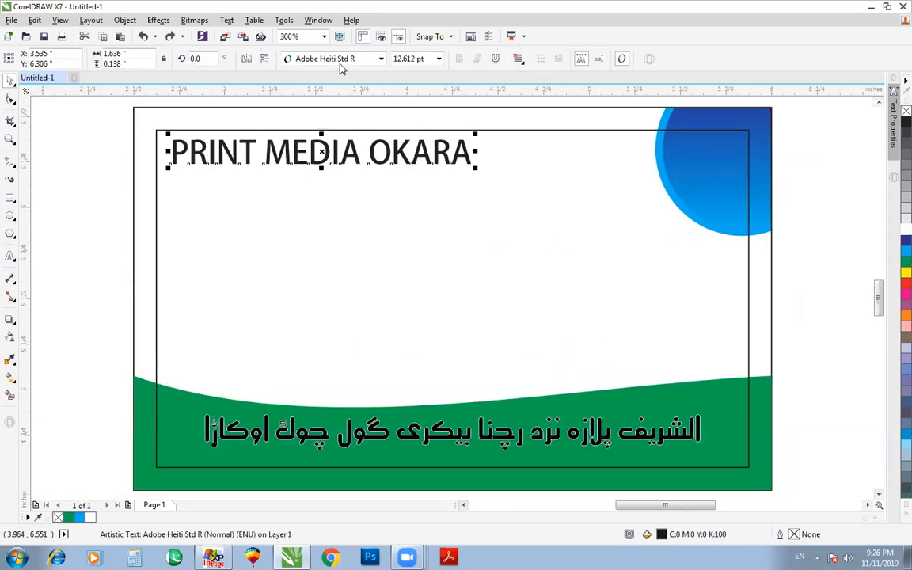
pyautogui.click(308, 60)
pyautogui.scroll(-5, 333, 277)
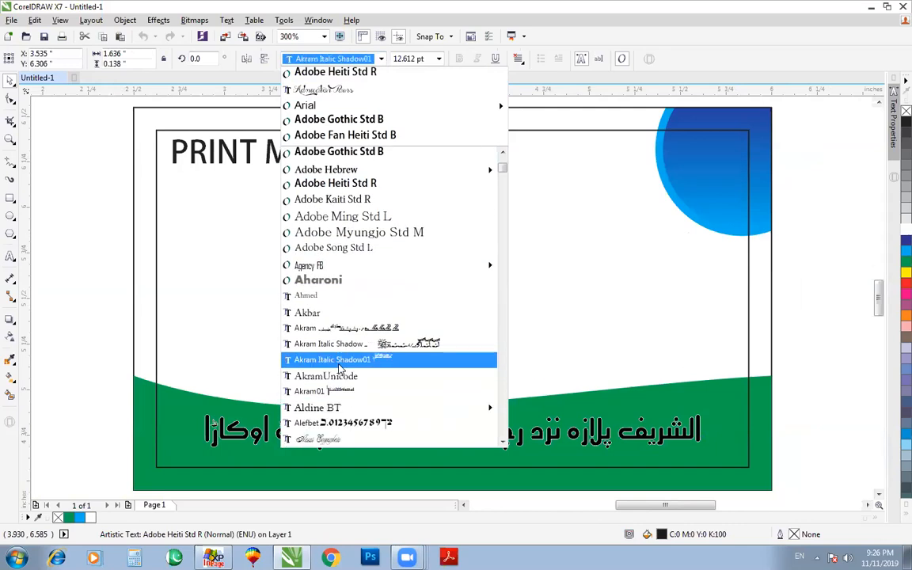
pyautogui.click(351, 283)
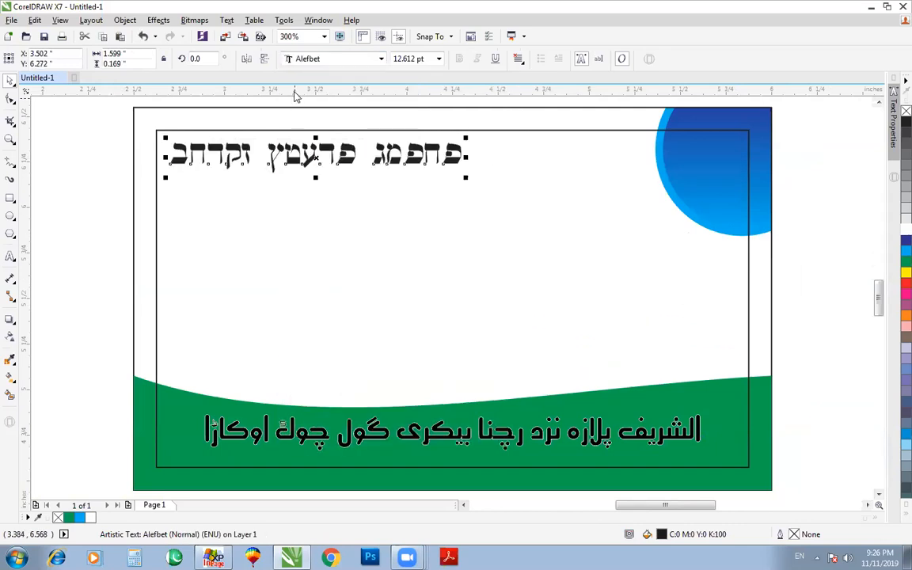
pyautogui.click(293, 61)
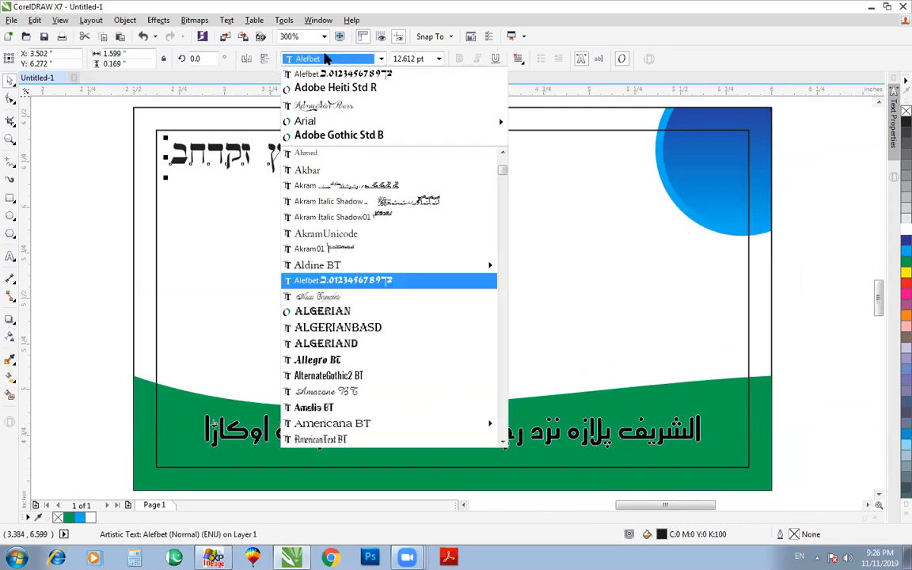
pyautogui.click(289, 392)
# Set the PRINT MEDIA OKARA heading in April Flowers and enlarge it to about 21.7 pt
pyautogui.click(331, 62)
pyautogui.scroll(-1, 316, 408)
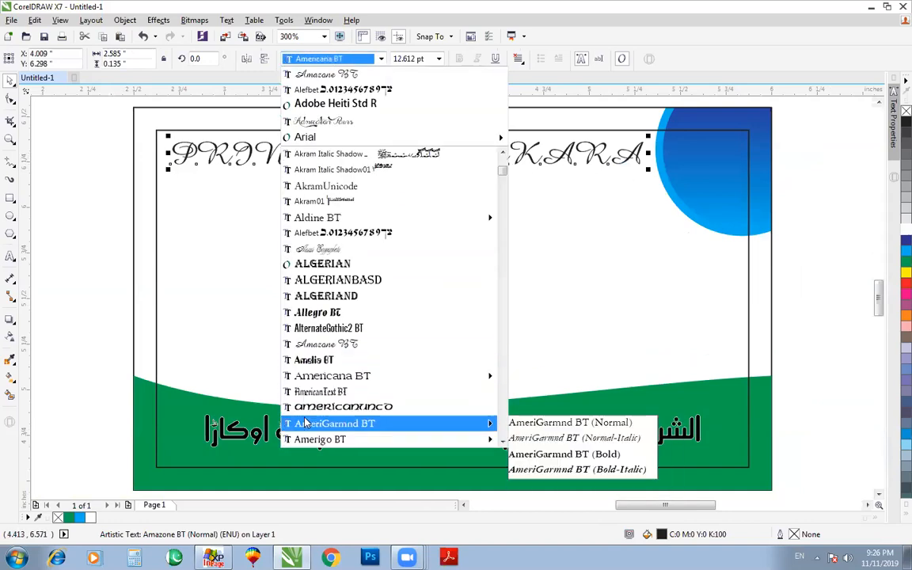
pyautogui.scroll(-2, 314, 446)
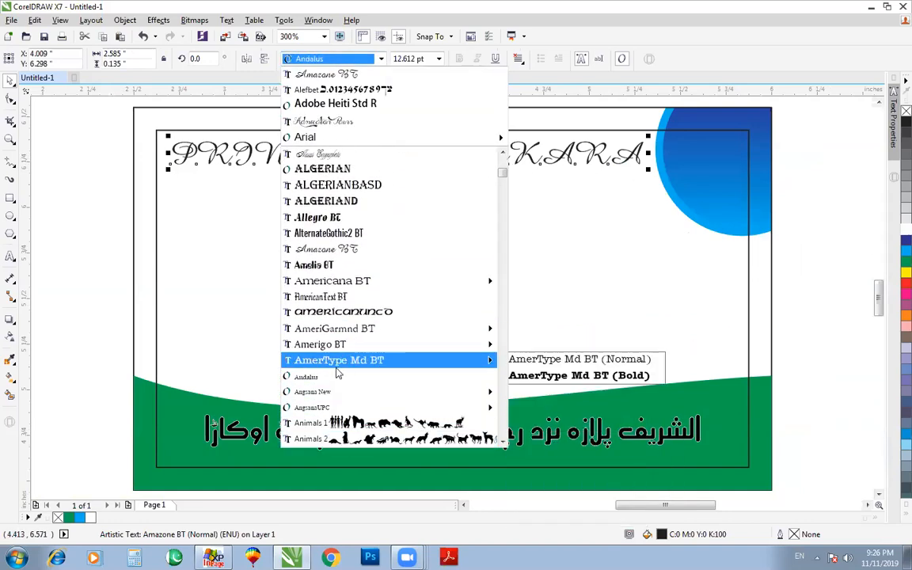
pyautogui.scroll(-7, 333, 414)
pyautogui.scroll(2, 321, 281)
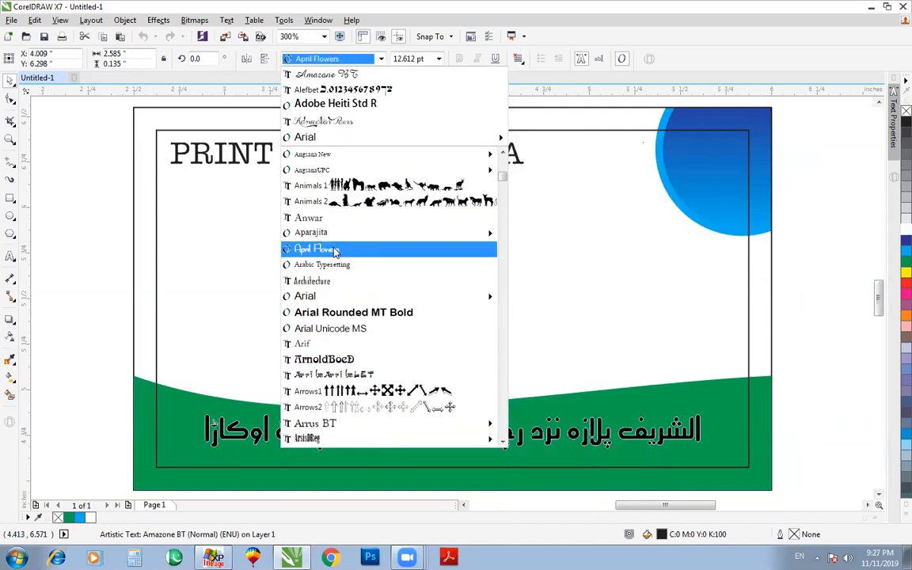
pyautogui.click(309, 249)
pyautogui.moveTo(435, 167); pyautogui.dragTo(613, 273)
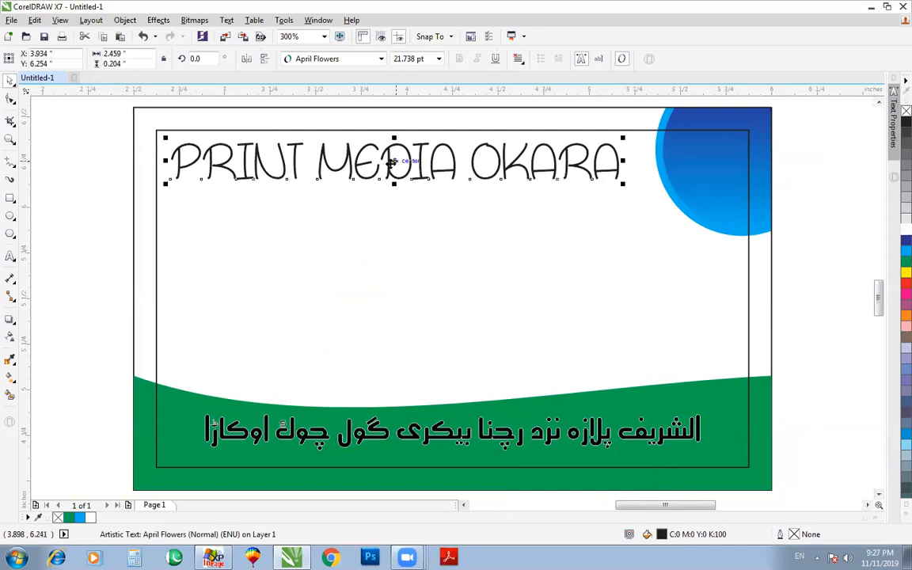
# Change the PRINT MEDIA OKARA heading's font to Arial Rounded MT Bold and scale it to about 16.3 pt
pyautogui.click(337, 62)
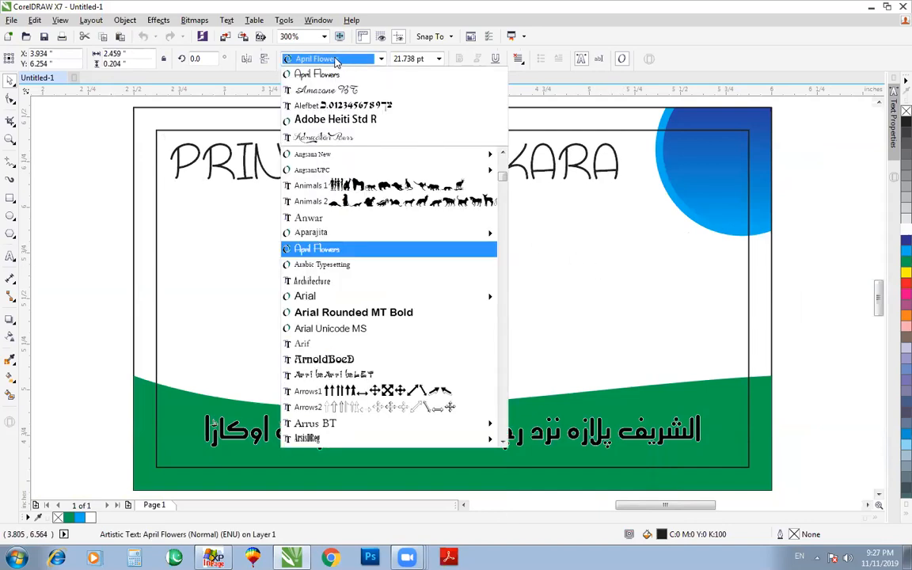
pyautogui.click(346, 314)
pyautogui.moveTo(752, 184); pyautogui.dragTo(609, 229)
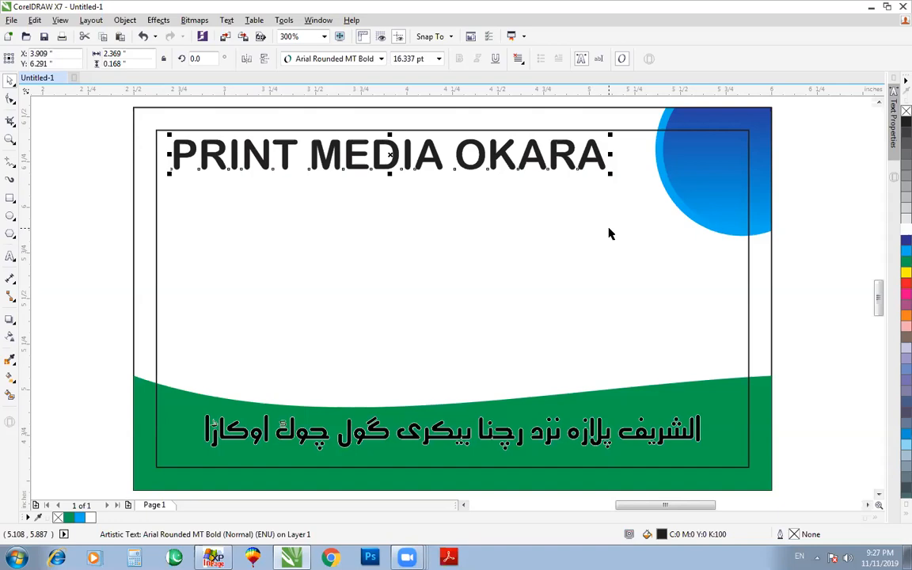
# Change the PRINT MEDIA OKARA heading's font to Aurora BdCn BT and enlarge it to about 27.1 pt
pyautogui.press('z')
pyautogui.moveTo(225, 197); pyautogui.dragTo(713, 122)
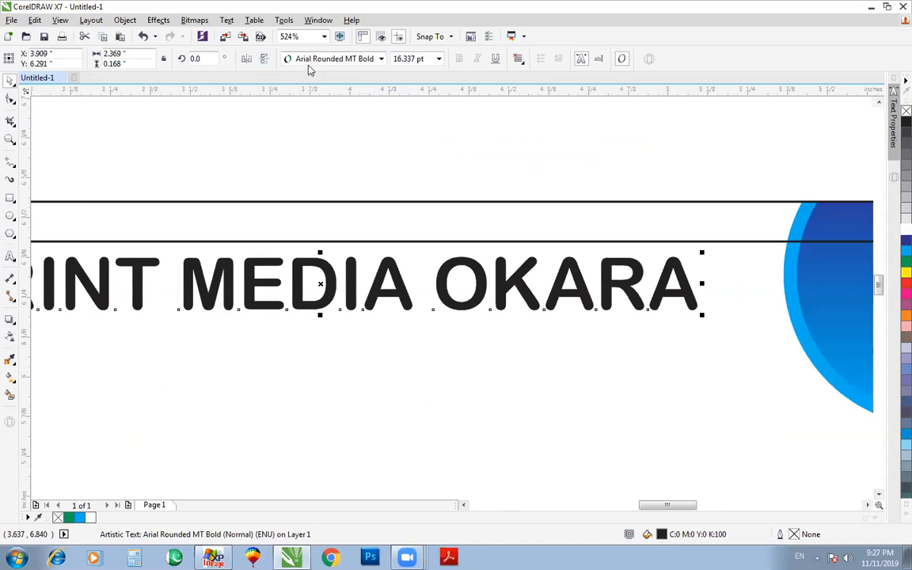
pyautogui.click(282, 60)
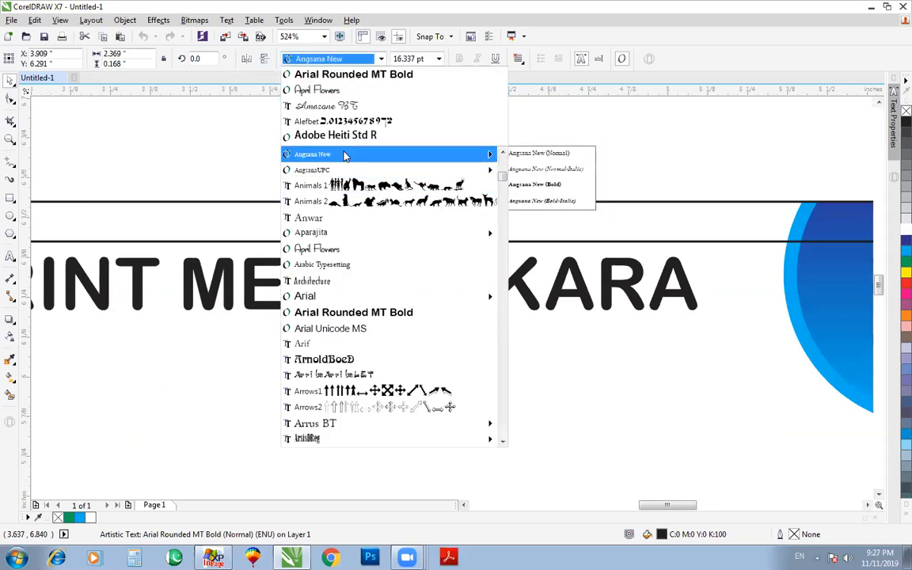
pyautogui.scroll(-1, 328, 365)
pyautogui.scroll(-5, 329, 368)
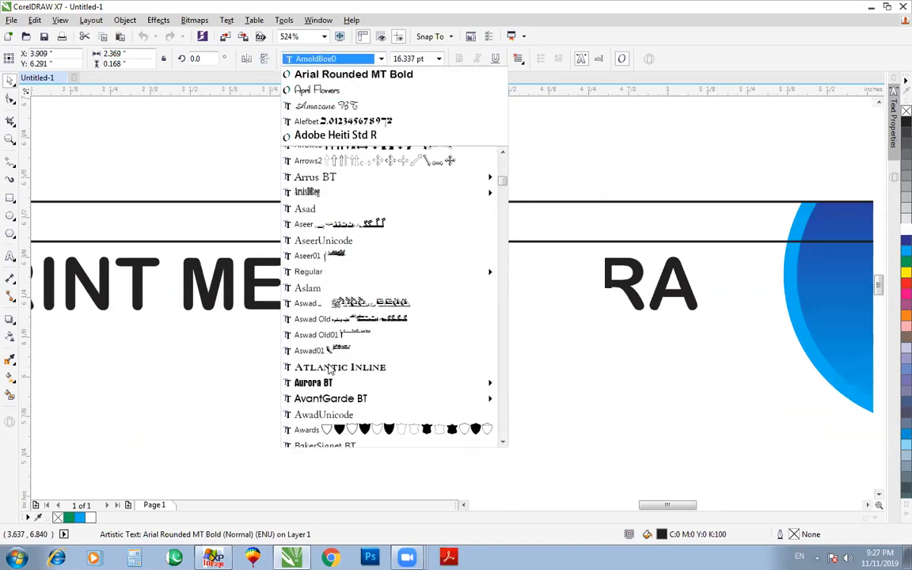
pyautogui.click(554, 342)
pyautogui.scroll(-2, 414, 333)
pyautogui.moveTo(427, 330); pyautogui.dragTo(581, 392)
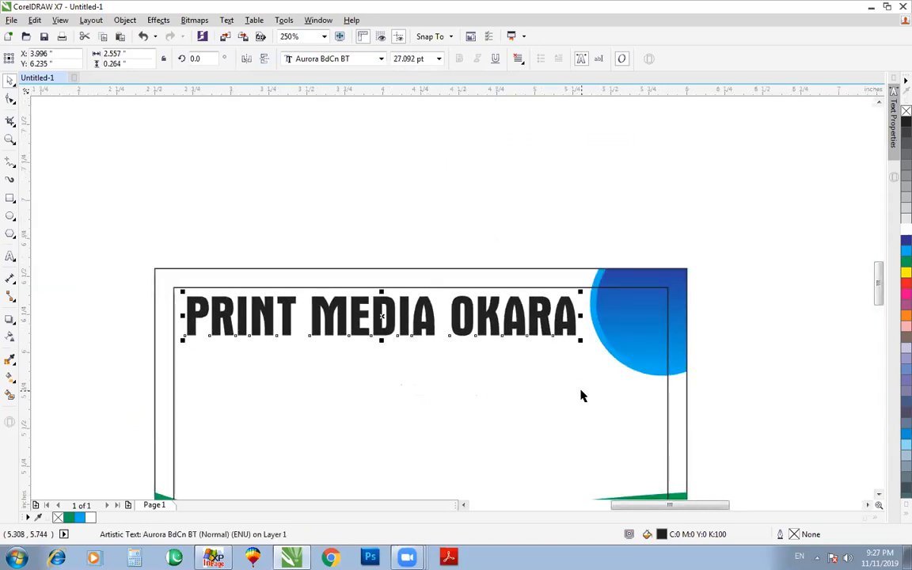
# Convert the PRINT MEDIA OKARA heading to curves and check its lettering up close
pyautogui.hotkey('ctrl', 'q')
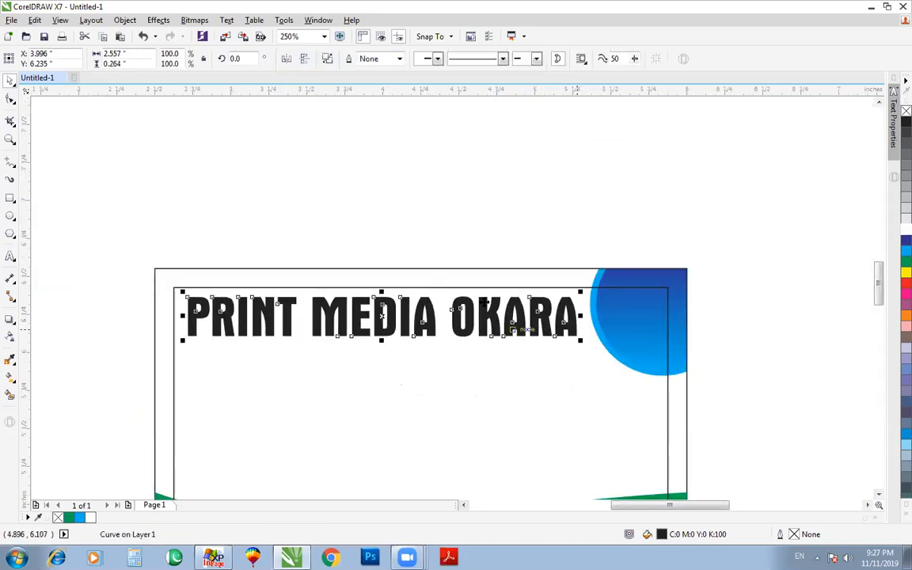
pyautogui.press('F2')
pyautogui.moveTo(152, 262); pyautogui.dragTo(626, 388)
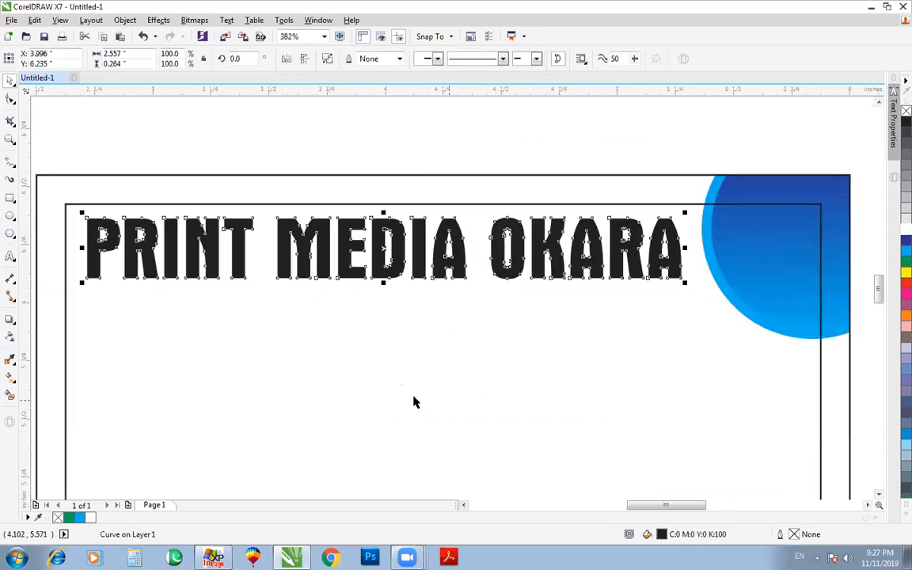
pyautogui.scroll(-2, 515, 297)
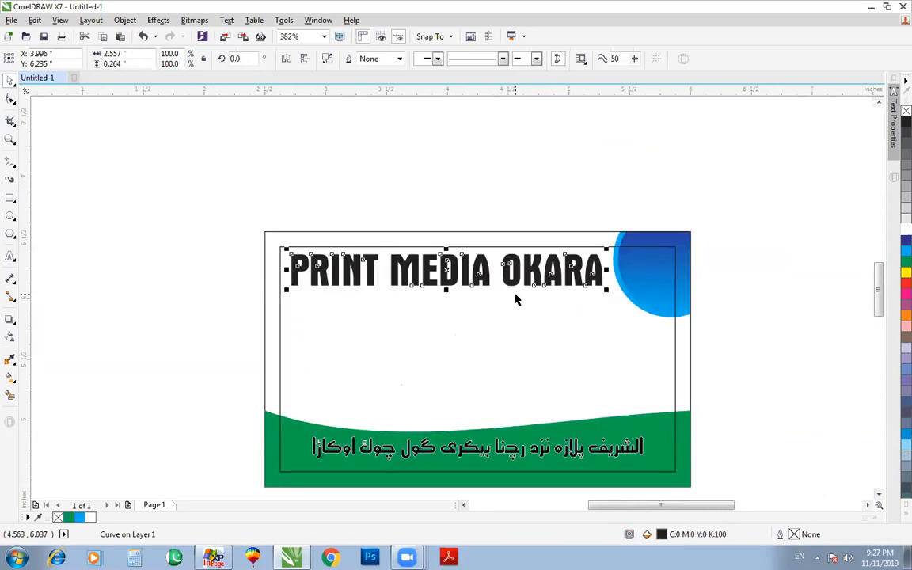
pyautogui.scroll(1, 688, 220)
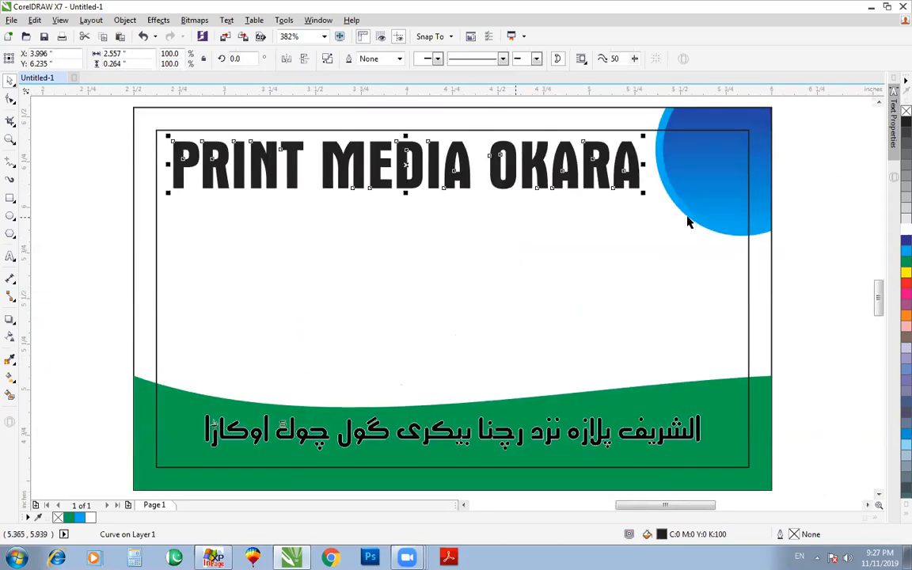
# Select the outer 3.5 by 2.1 inch rectangle of the business card
pyautogui.click(530, 111)
pyautogui.click(529, 107)
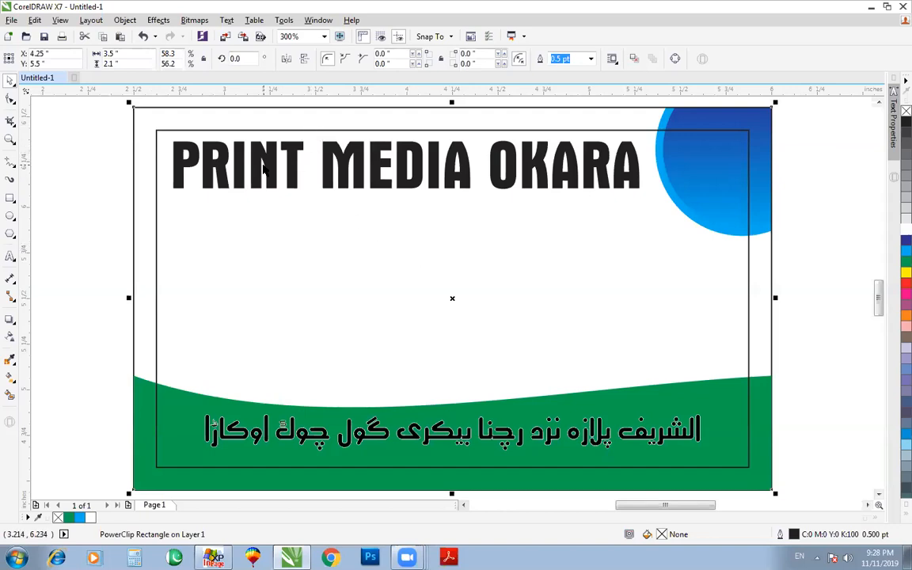
pyautogui.click(125, 20)
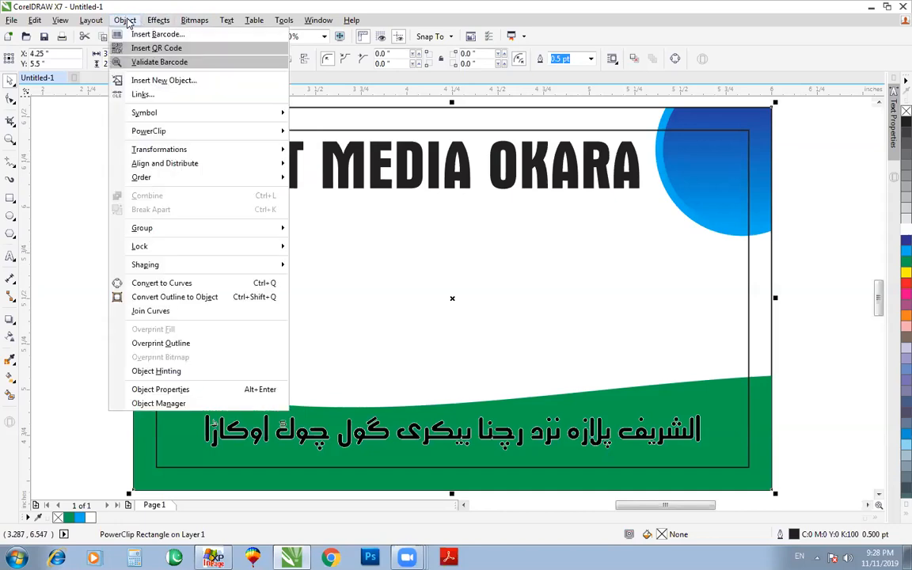
pyautogui.moveTo(152, 23)
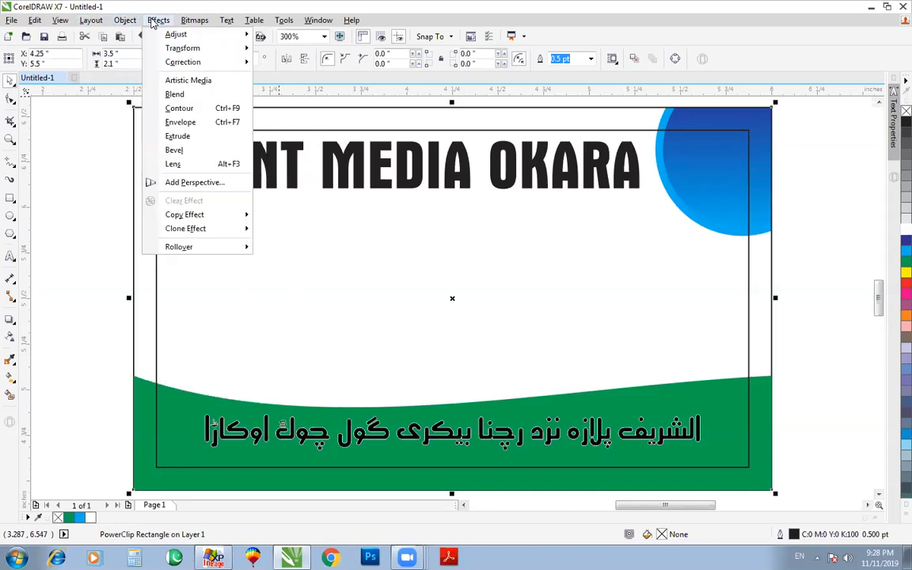
pyautogui.moveTo(185, 23)
pyautogui.moveTo(122, 22)
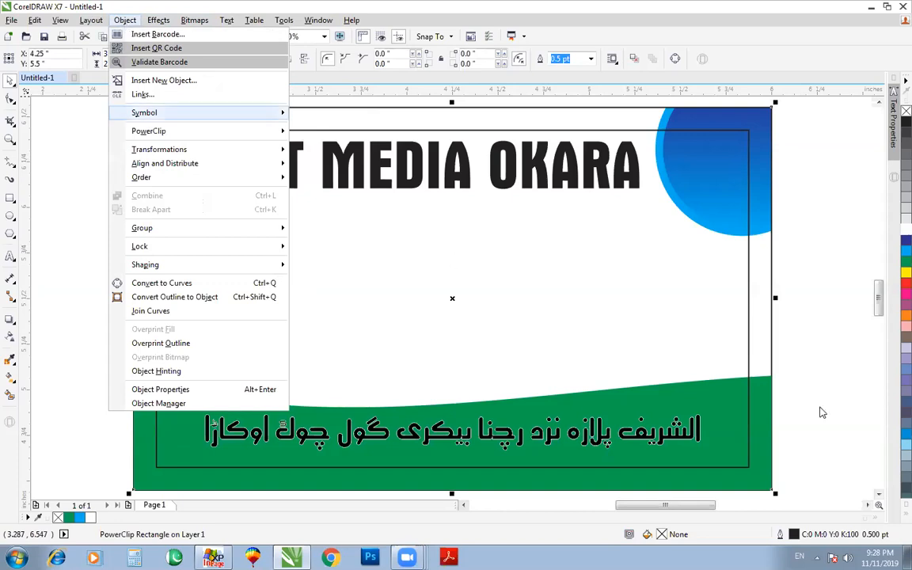
pyautogui.click(811, 357)
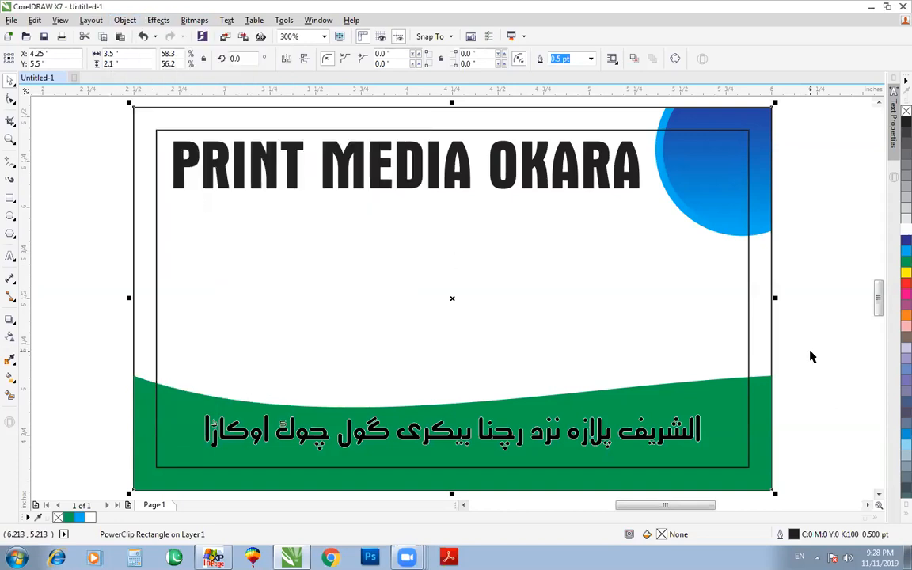
# Try the Retro Circles vector pattern and the Red Leather bitmap pattern as the card's background fill
pyautogui.press('F11')
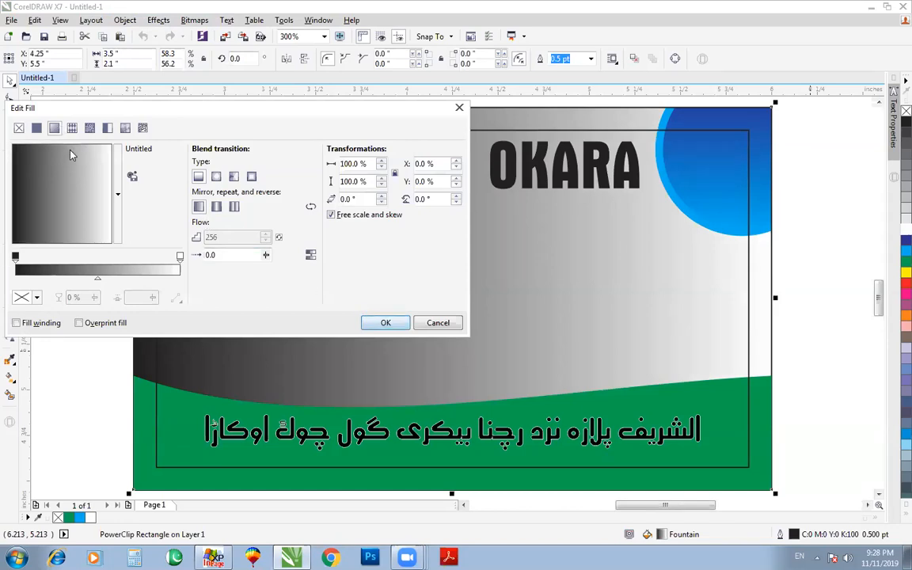
pyautogui.click(71, 130)
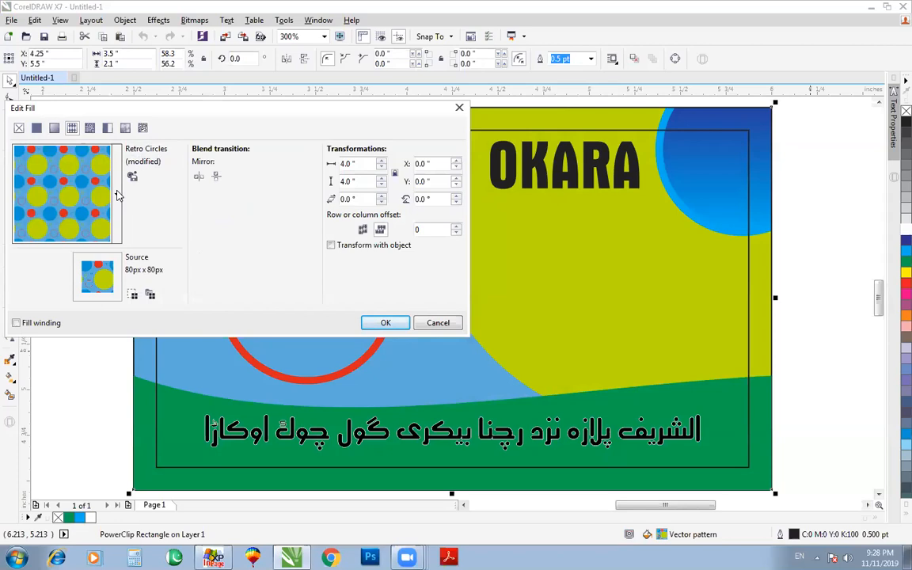
pyautogui.click(89, 128)
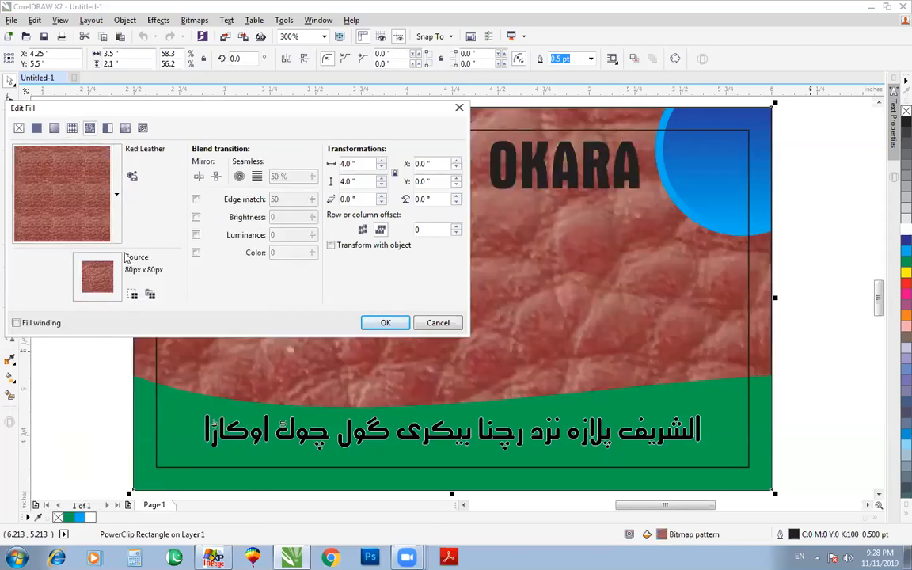
pyautogui.click(113, 222)
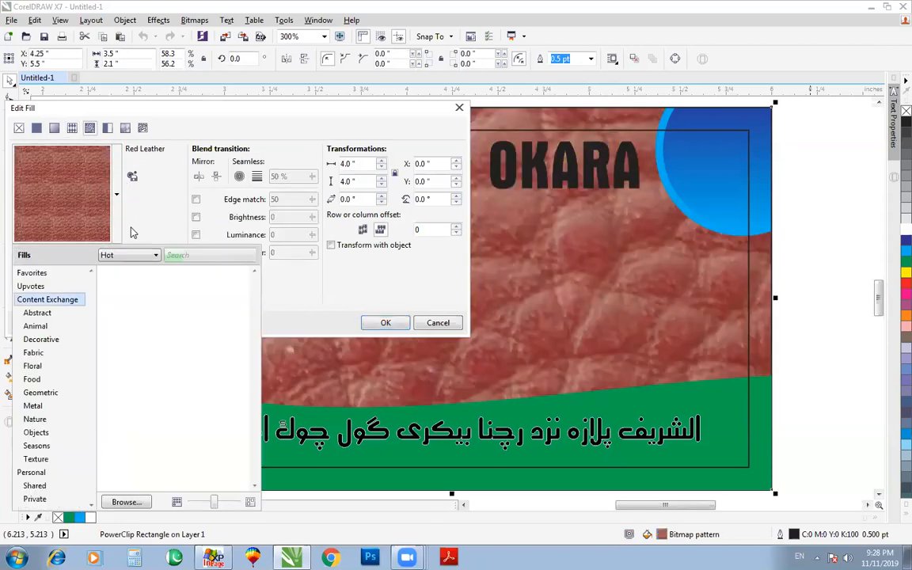
pyautogui.click(79, 184)
pyautogui.click(115, 195)
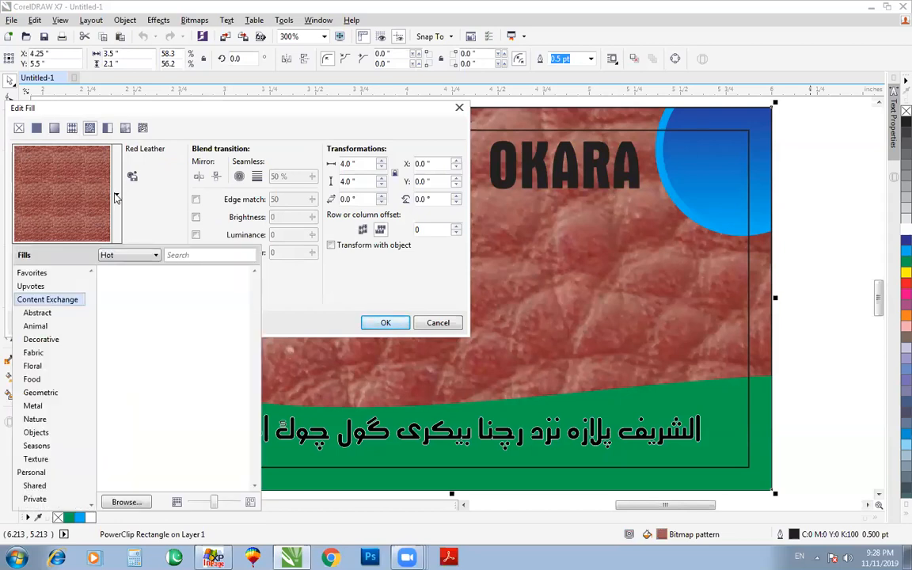
# Switch the background fill back to the Retro Circles vector pattern and browse the Content Exchange pattern library
pyautogui.click(70, 129)
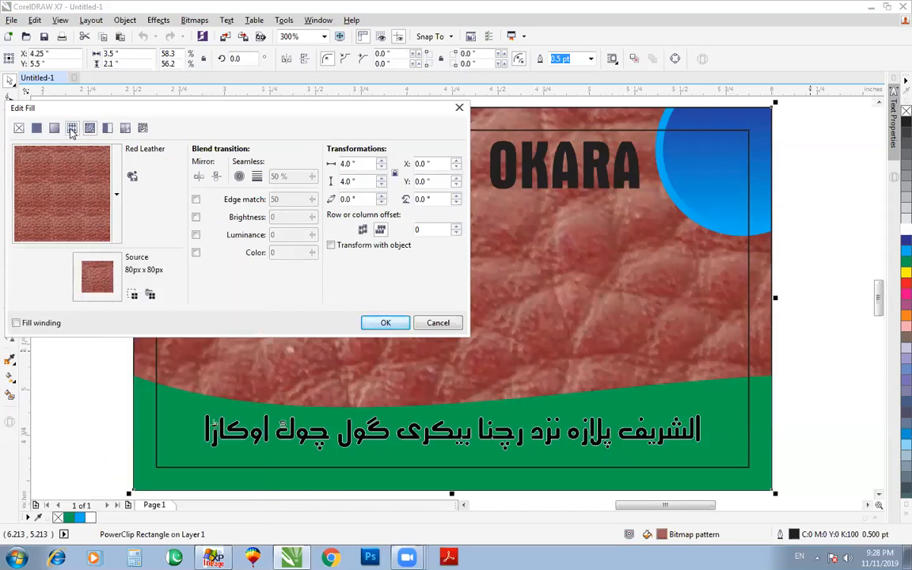
pyautogui.click(71, 129)
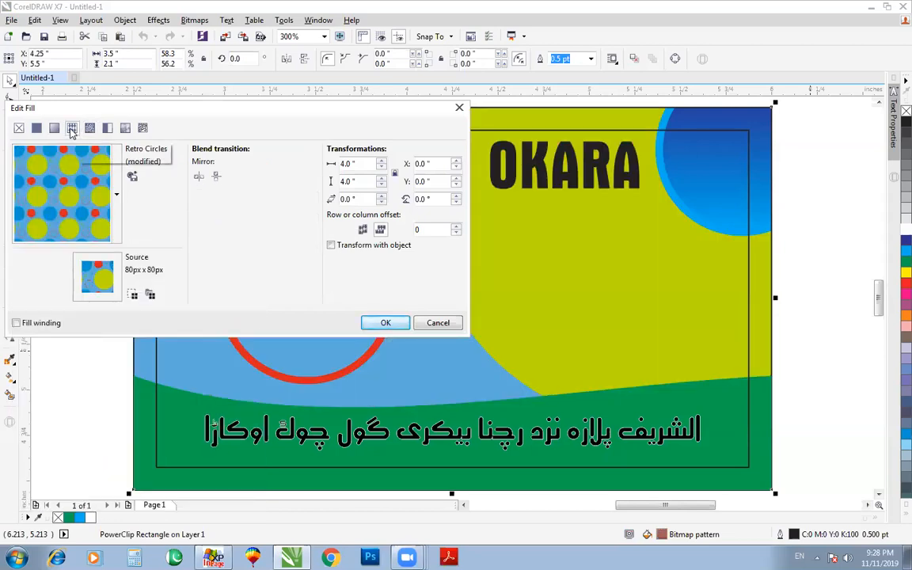
pyautogui.click(117, 196)
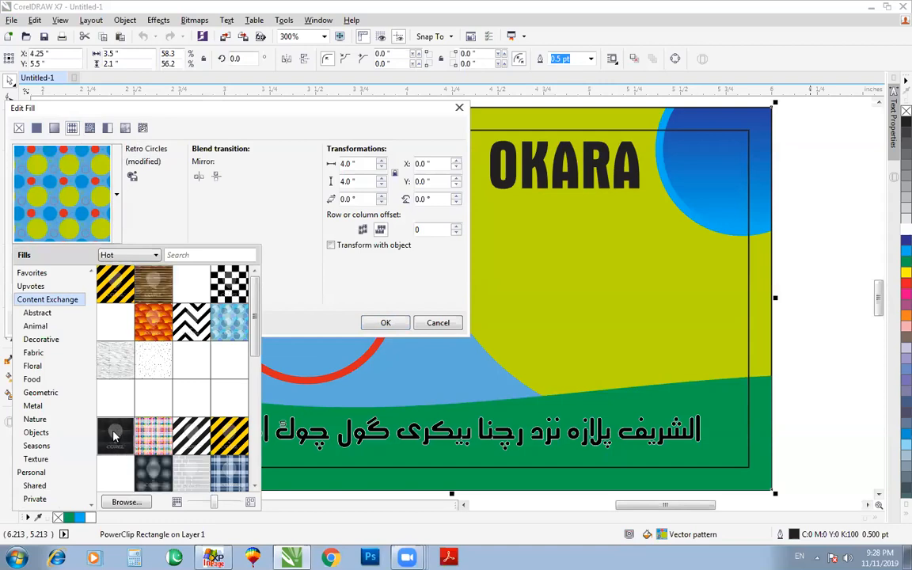
pyautogui.moveTo(115, 435)
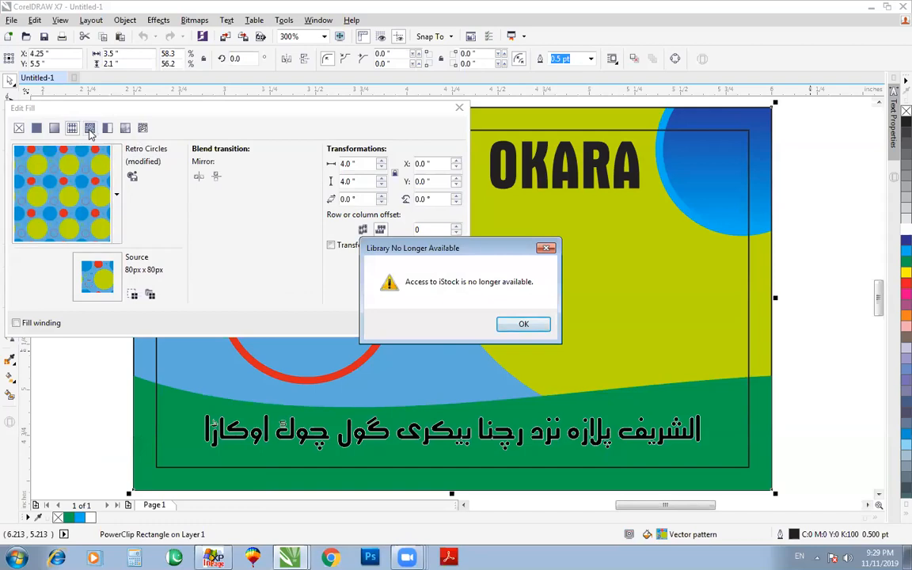
pyautogui.press('Return')
# Try the Aerial clouds, Ribbon candy, Layered marble and Yellow foil texture fills on the card background
pyautogui.click(125, 128)
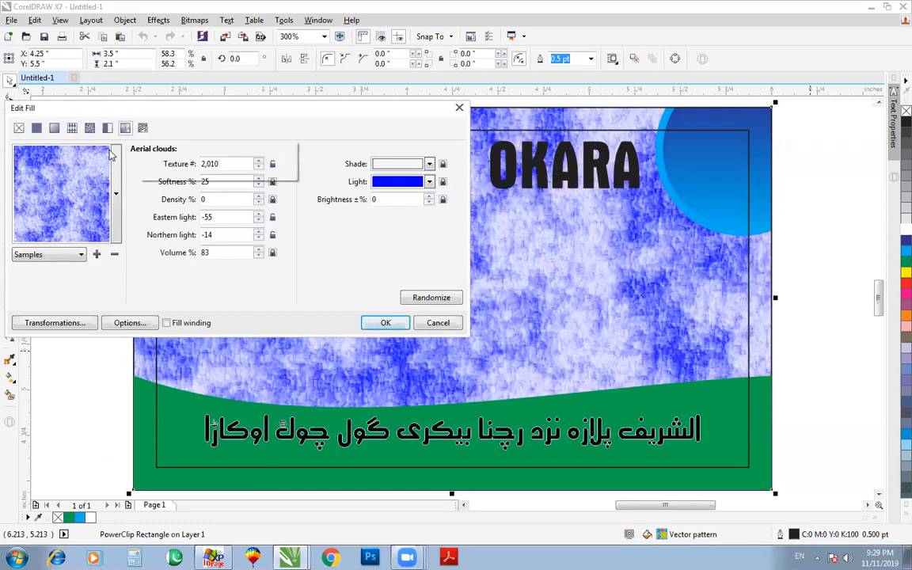
pyautogui.click(103, 183)
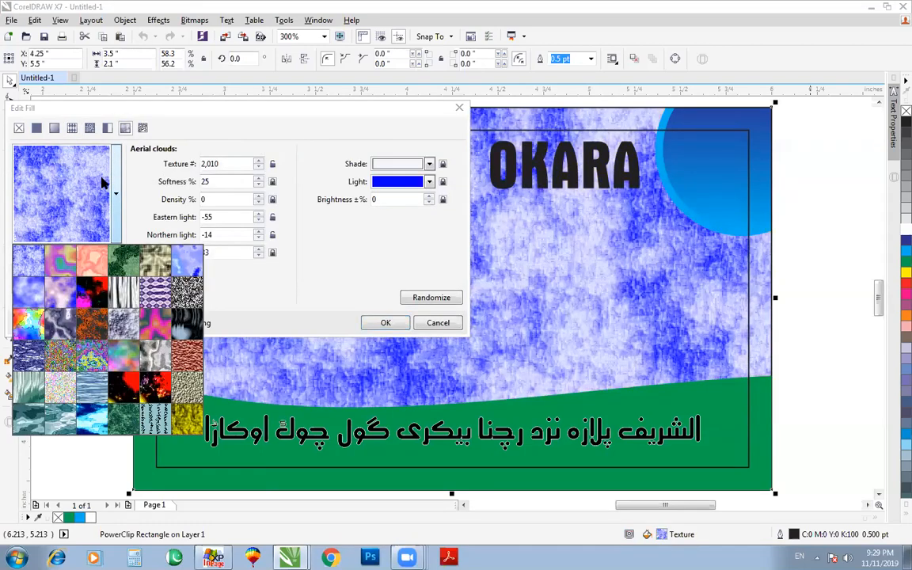
pyautogui.click(24, 394)
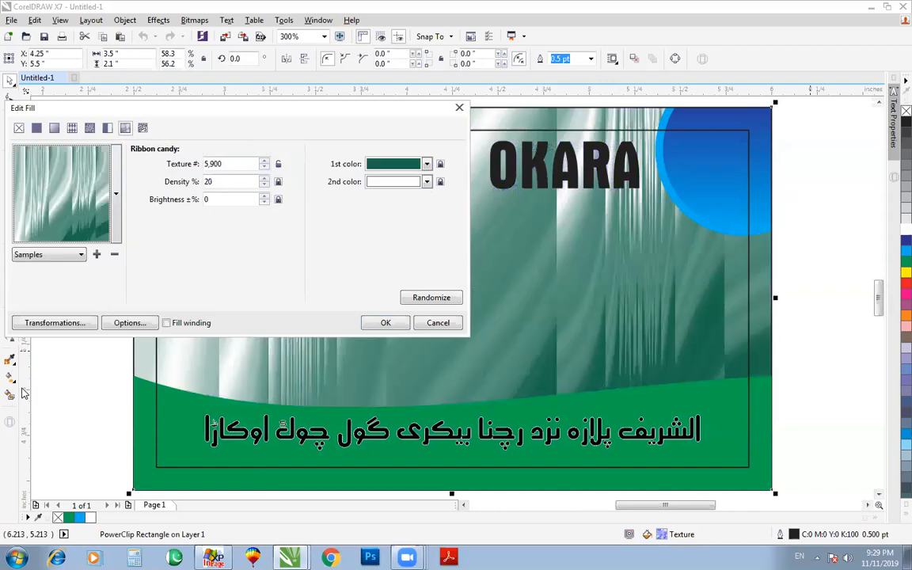
pyautogui.click(109, 170)
pyautogui.click(58, 291)
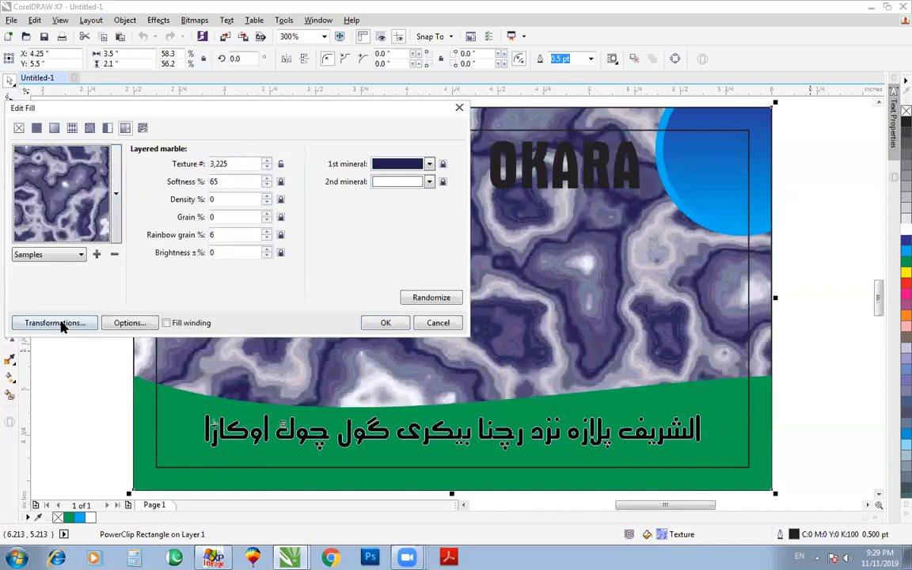
pyautogui.click(114, 198)
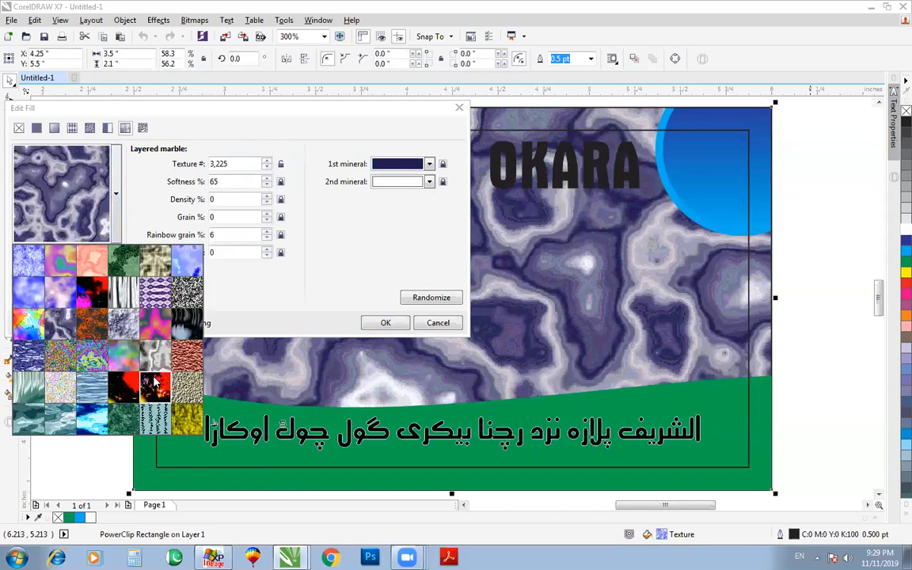
pyautogui.click(187, 419)
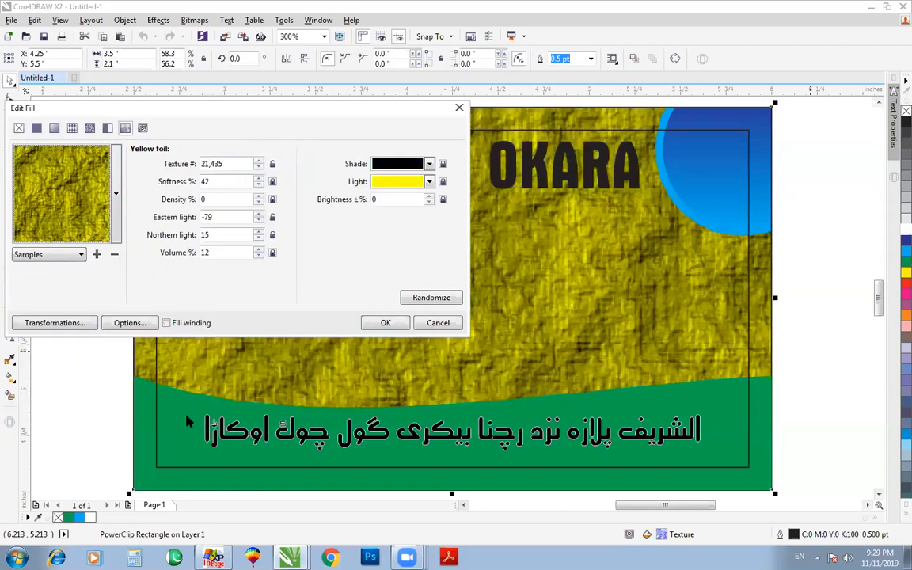
# Try a two-color pattern fill of black circles on the card background, then discard the fill changes
pyautogui.click(108, 128)
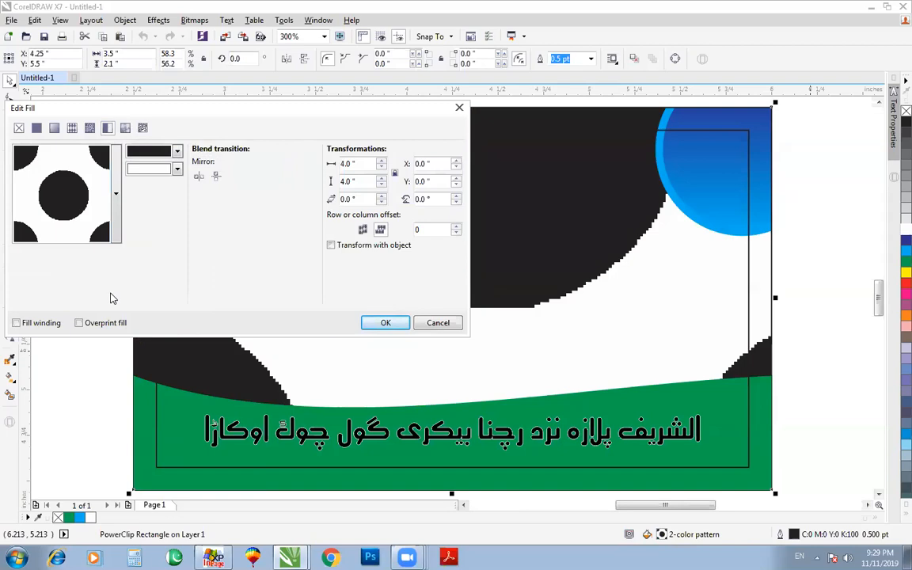
pyautogui.moveTo(406, 558)
pyautogui.click(412, 530)
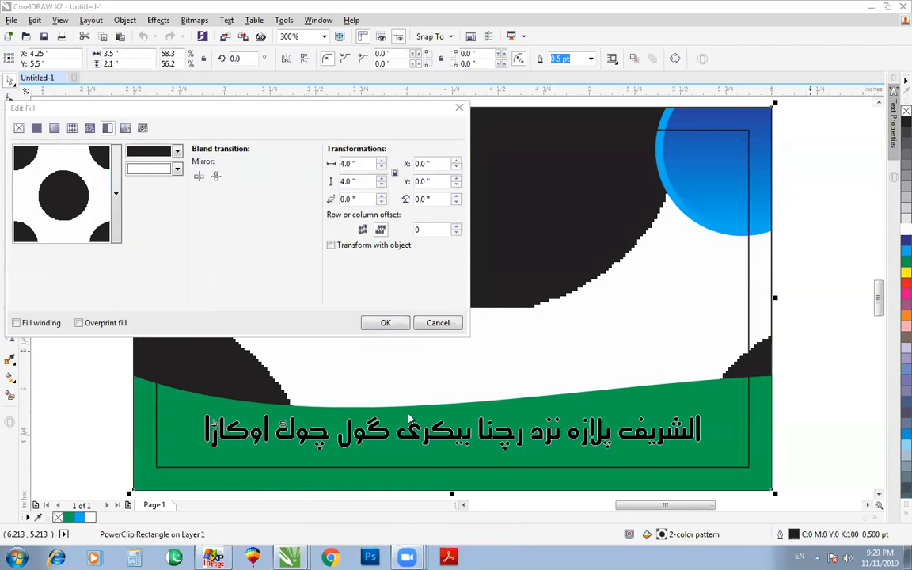
pyautogui.click(438, 323)
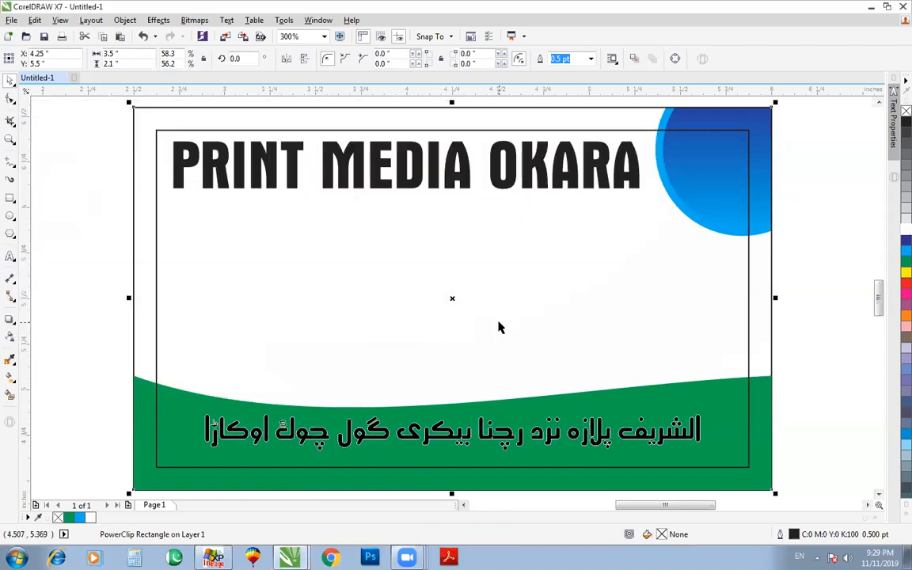
# Try an Aerial clouds texture fill on the card background with an orange light colour and a red shade
pyautogui.press('F11')
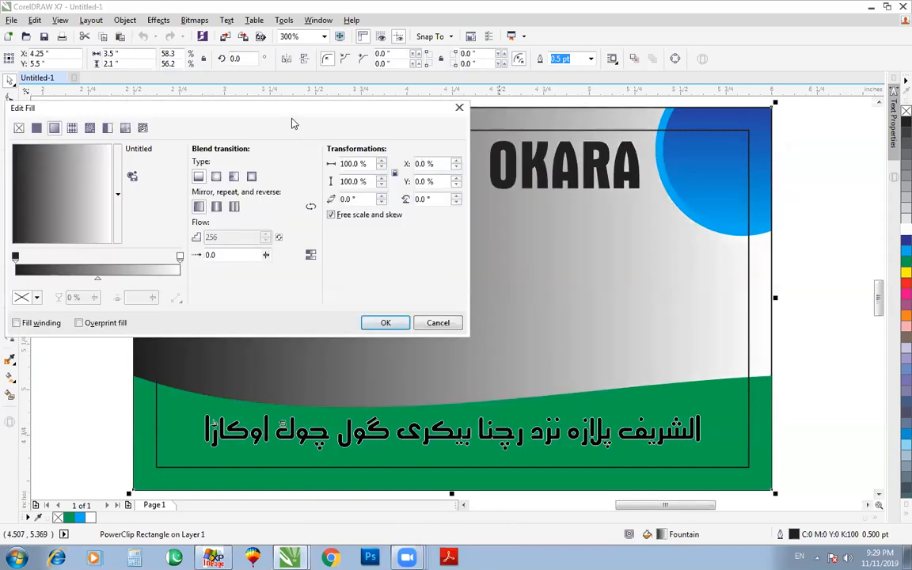
pyautogui.moveTo(264, 105); pyautogui.dragTo(452, 128)
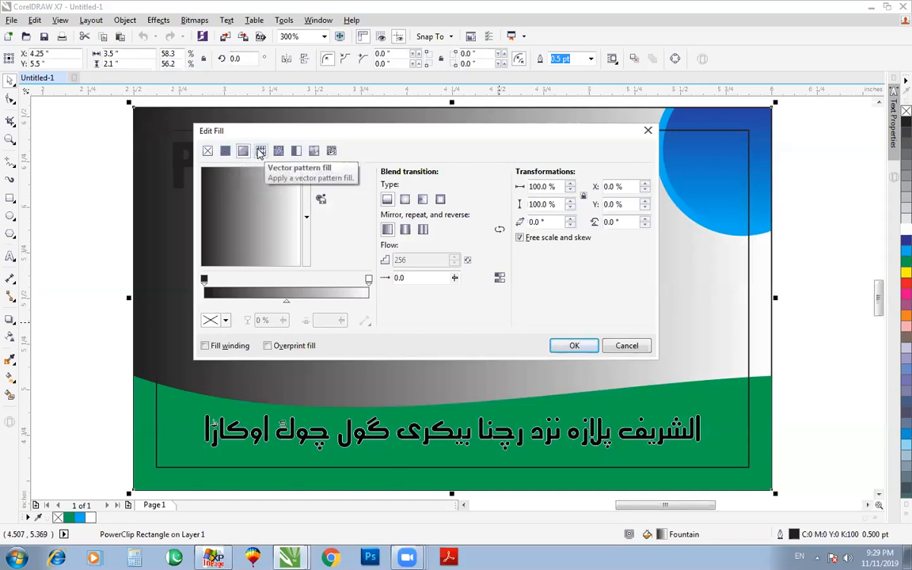
pyautogui.click(313, 151)
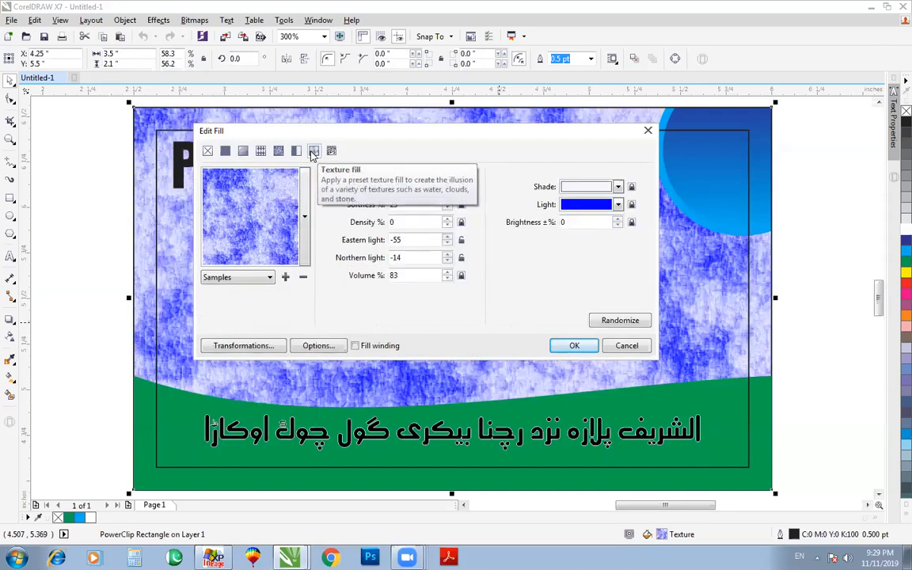
pyautogui.click(620, 205)
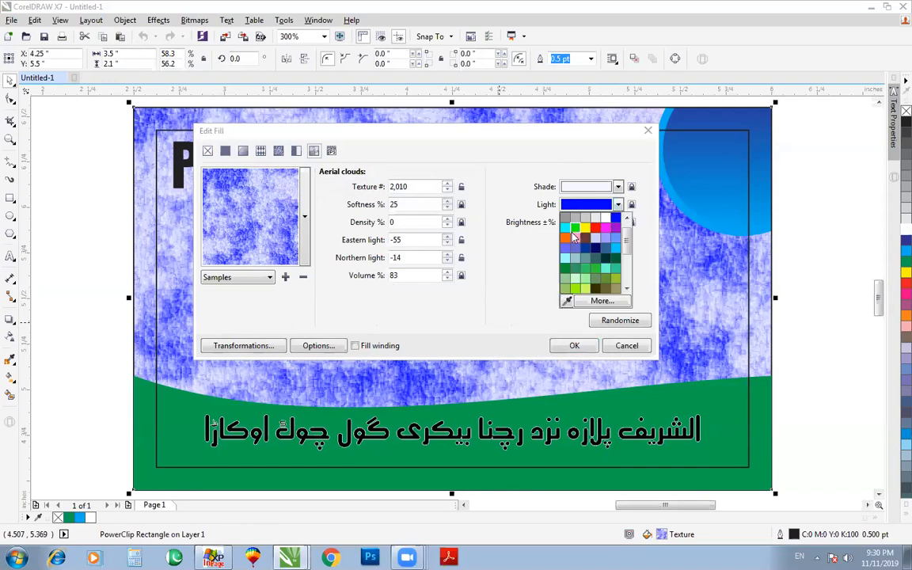
pyautogui.click(568, 236)
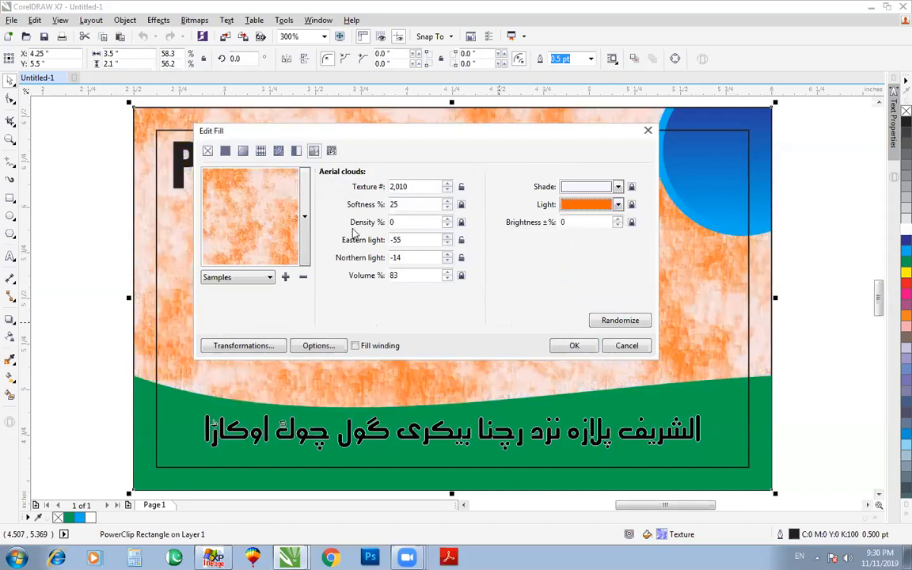
pyautogui.click(617, 188)
pyautogui.click(596, 219)
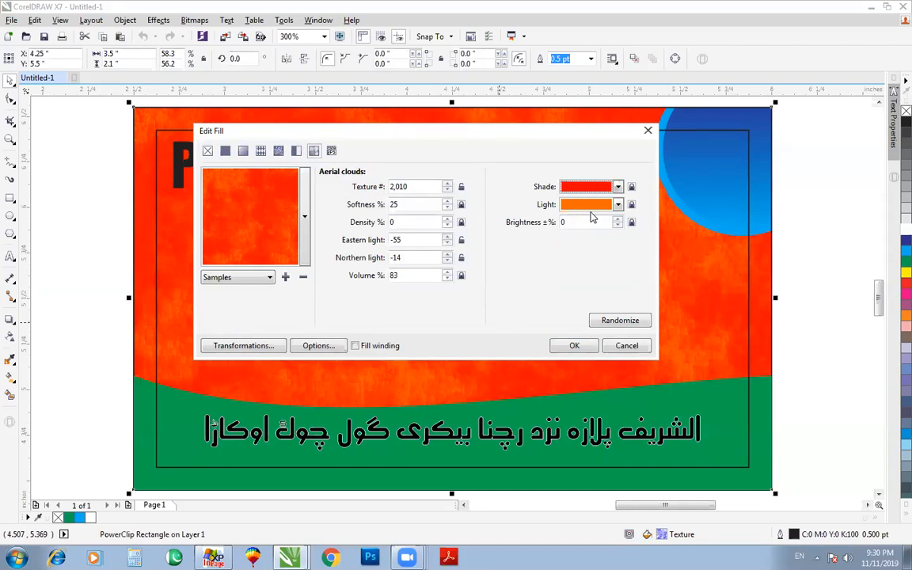
# Try the Red Leather bitmap pattern, the vector pattern and the default Aerial clouds texture as the background fill
pyautogui.click(278, 151)
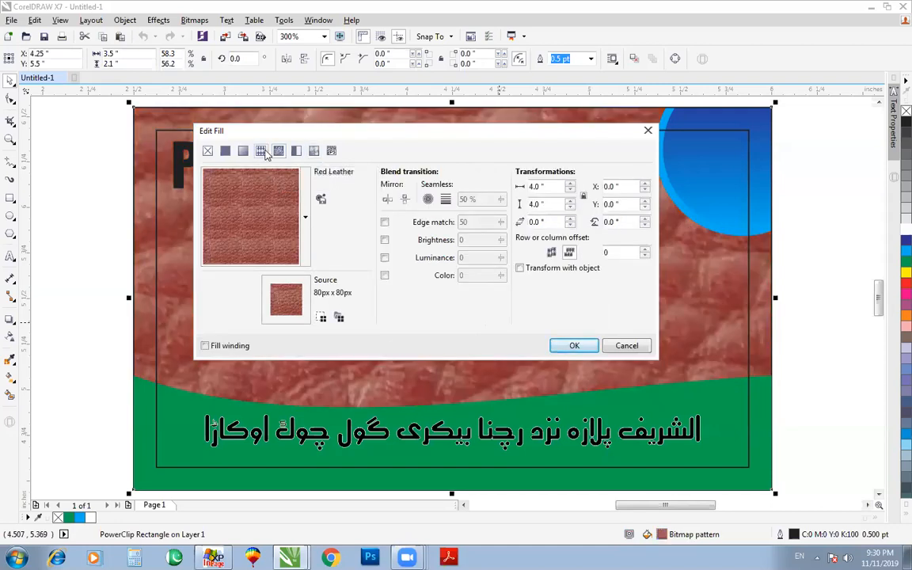
pyautogui.click(263, 152)
pyautogui.click(314, 152)
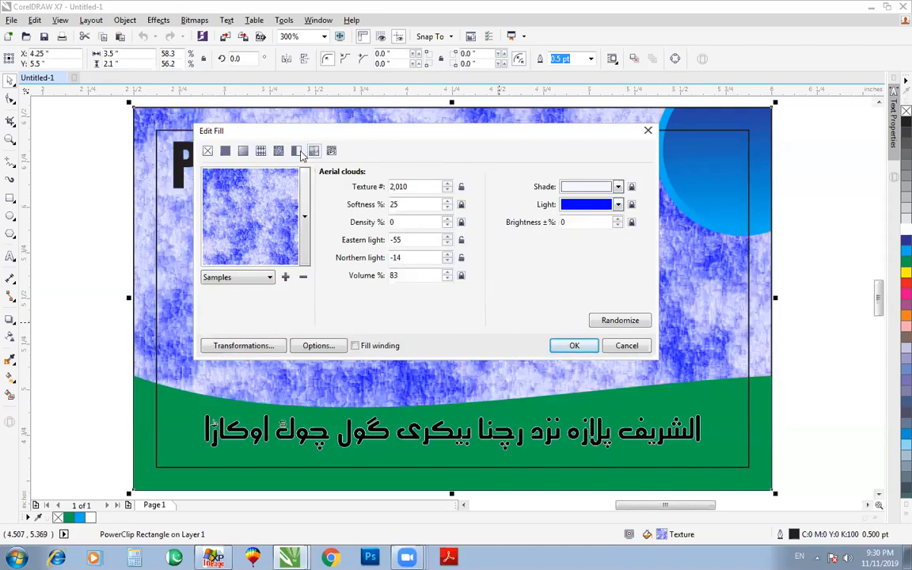
# Switch the card background to a two-color pattern fill using the black-and-white basket-weave design
pyautogui.click(298, 152)
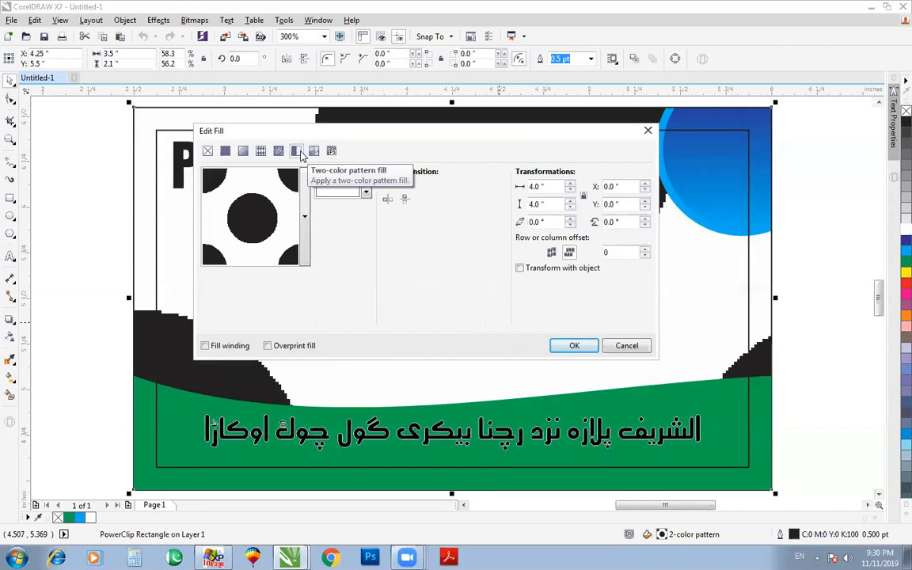
pyautogui.click(305, 217)
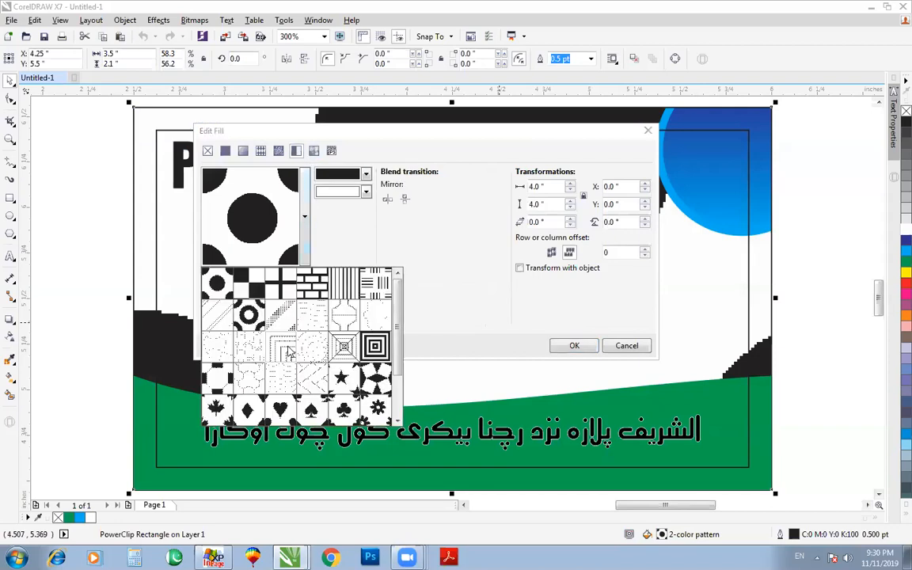
pyautogui.scroll(-2, 399, 339)
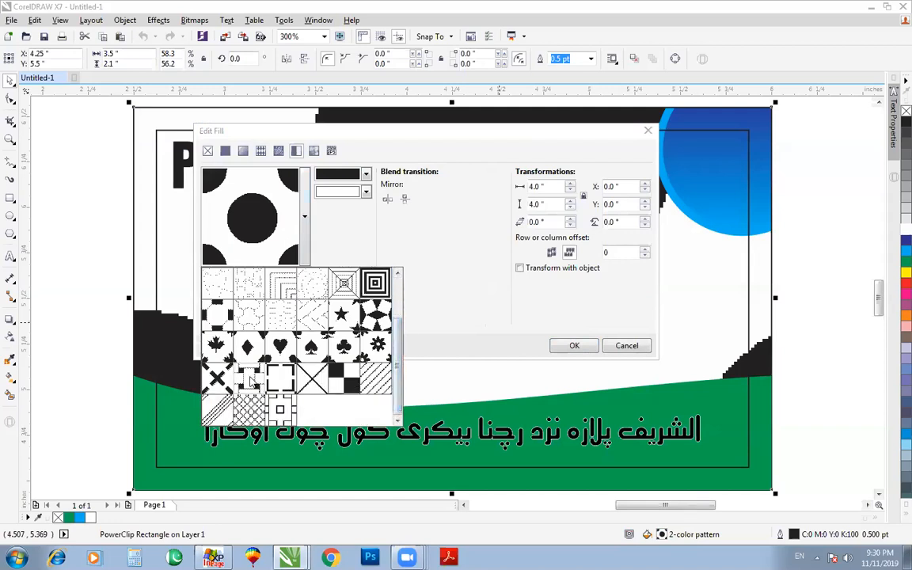
pyautogui.click(251, 381)
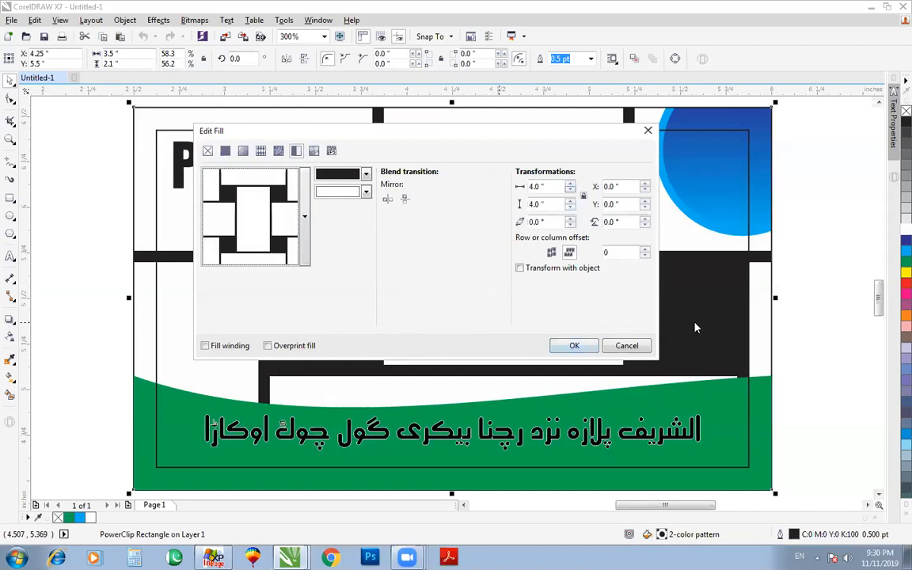
# Set the basket-weave pattern's tile width and height to 1 inch each and apply the fill
pyautogui.doubleClick(535, 187)
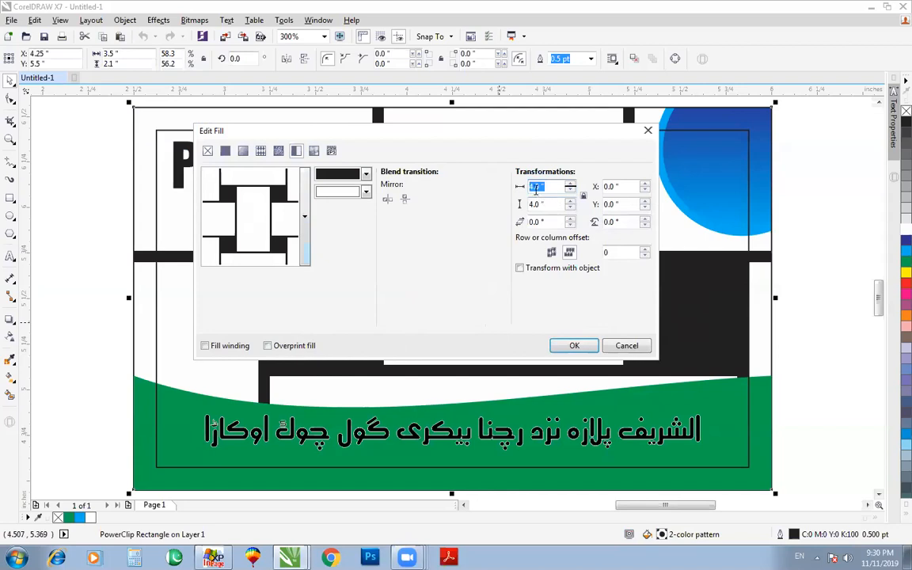
pyautogui.write('1')
pyautogui.press('Tab')
pyautogui.press('Tab')
pyautogui.doubleClick(540, 206)
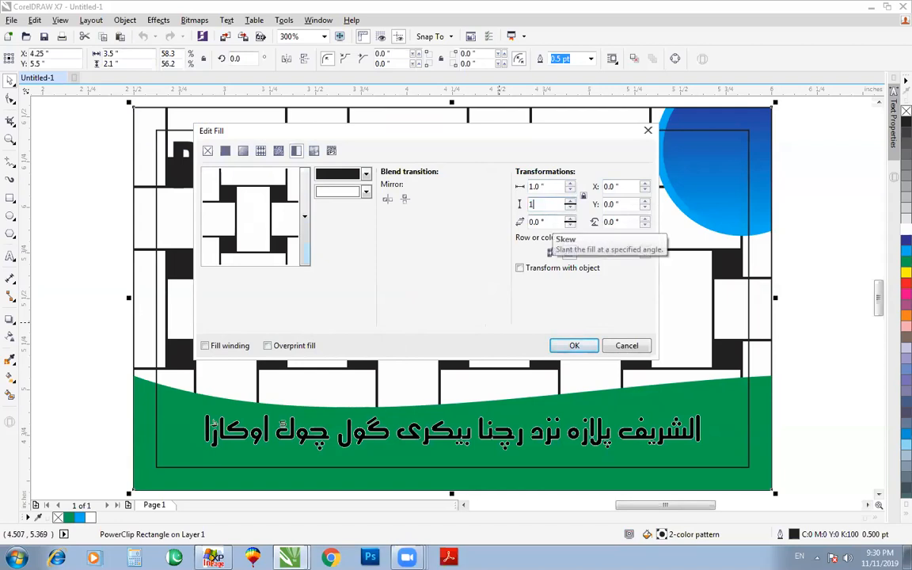
pyautogui.click(576, 345)
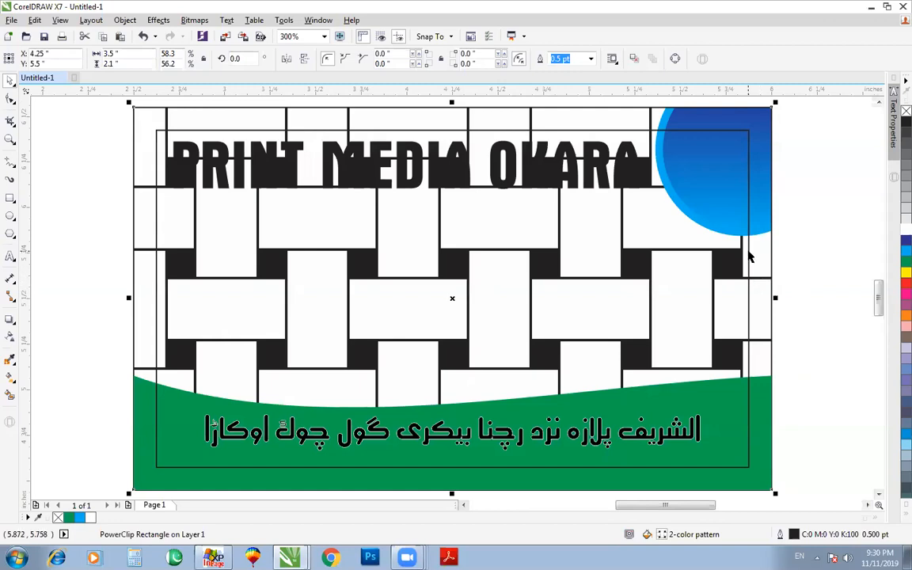
# Reduce the background pattern's tile size to 0.2 inch wide and 0.2 inch high
pyautogui.doubleClick(662, 535)
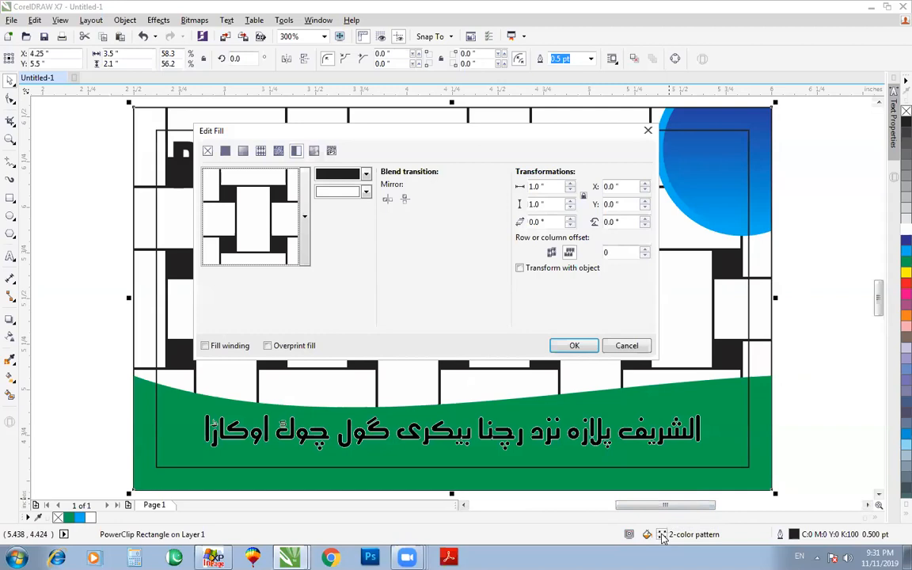
pyautogui.doubleClick(552, 186)
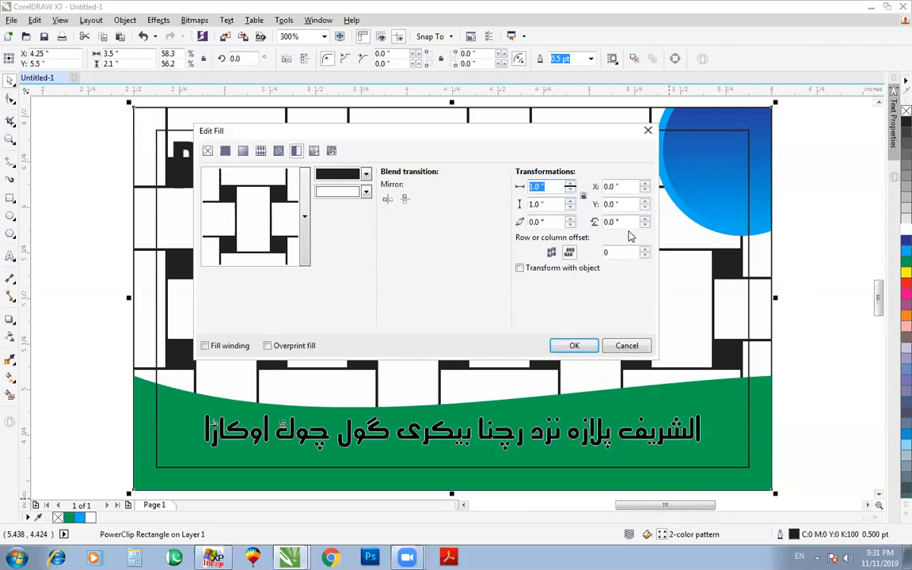
pyautogui.press('BackSpace')
pyautogui.write('.2')
pyautogui.press('Tab')
pyautogui.press('BackSpace')
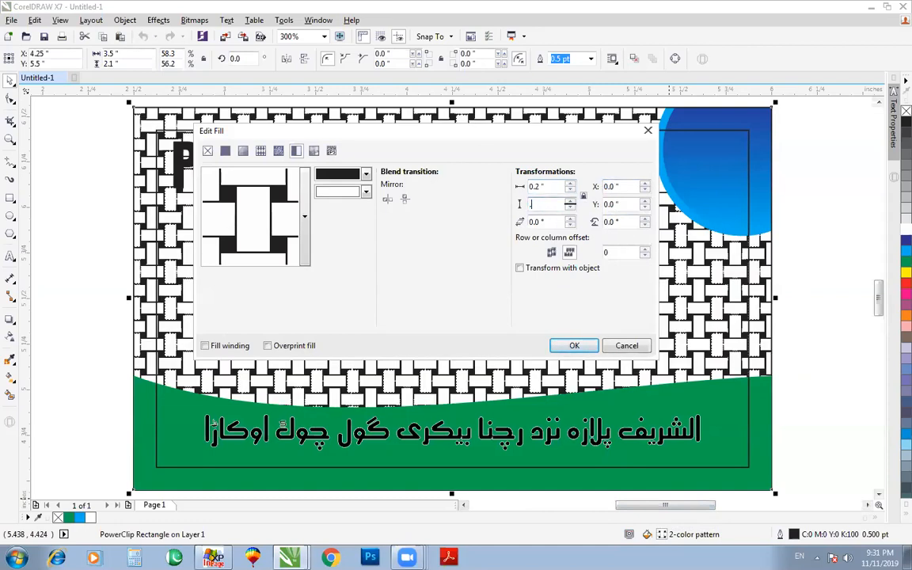
pyautogui.click(575, 345)
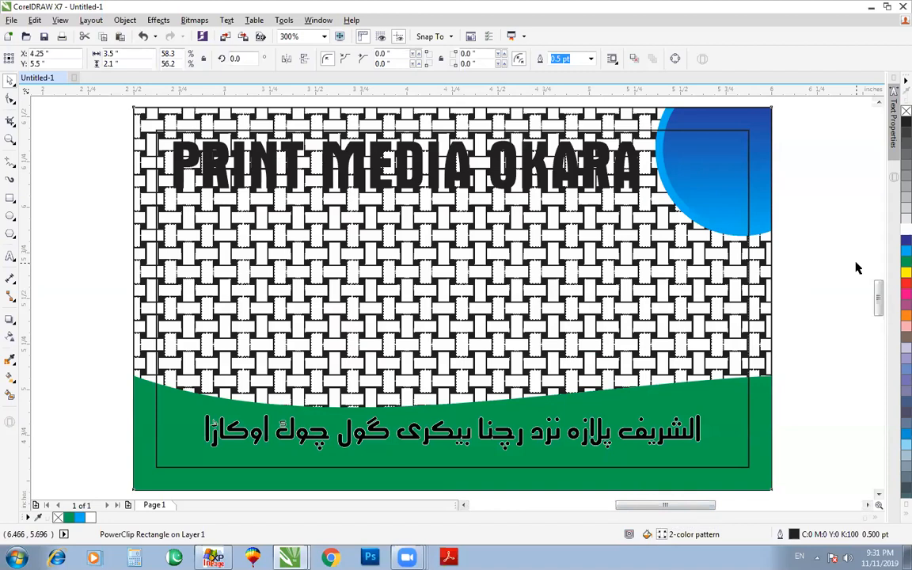
# Recolour the background's basket-weave pattern with blue as the front colour and light cyan as the back colour
pyautogui.click(692, 310)
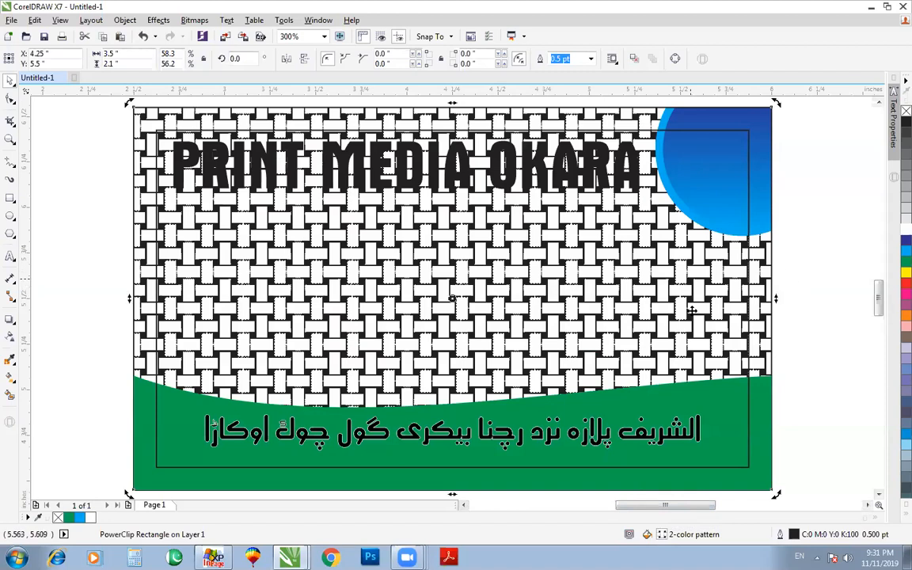
pyautogui.doubleClick(661, 536)
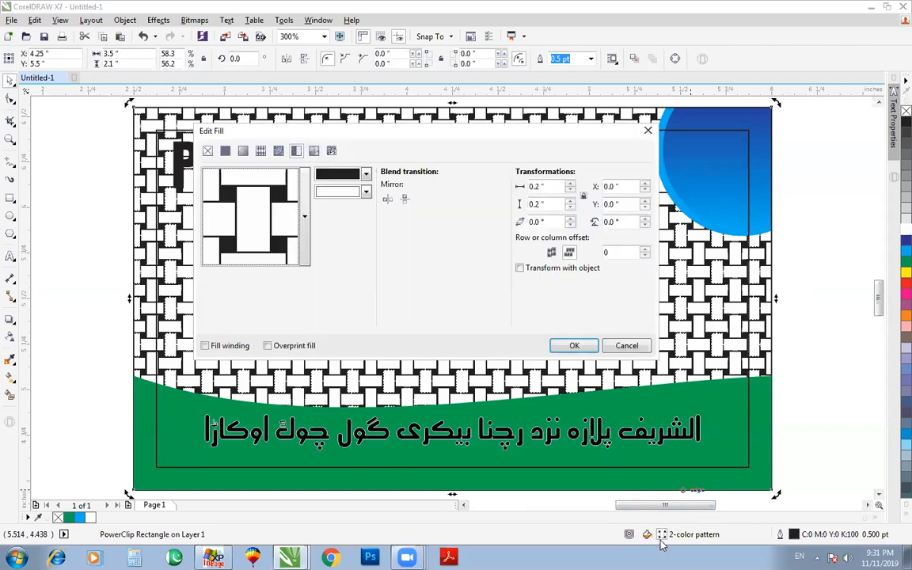
pyautogui.click(339, 174)
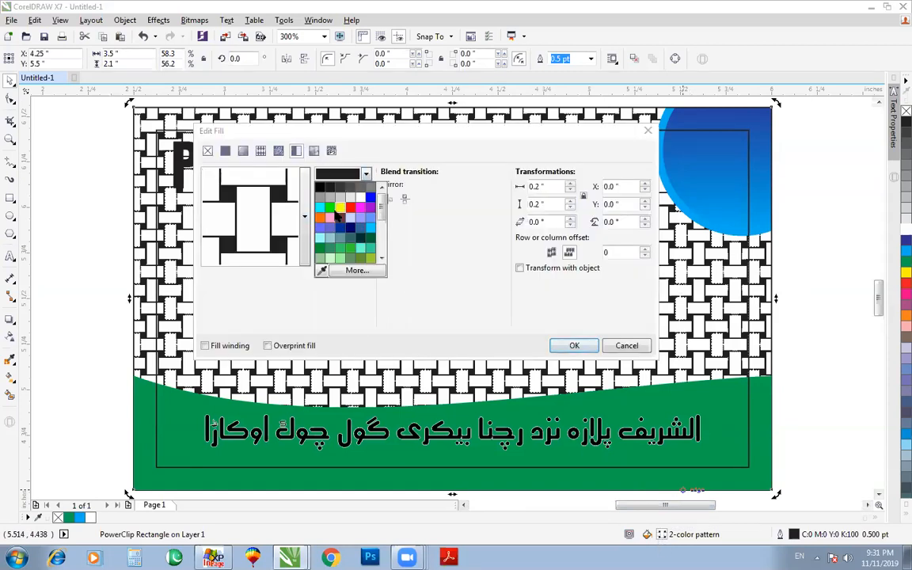
pyautogui.click(370, 196)
pyautogui.click(367, 192)
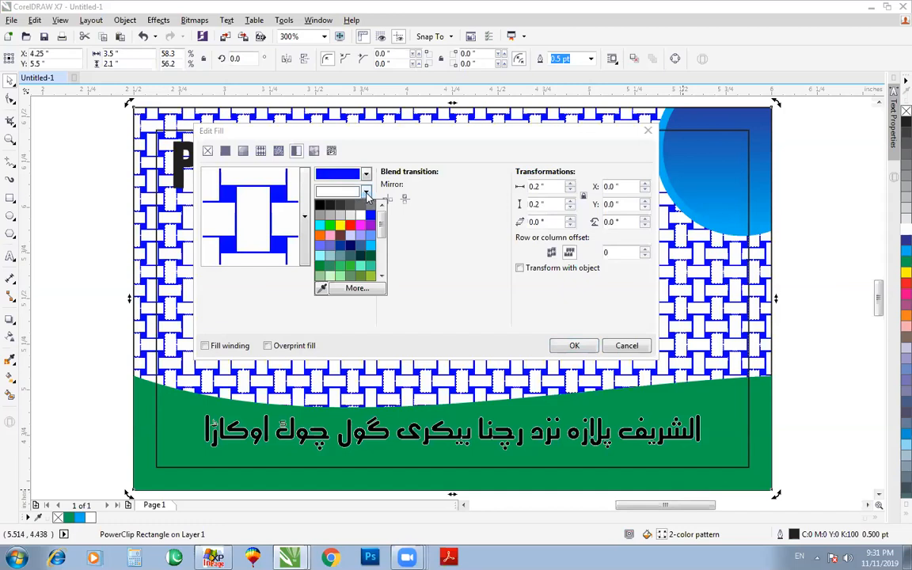
pyautogui.click(324, 259)
pyautogui.click(574, 345)
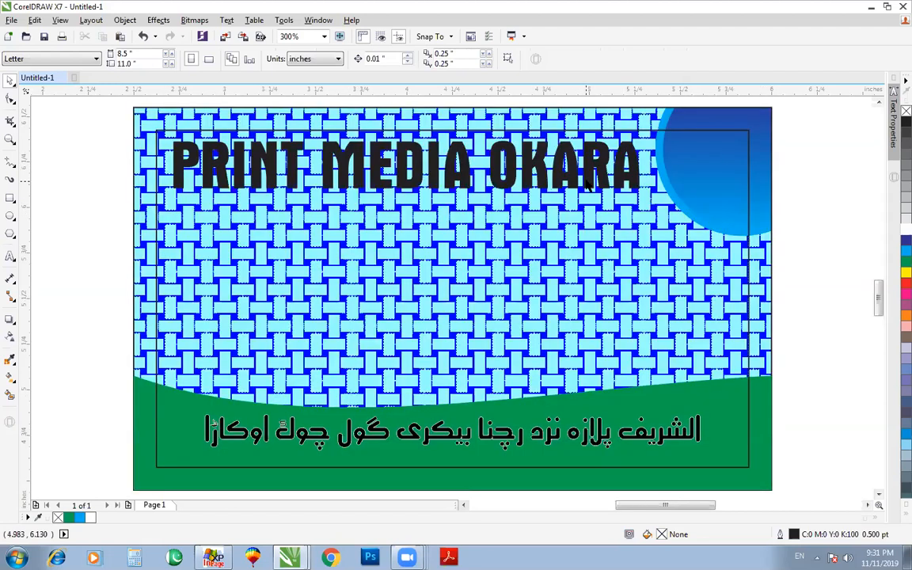
# Fill the curved green band along the card's lower edge with cyan
pyautogui.click(565, 188)
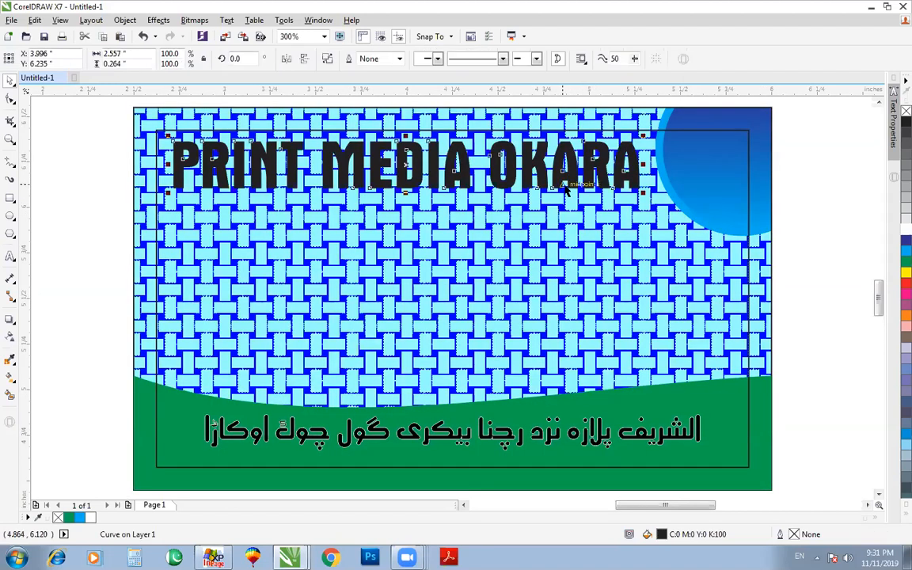
pyautogui.click(714, 406)
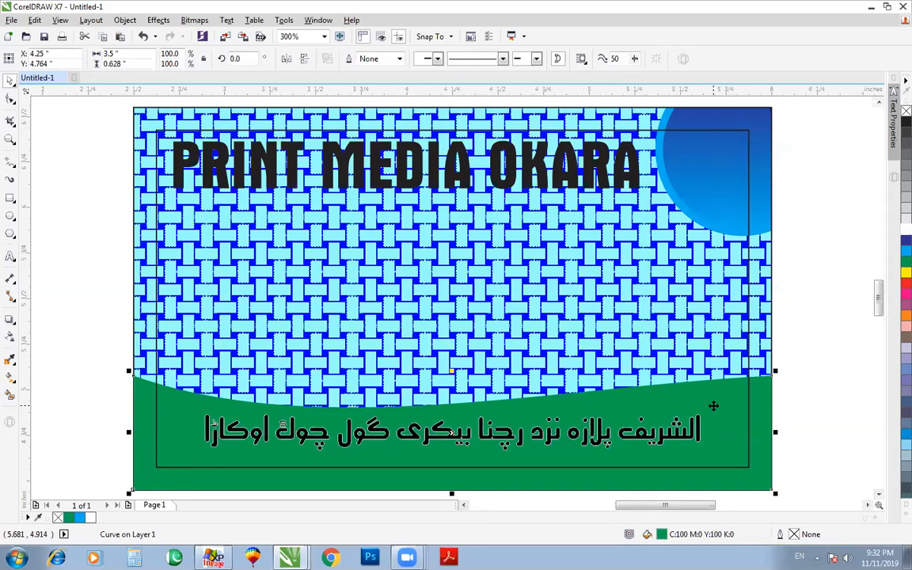
pyautogui.click(904, 251)
# Apply a downward linear fountain fill to the lower band, running from cyan to the palette's Blue (C100 M100)
pyautogui.press('g')
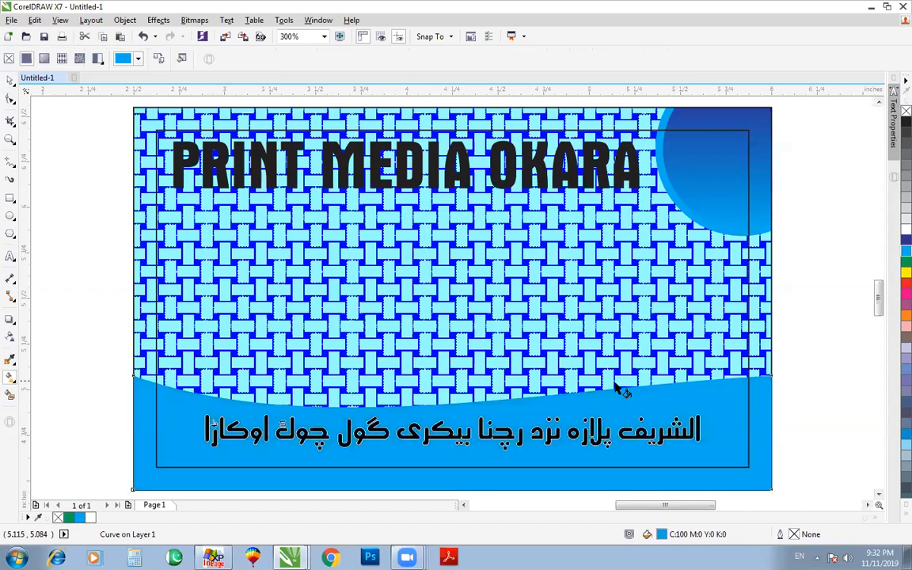
pyautogui.moveTo(618, 388); pyautogui.dragTo(682, 489)
pyautogui.click(712, 485)
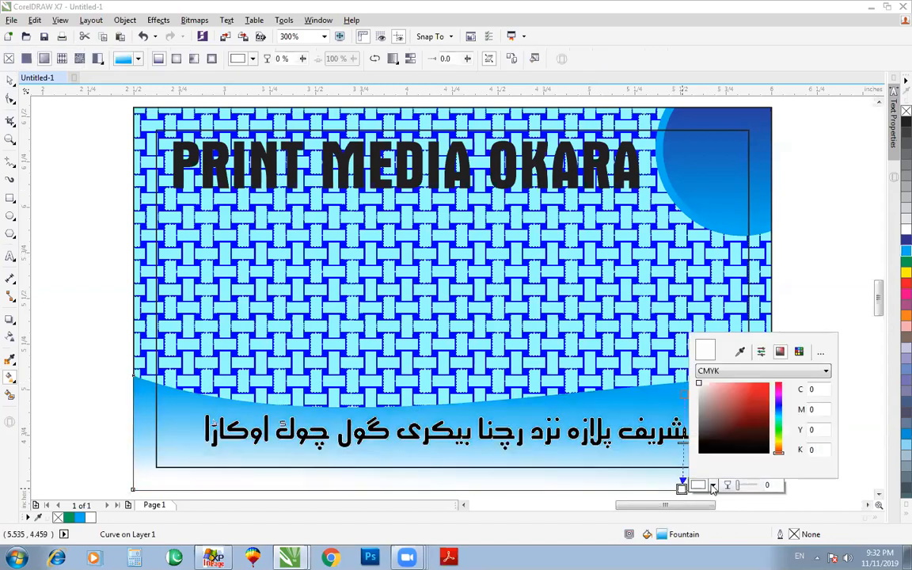
pyautogui.click(740, 352)
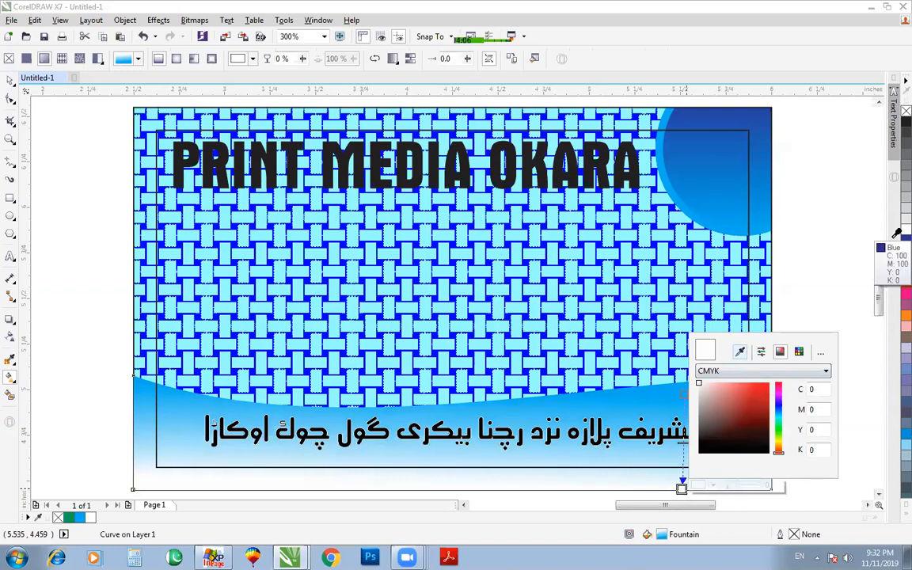
pyautogui.click(906, 240)
pyautogui.click(824, 269)
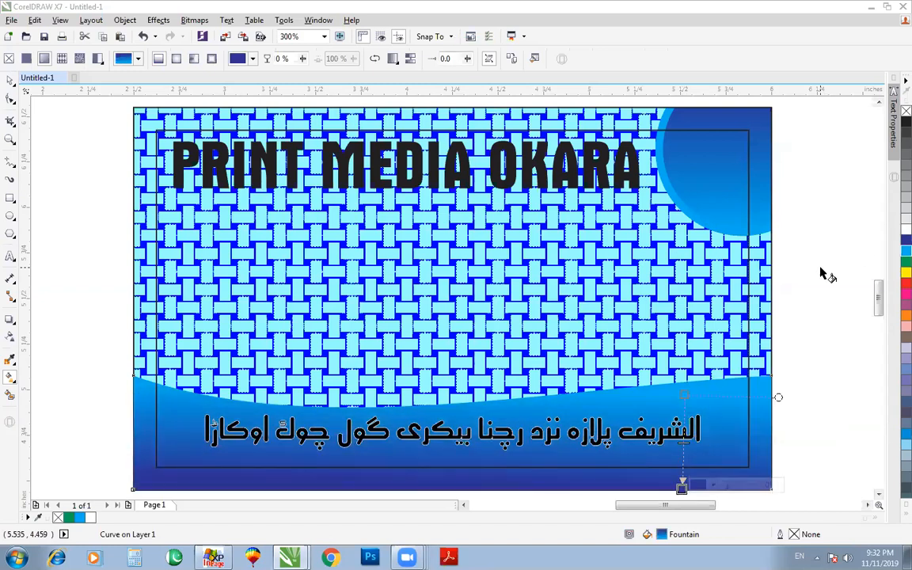
# Fill the PRINT MEDIA OKARA title with red
pyautogui.press('space')
pyautogui.click(591, 166)
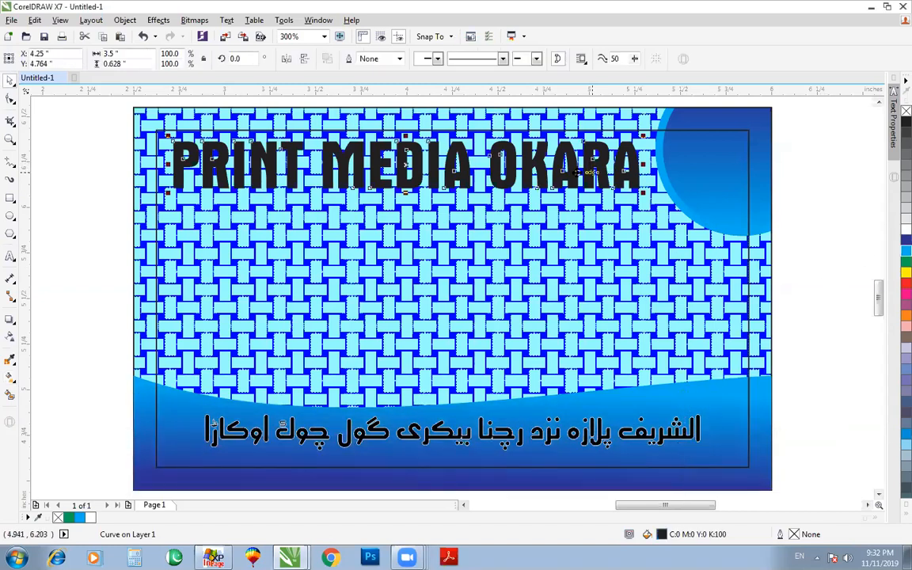
pyautogui.click(906, 283)
# Give the PRINT MEDIA OKARA title a 4 pt white outline with rounded corners, placed behind the fill
pyautogui.hotkey('shift', 'F2')
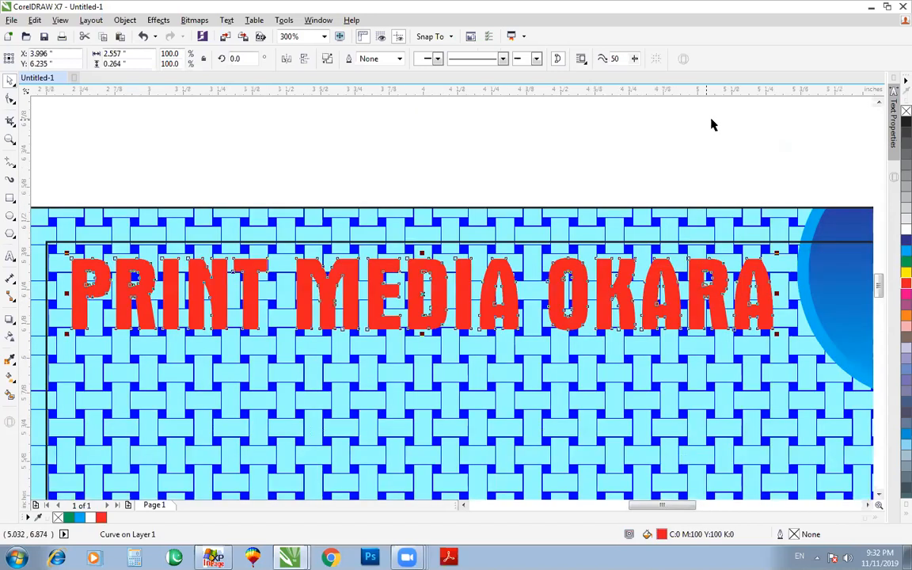
pyautogui.press('F12')
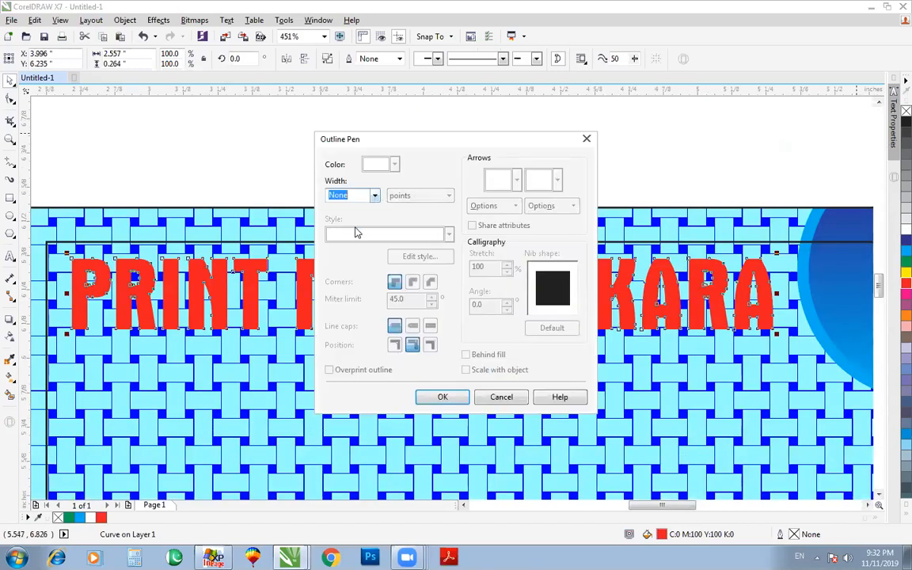
pyautogui.click(374, 196)
pyautogui.click(353, 285)
pyautogui.click(413, 283)
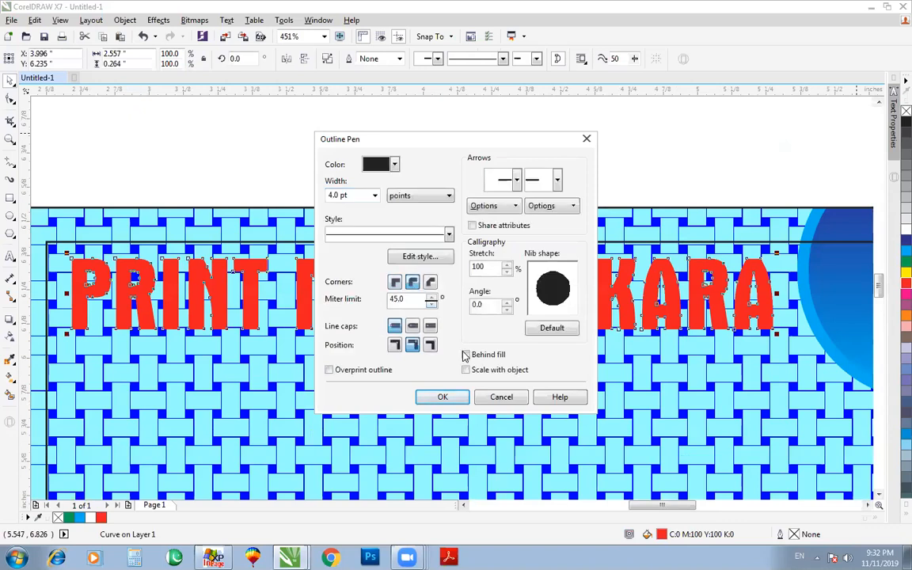
pyautogui.click(465, 355)
pyautogui.click(443, 397)
pyautogui.rightClick(893, 235)
pyautogui.press('Escape')
pyautogui.press('F4')
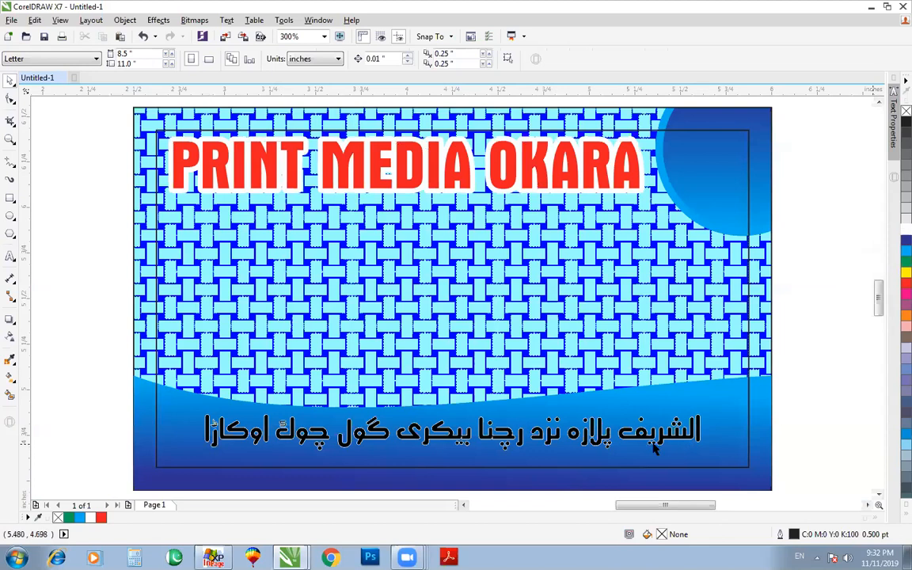
# Fill the black Urdu address line on the lower band with white and deselect it
pyautogui.click(653, 435)
pyautogui.click(903, 232)
pyautogui.press('Escape')
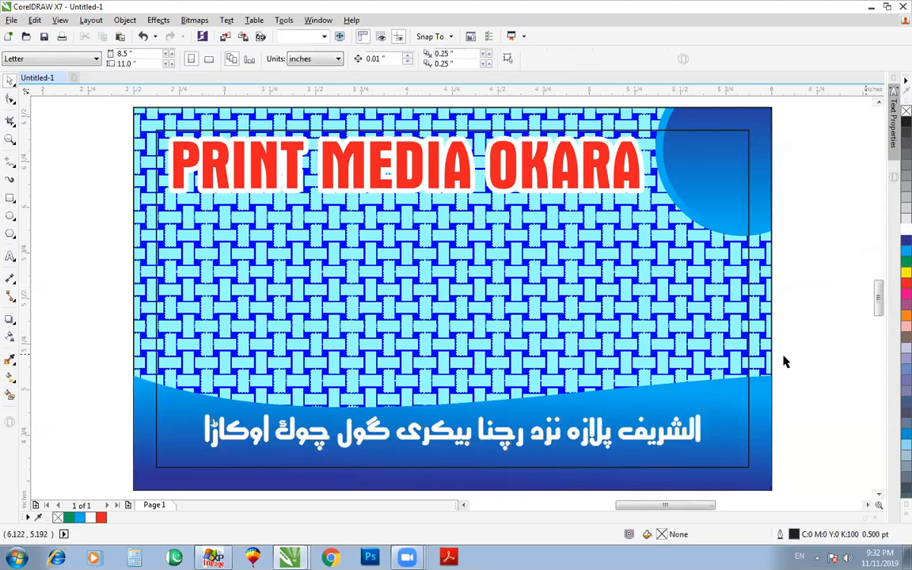
pyautogui.click(681, 443)
pyautogui.keyDown('shift'); pyautogui.click(717, 403); pyautogui.keyUp('shift')
pyautogui.press('Escape')
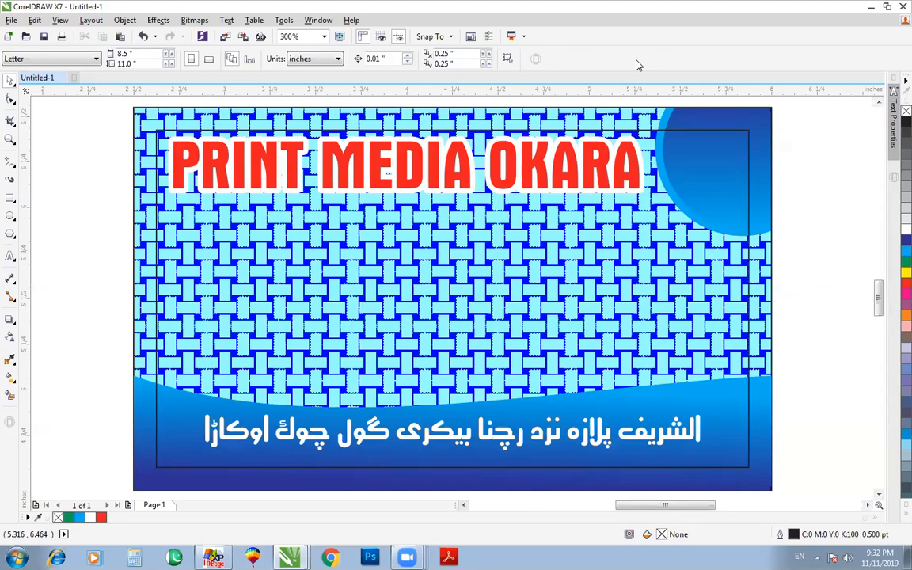
pyautogui.moveTo(406, 557)
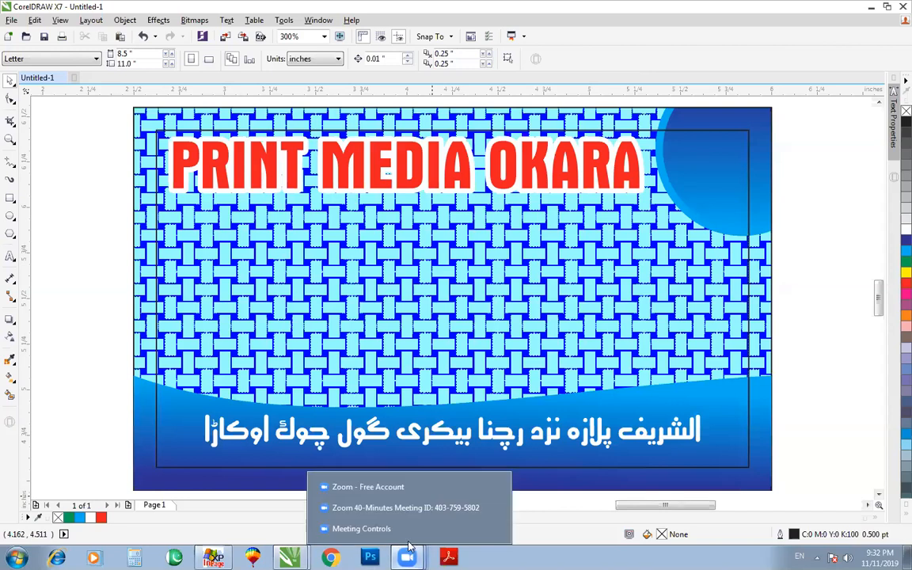
pyautogui.click(402, 529)
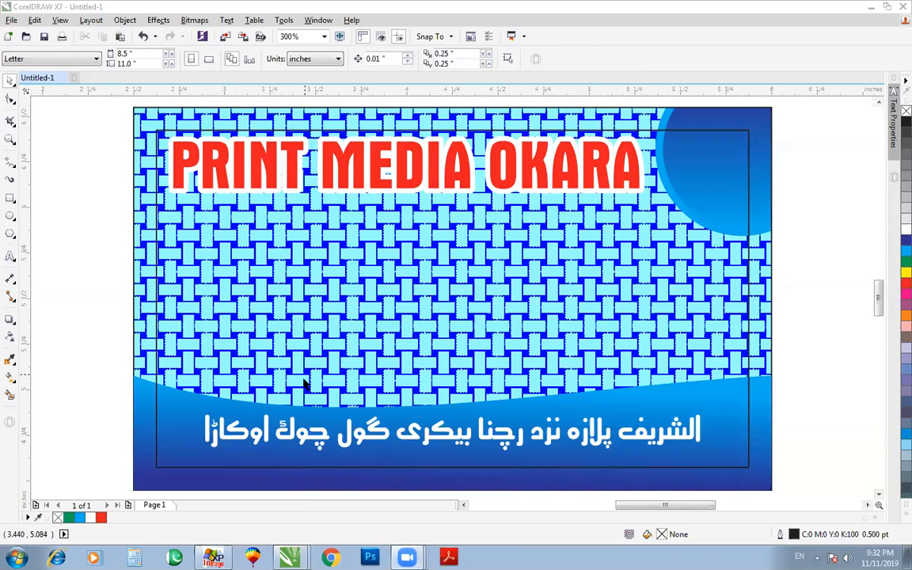
# Break the white Urdu address line apart into separate objects and select all of its pieces
pyautogui.click(498, 438)
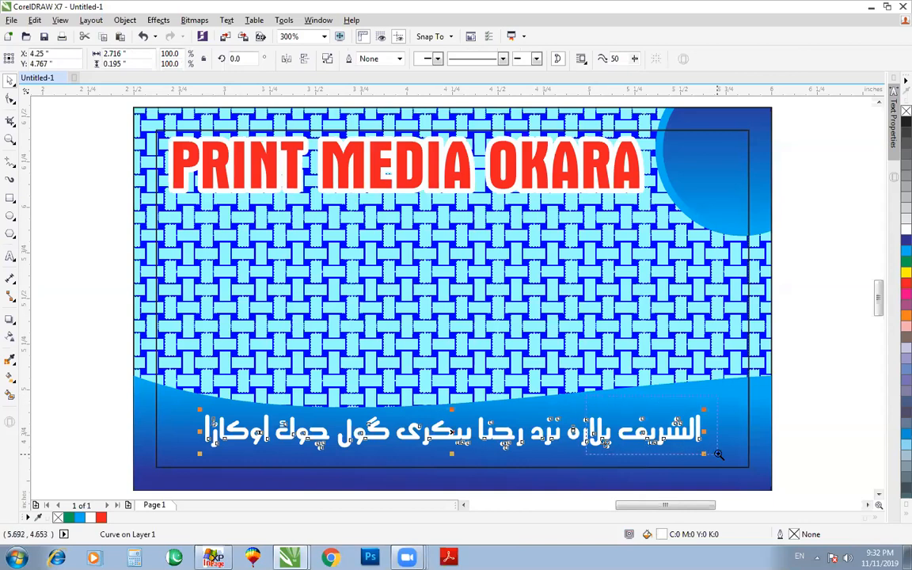
pyautogui.scroll(5, 718, 454)
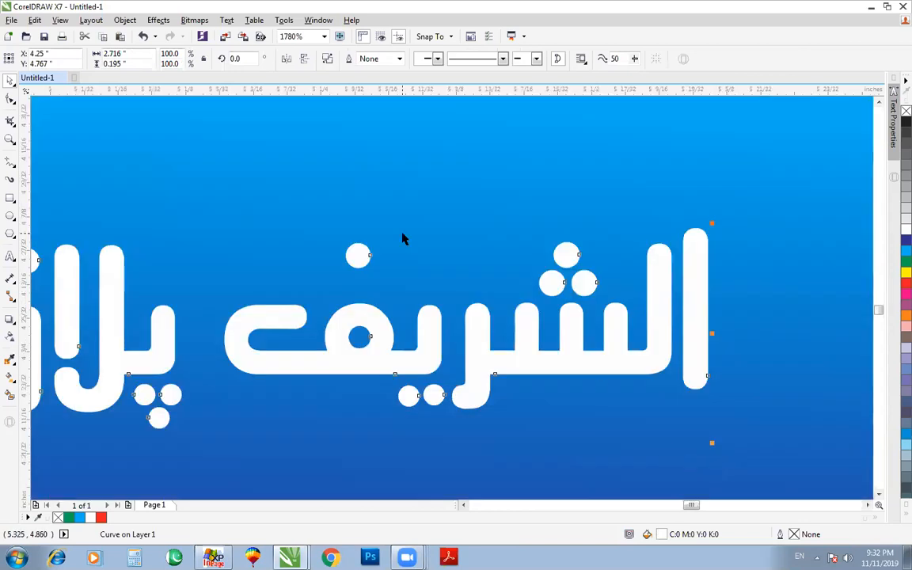
pyautogui.click(326, 59)
pyautogui.scroll(-2, 372, 277)
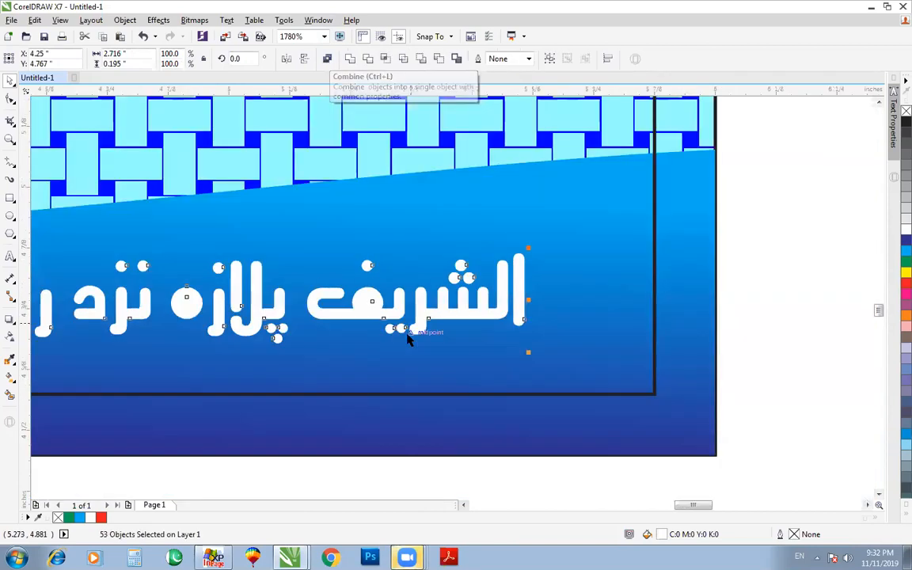
pyautogui.scroll(-5, 408, 339)
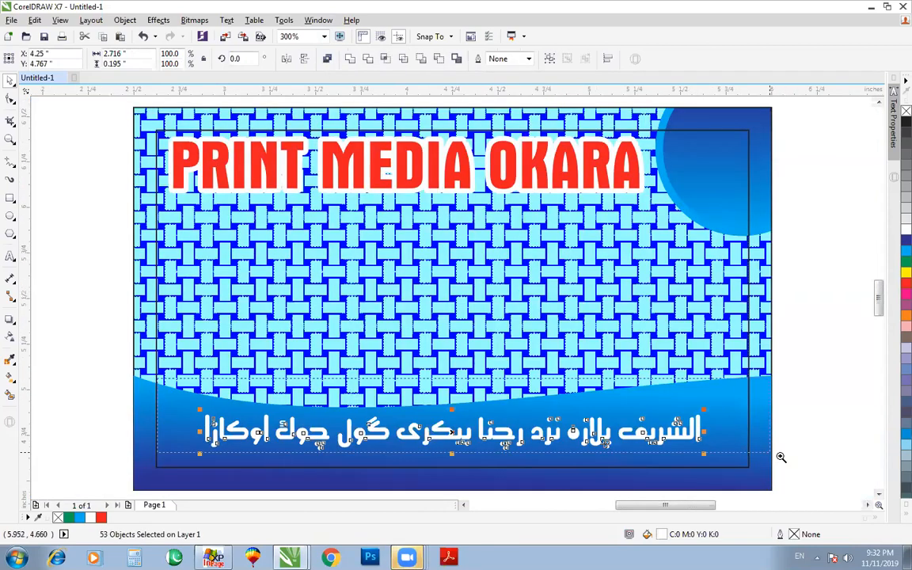
pyautogui.scroll(1, 609, 396)
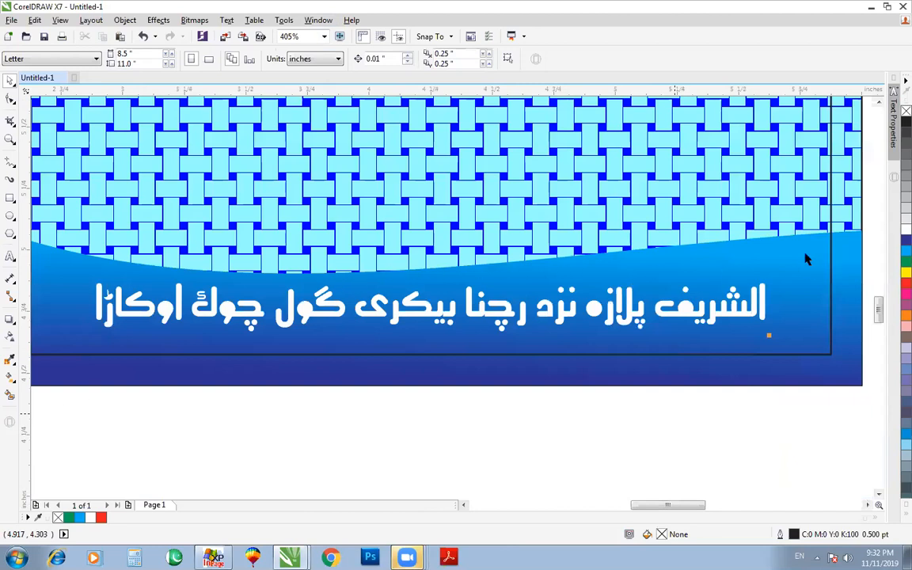
pyautogui.moveTo(64, 414); pyautogui.dragTo(807, 259)
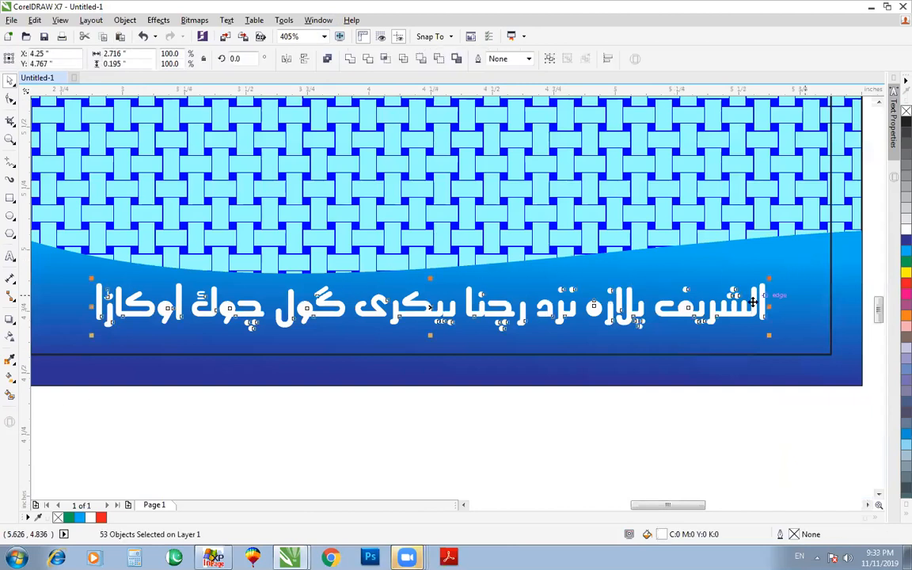
# Try welding the address line's separated pieces, undo the weld, and combine the pieces into a single curve instead
pyautogui.click(349, 59)
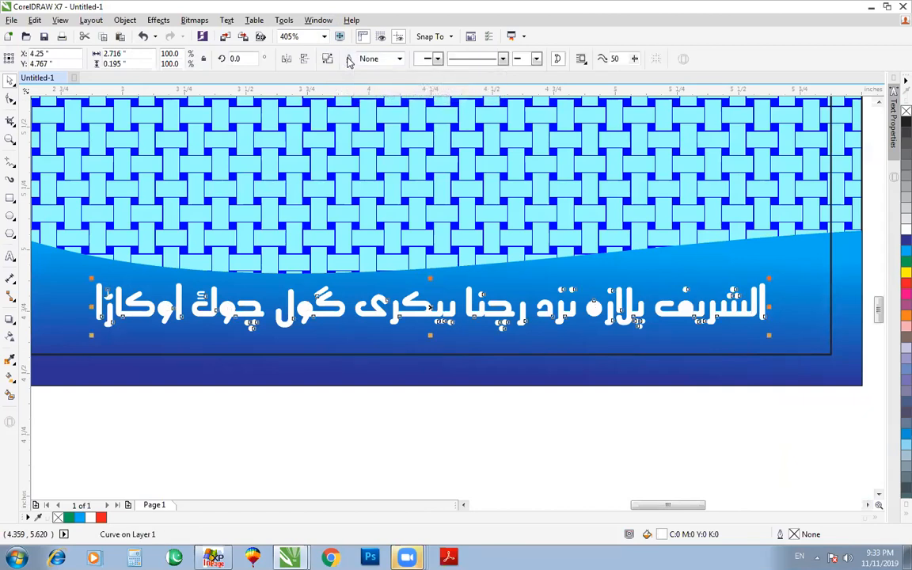
pyautogui.hotkey('ctrl', 'z')
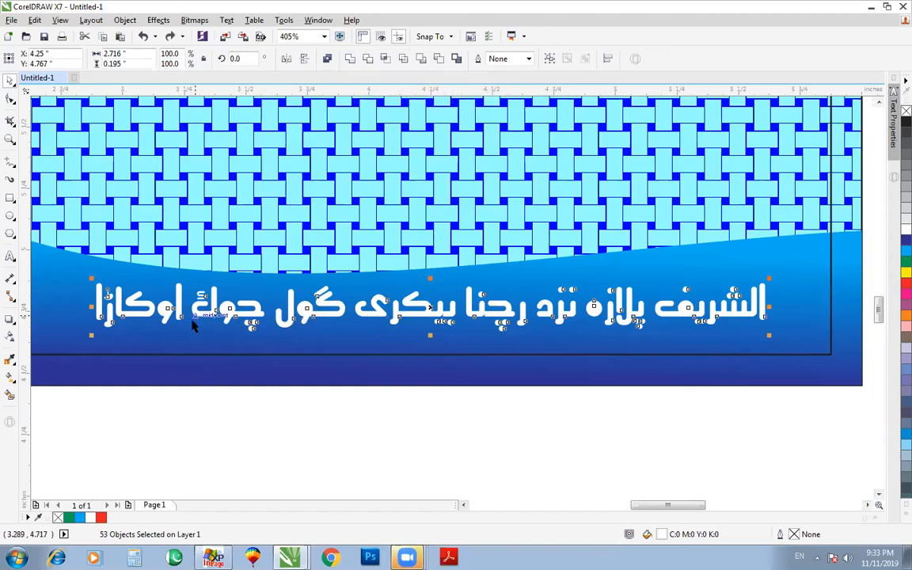
pyautogui.click(327, 59)
pyautogui.click(628, 444)
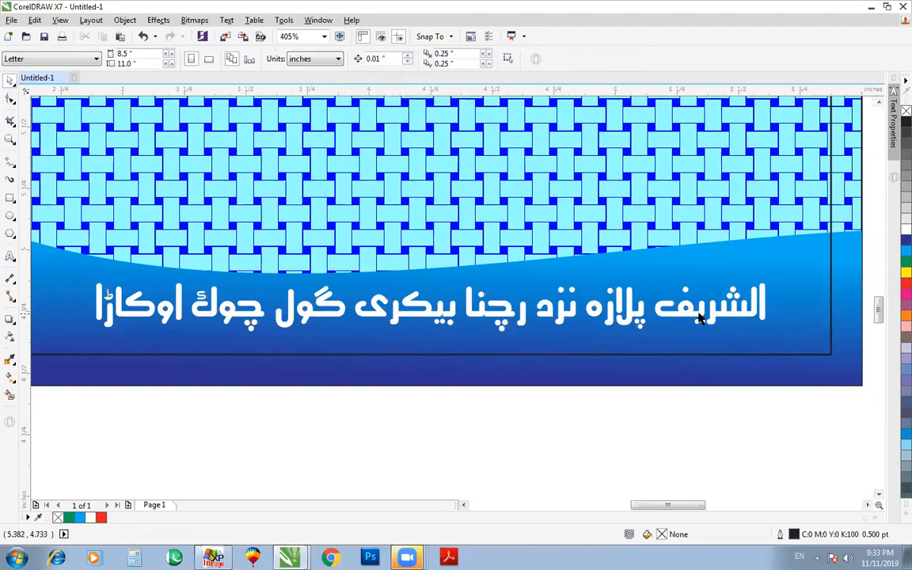
# Break the Urdu address line apart once more and recombine all of its pieces into one curve
pyautogui.scroll(3, 718, 359)
pyautogui.click(403, 287)
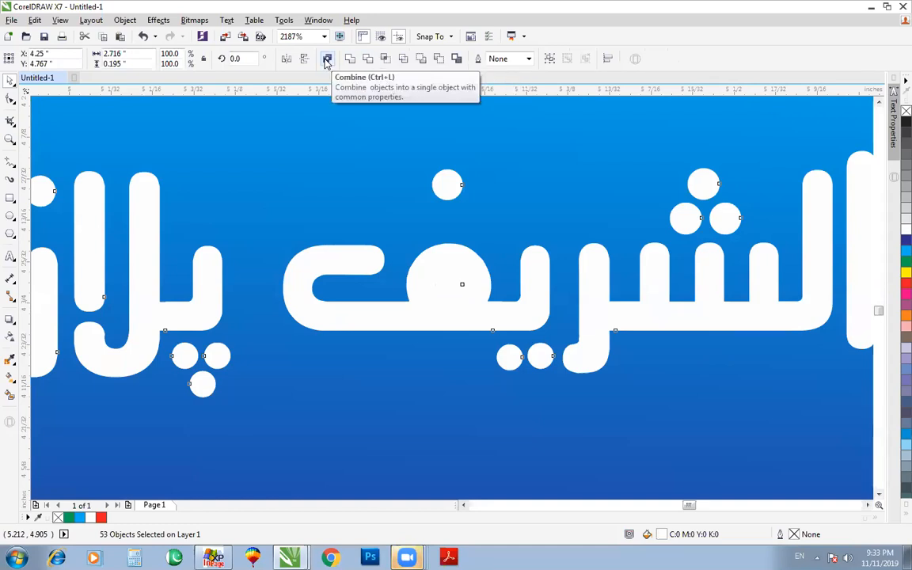
pyautogui.click(326, 60)
pyautogui.press('F4')
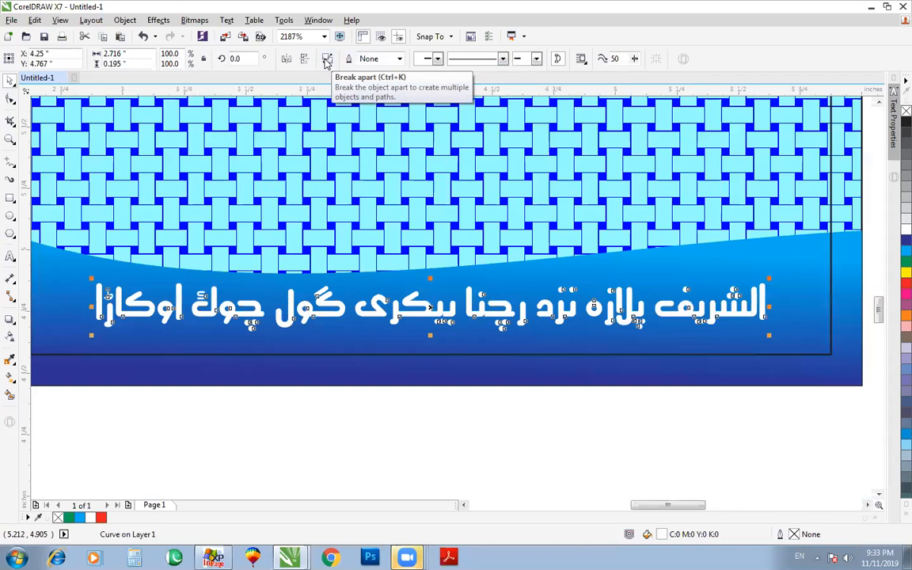
pyautogui.press('F4')
pyautogui.moveTo(407, 558)
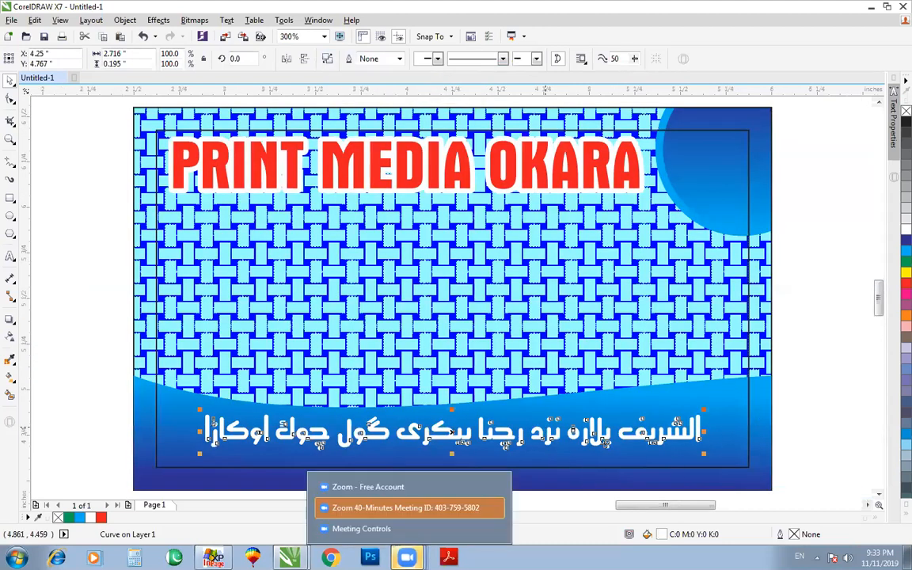
pyautogui.click(426, 508)
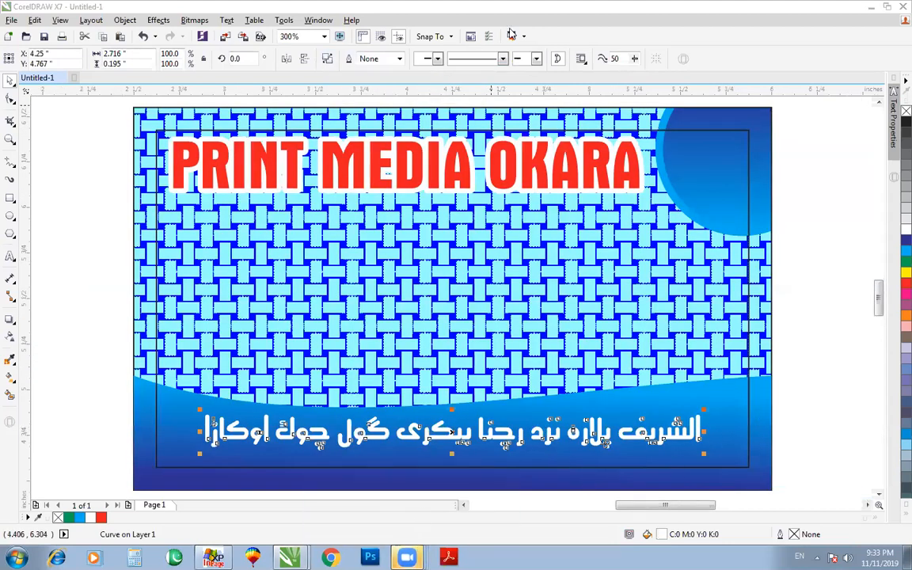